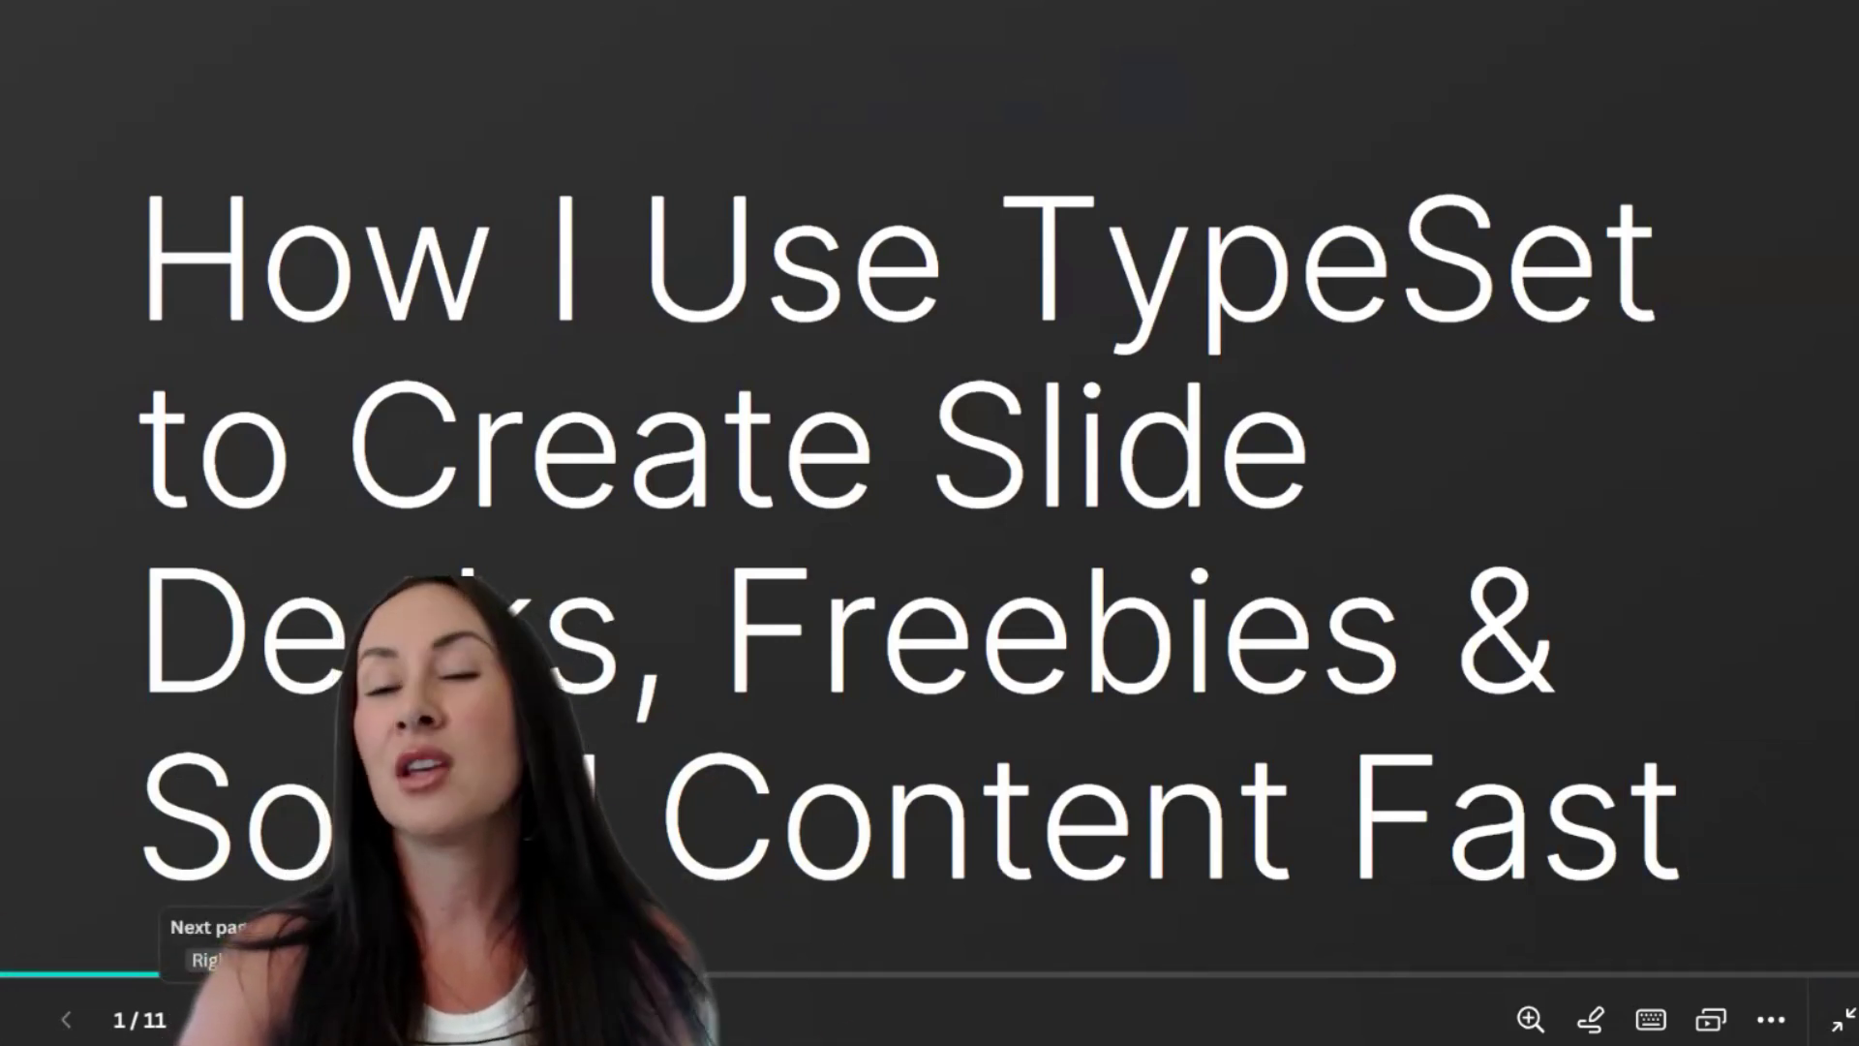
# Advance the Canva presentation past the Why Use TypeSet? and Who This Is For slides.
pyautogui.press('Right')
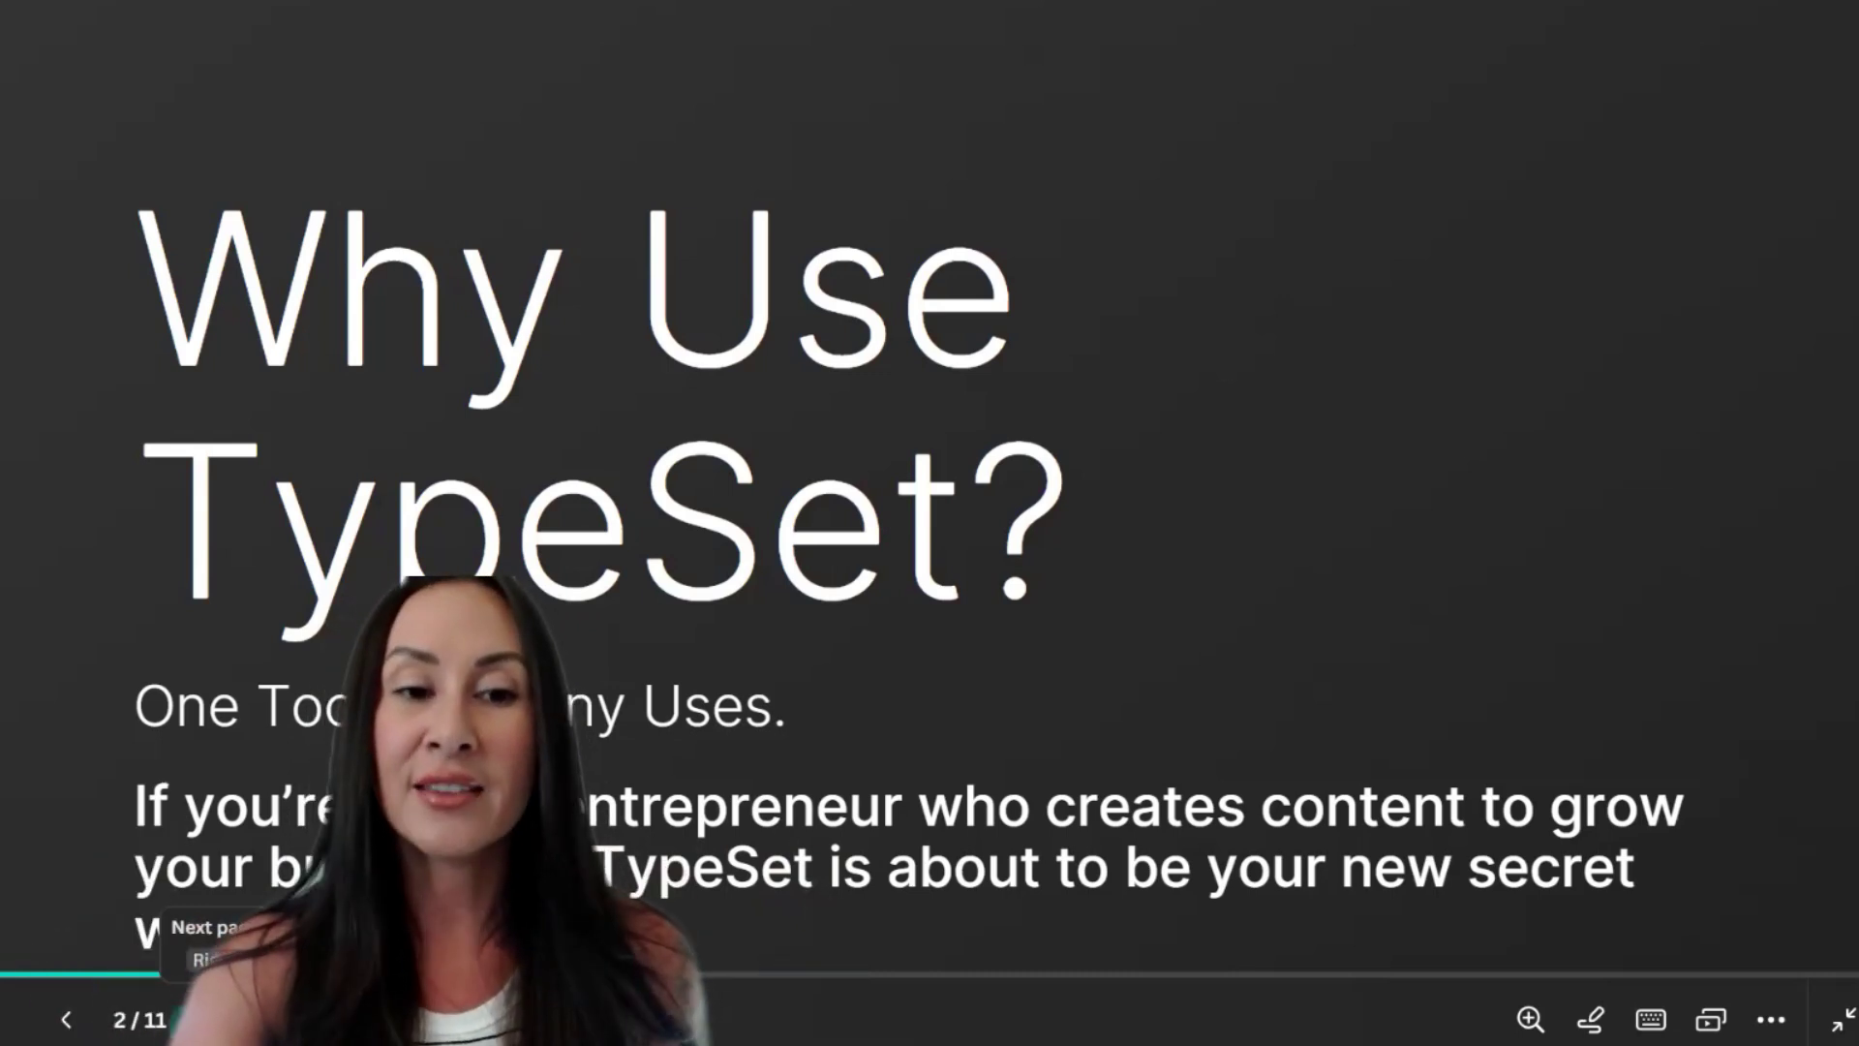
pyautogui.press('Right')
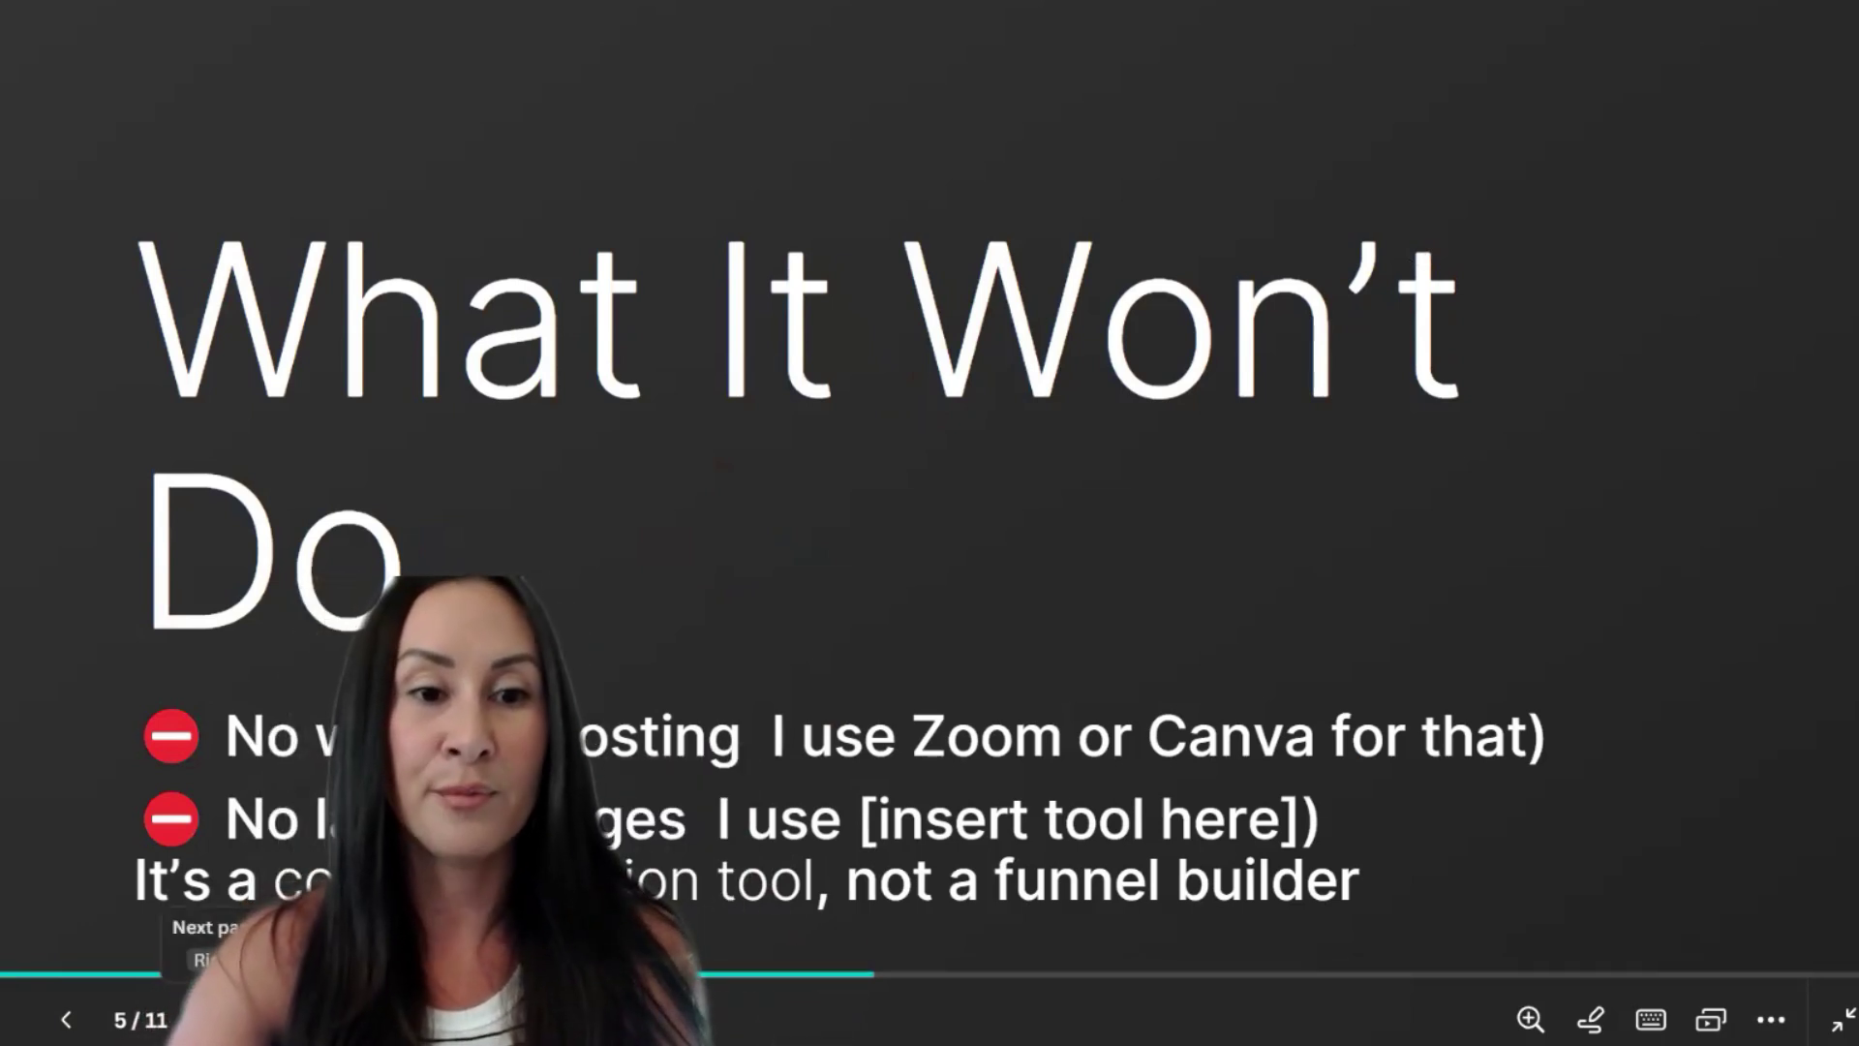
# Move past the project walkthrough slide to 'Step 1 Slide Deck Creation'.
pyautogui.press('Right')
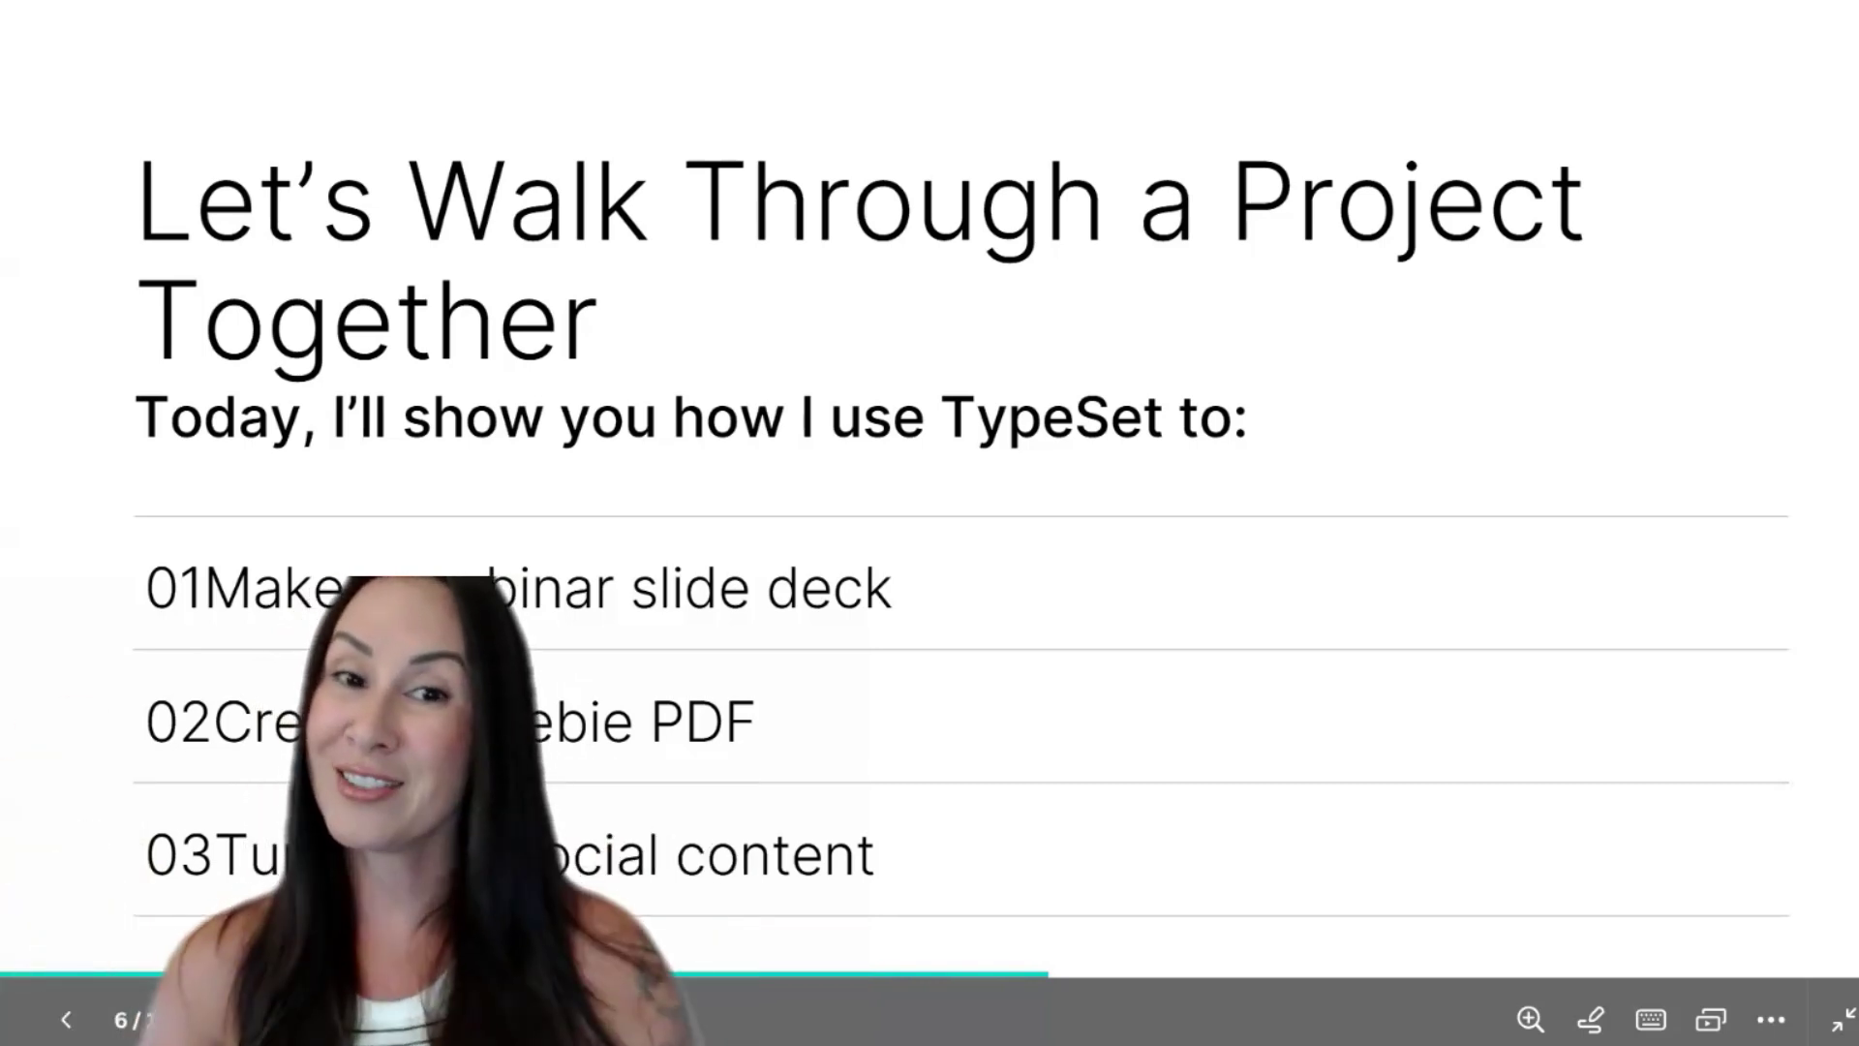
pyautogui.press('Right')
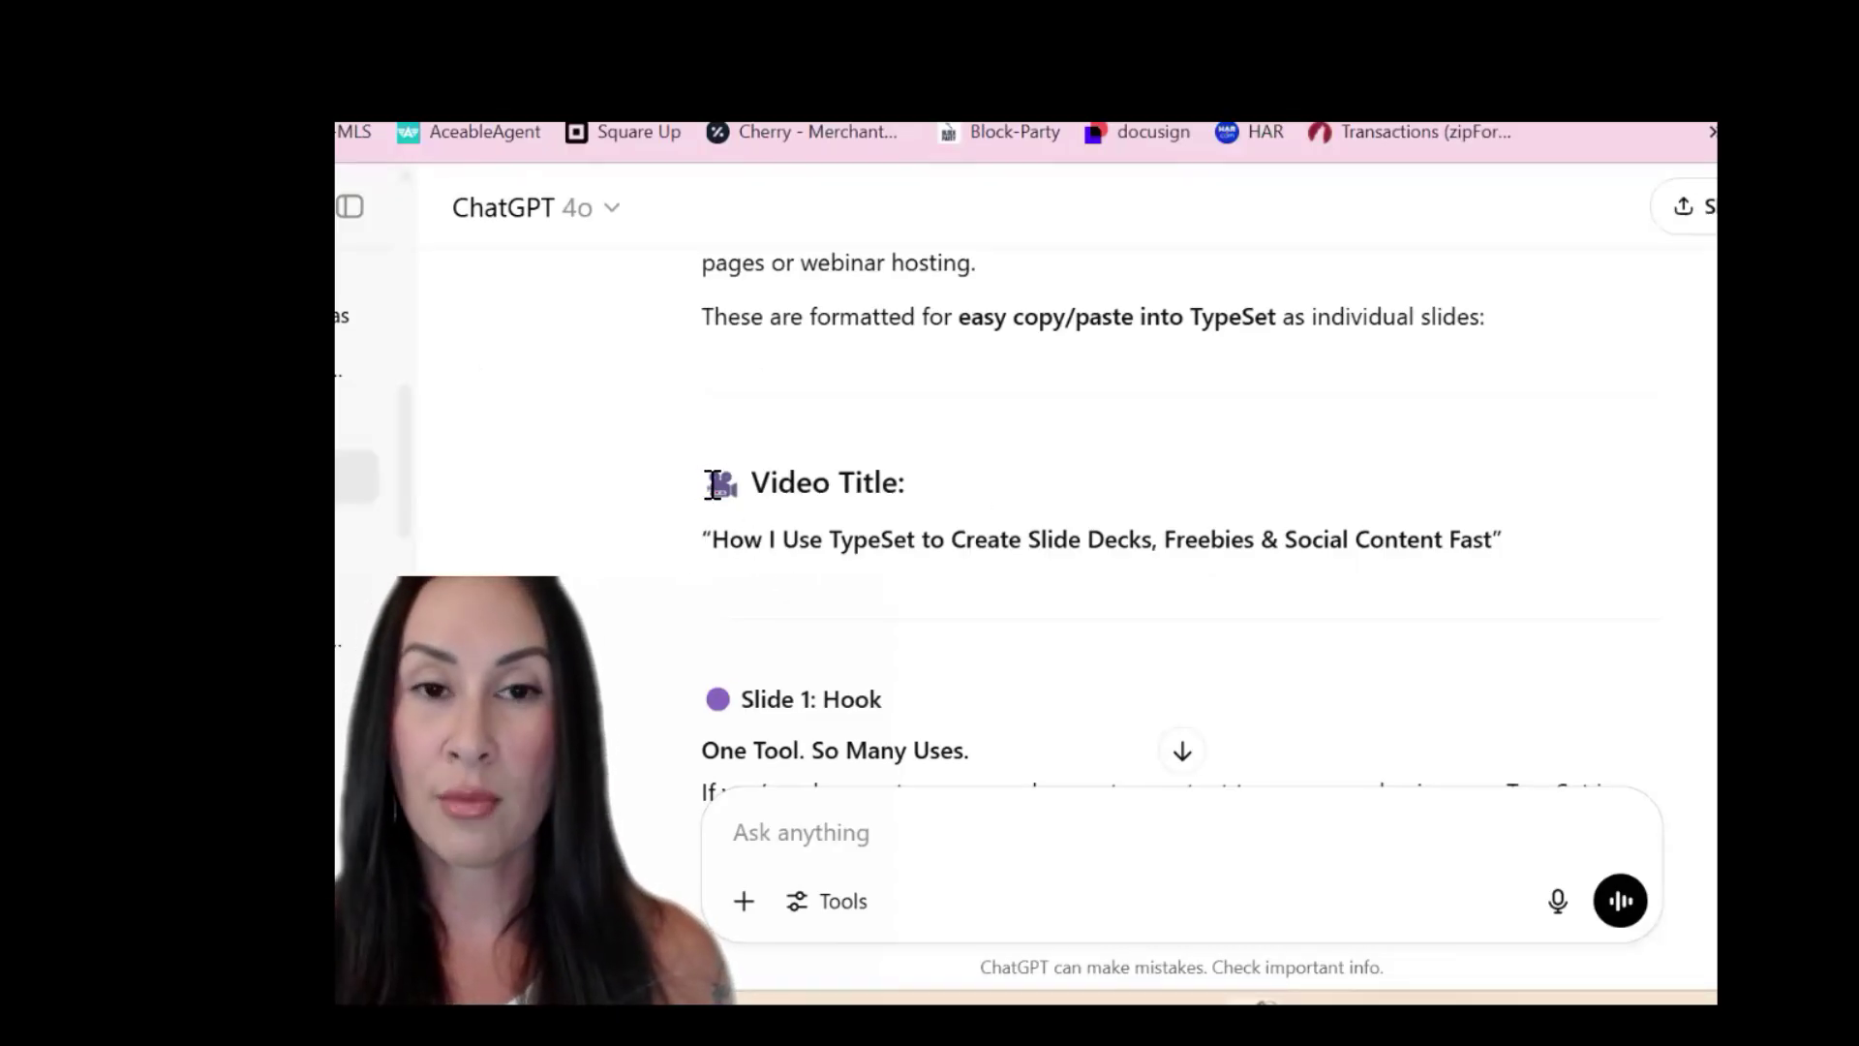
# Select the ChatGPT script from the Video Title heading to the end of the response.
pyautogui.moveTo(712, 484); pyautogui.dragTo(1447, 391)
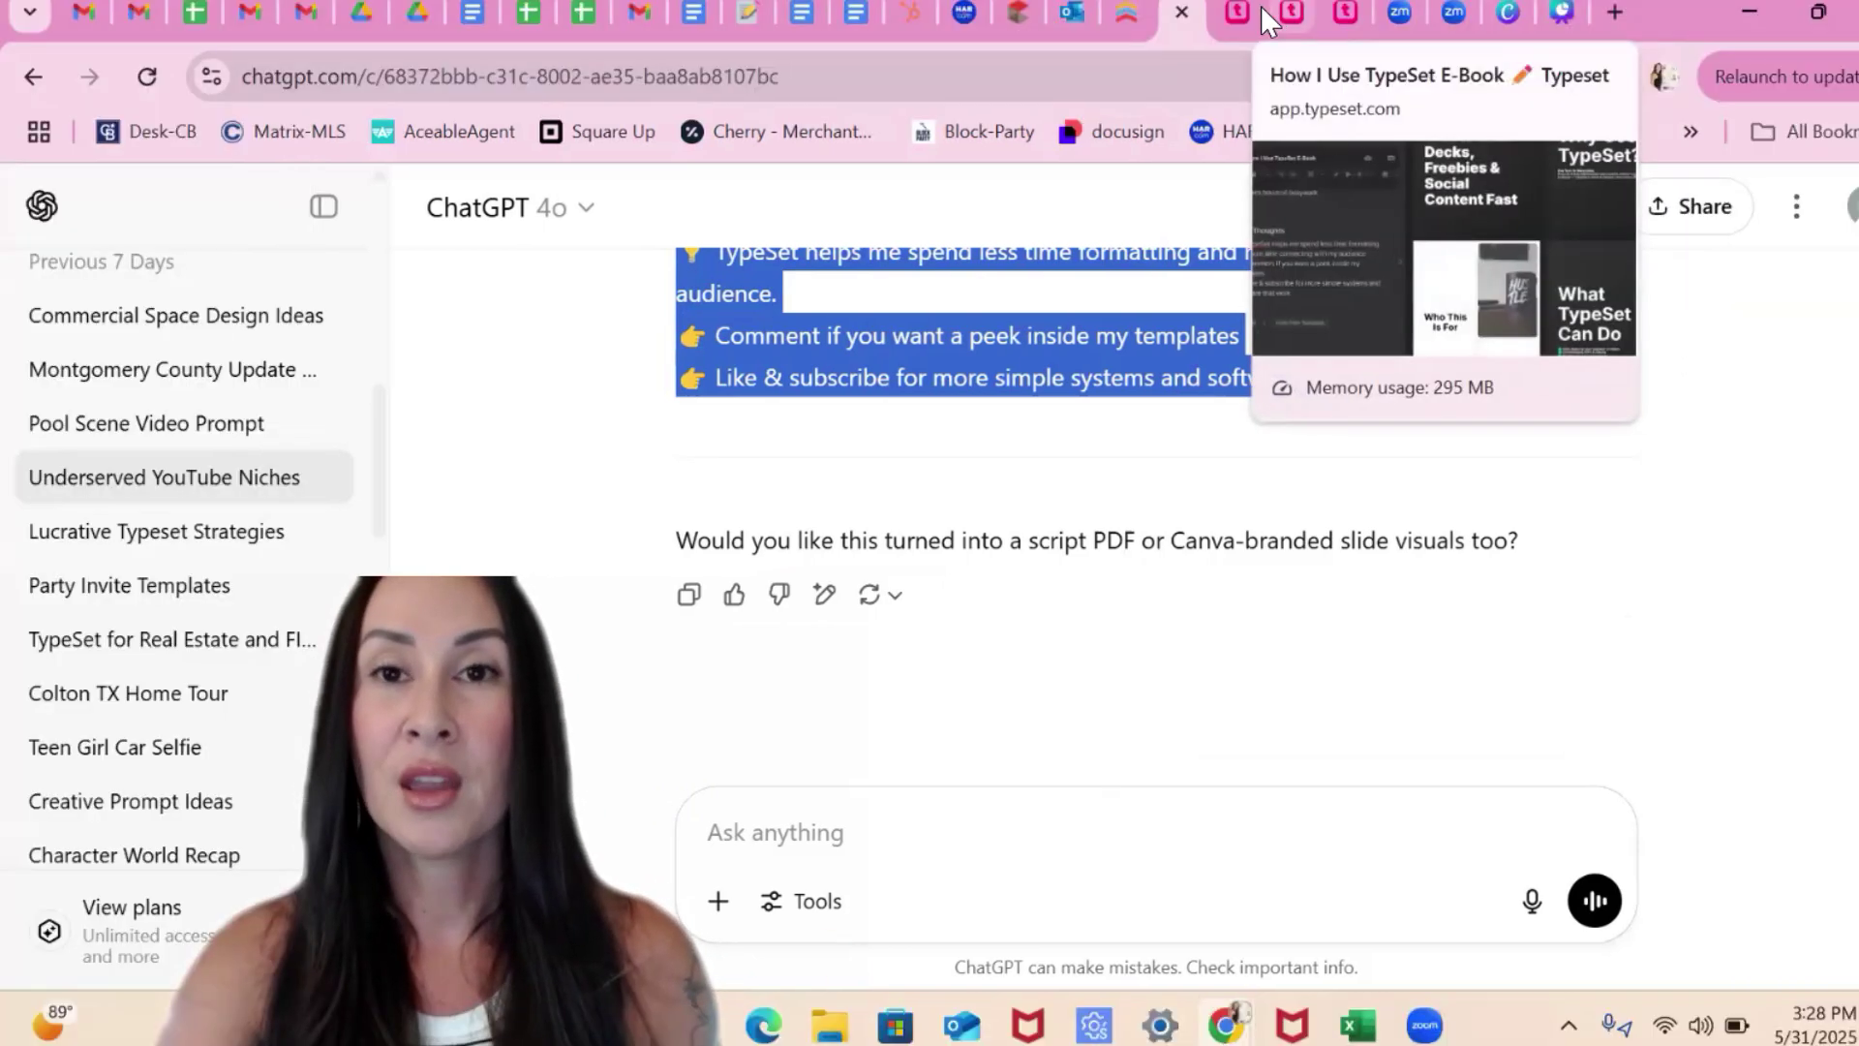
# Switch to the TypeSet website and log in to the dashboard.
pyautogui.click(1242, 7)
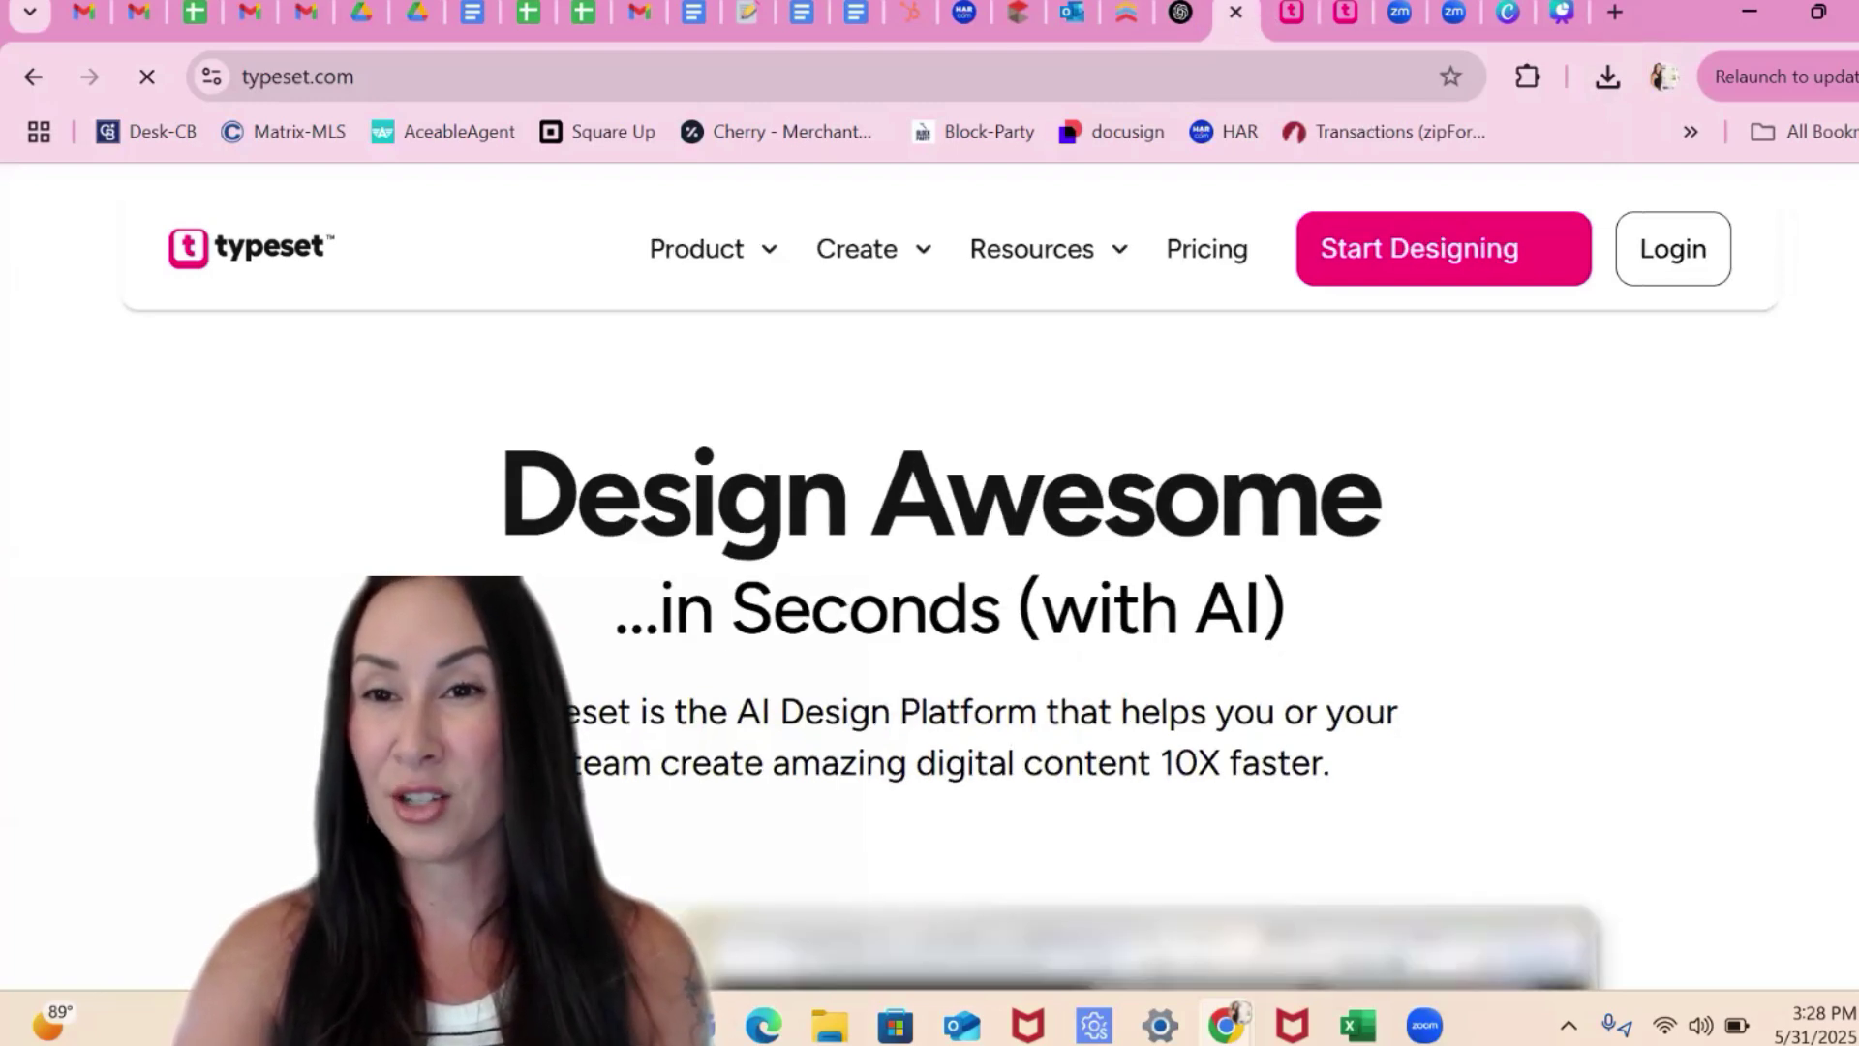
pyautogui.click(1678, 249)
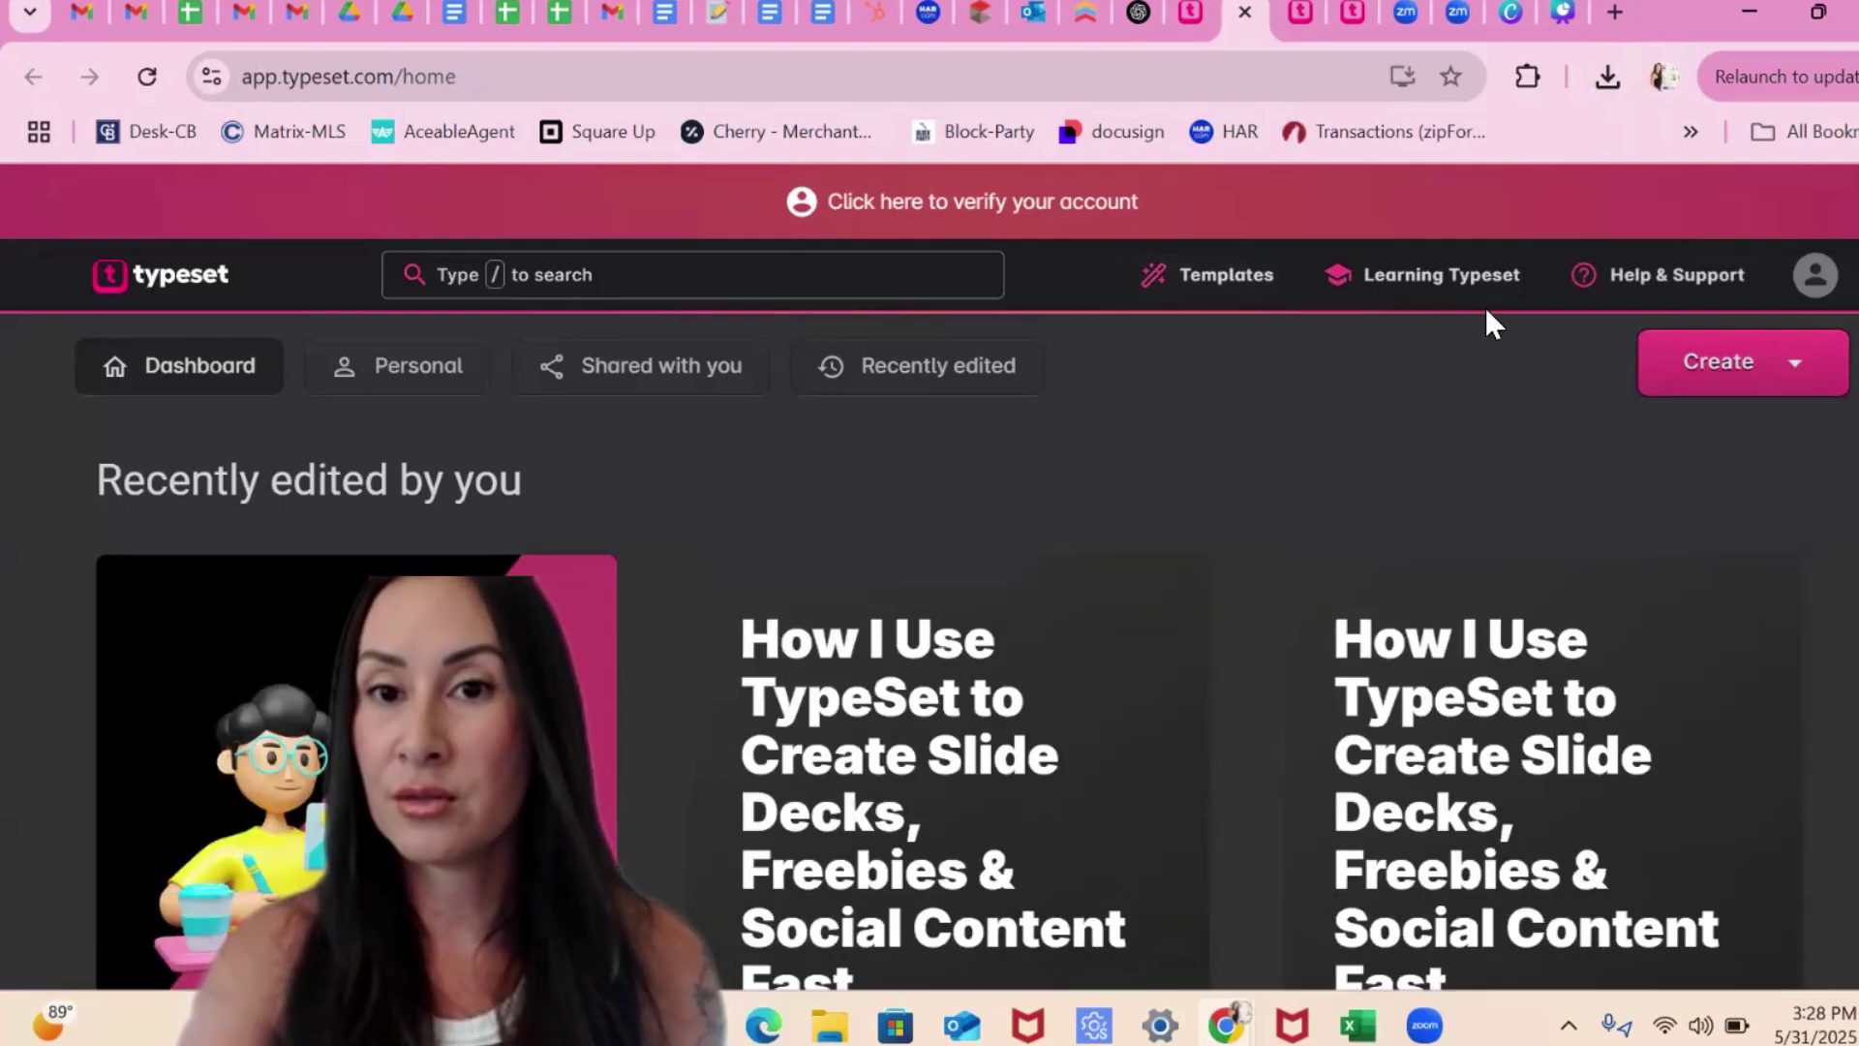
# Create a new slide deck and rename it 'YT Video Test'.
pyautogui.click(1723, 380)
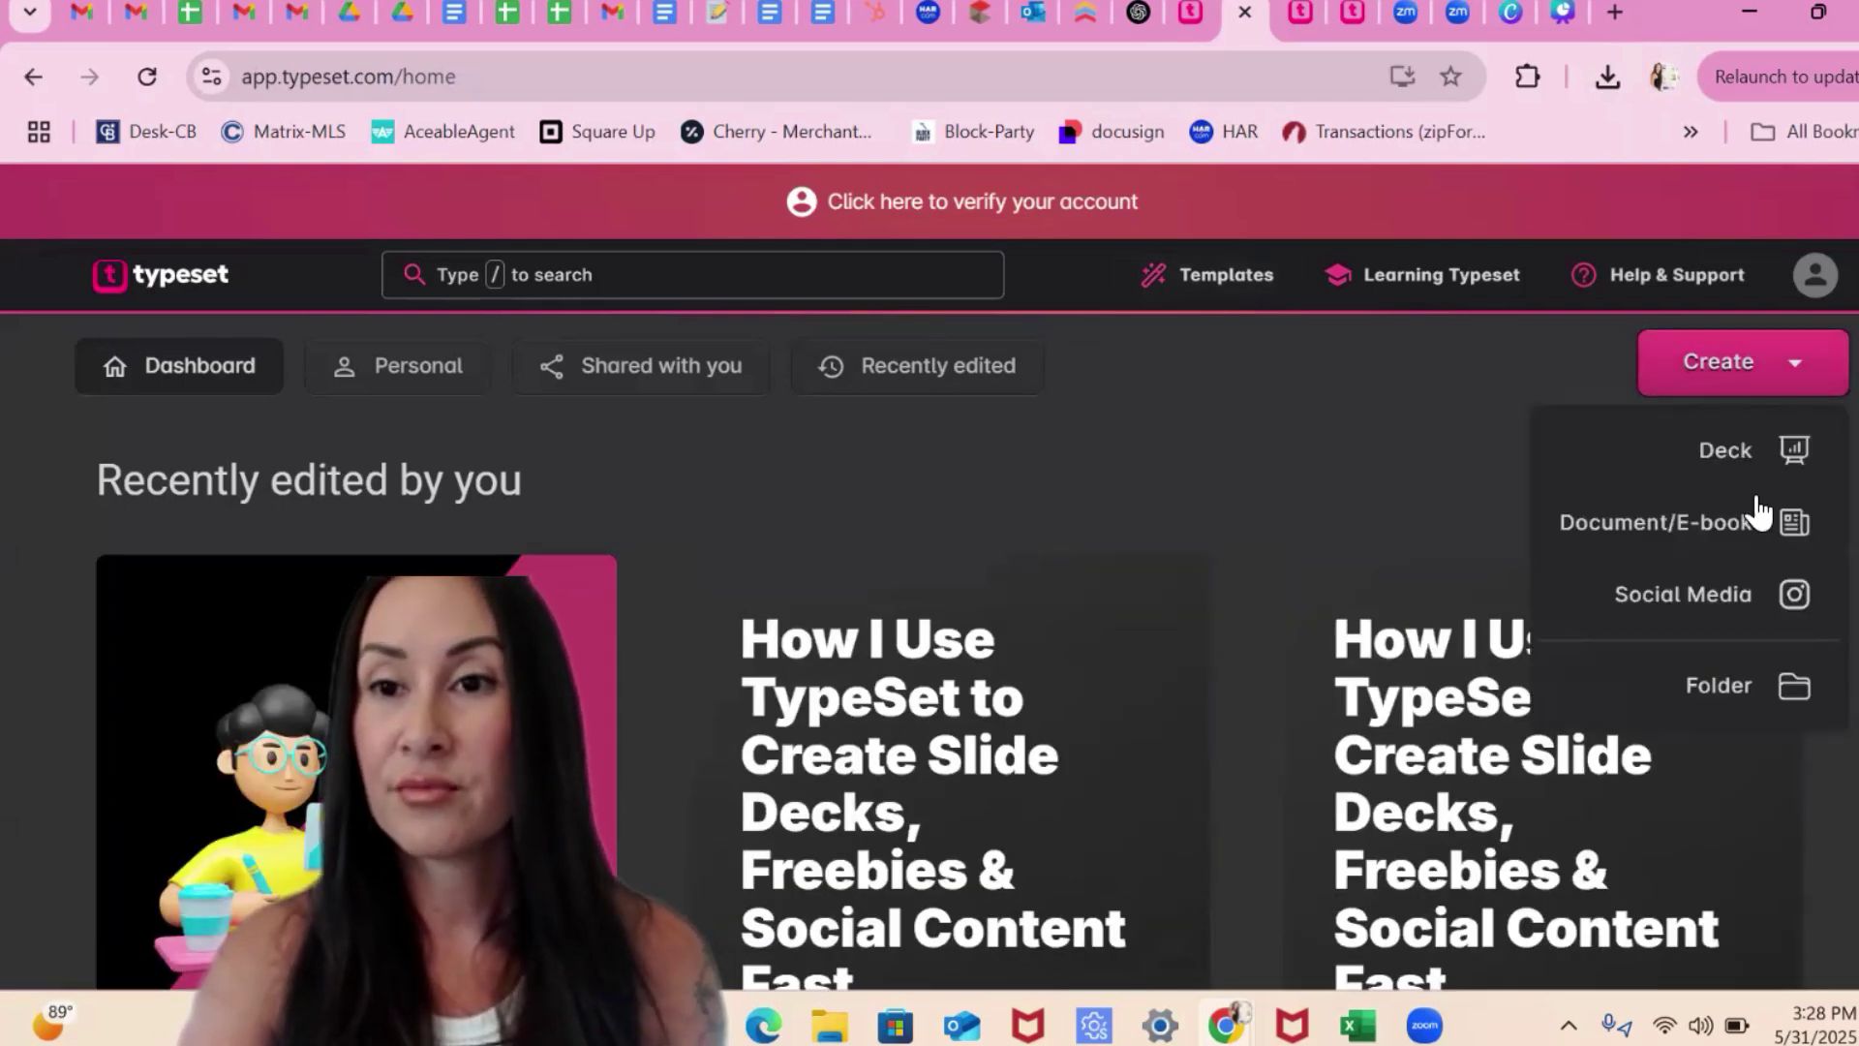
pyautogui.click(1738, 458)
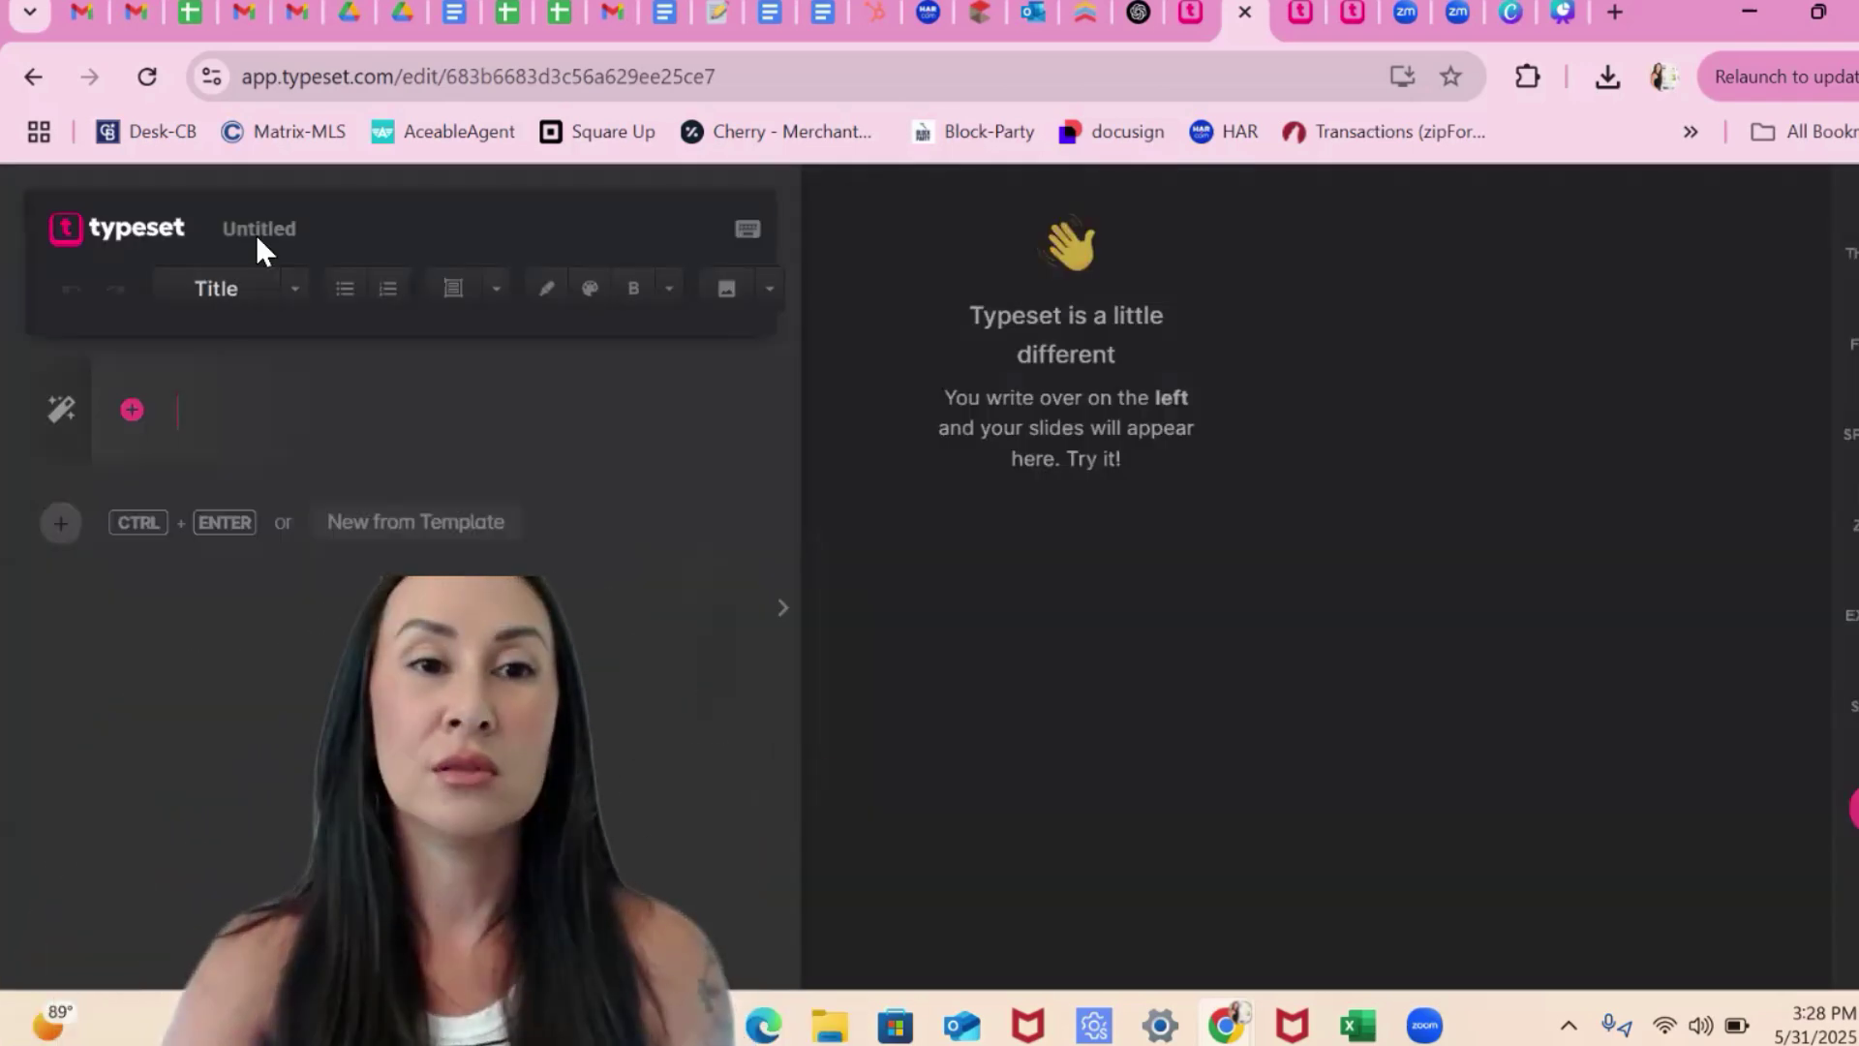
pyautogui.click(256, 234)
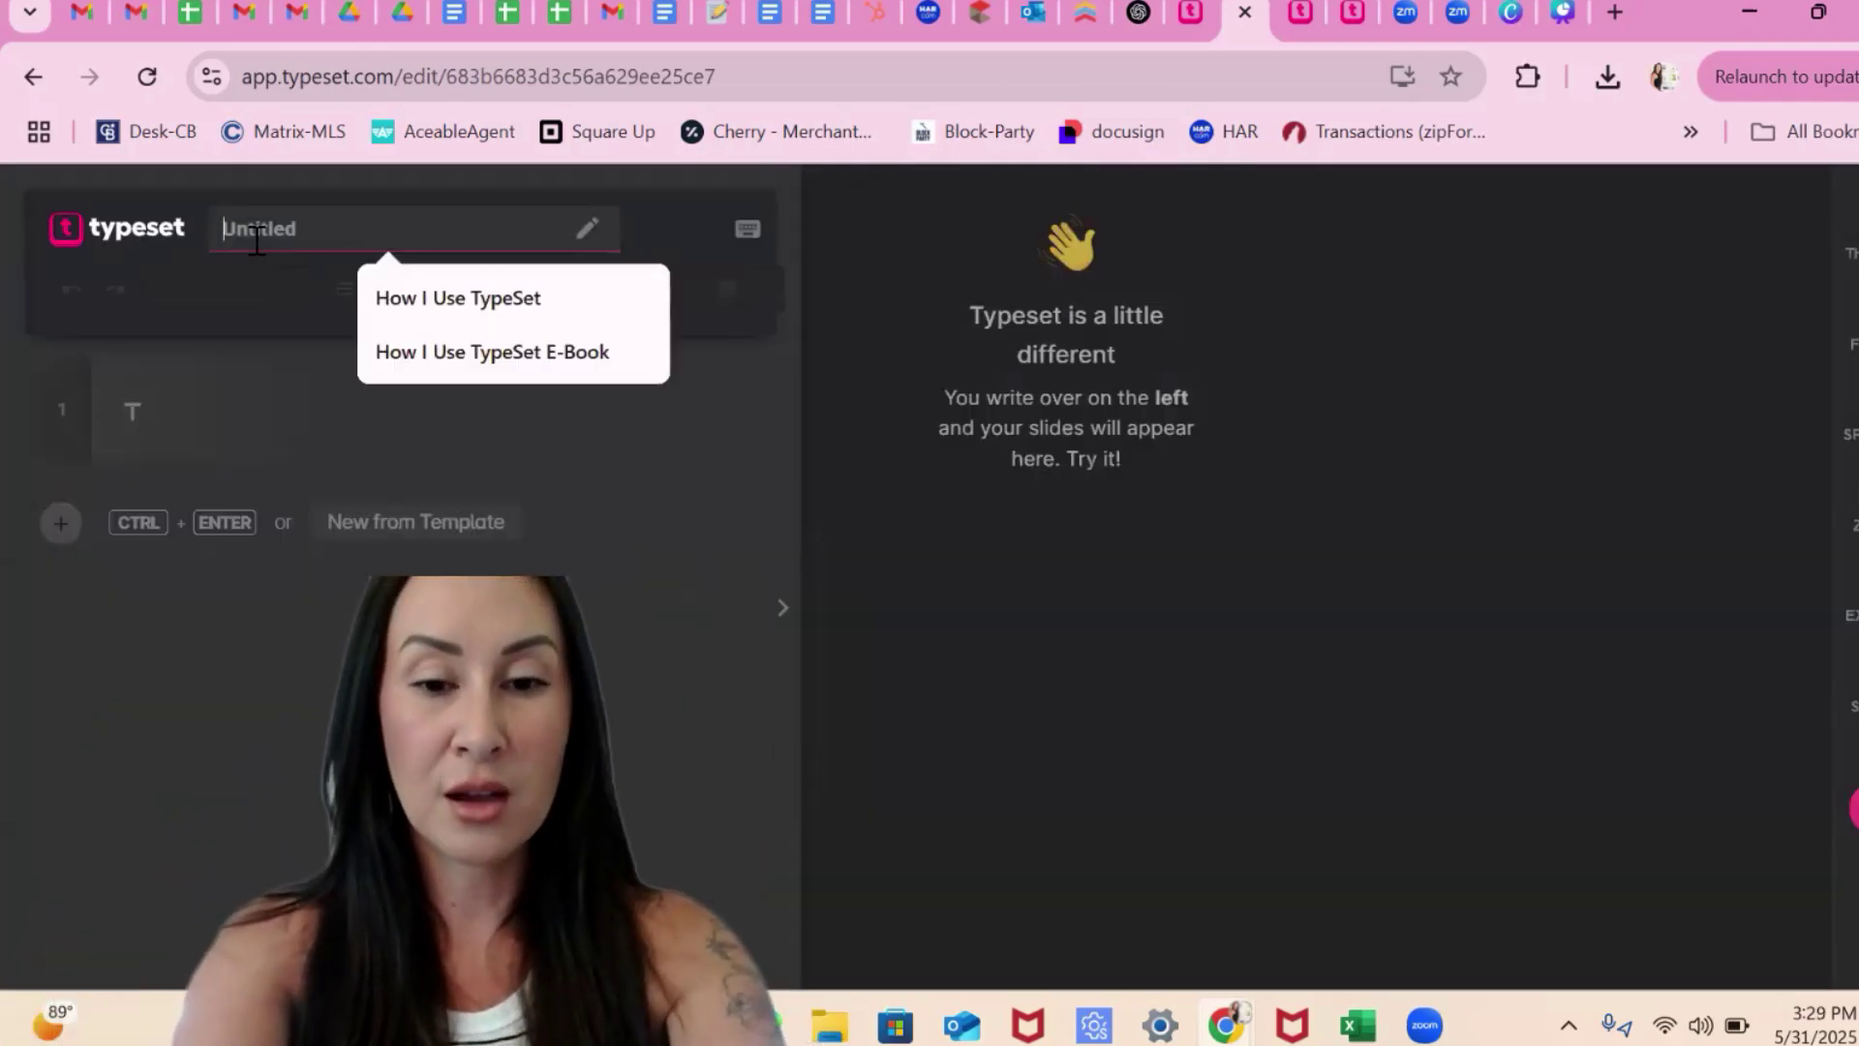
pyautogui.write('YT Video')
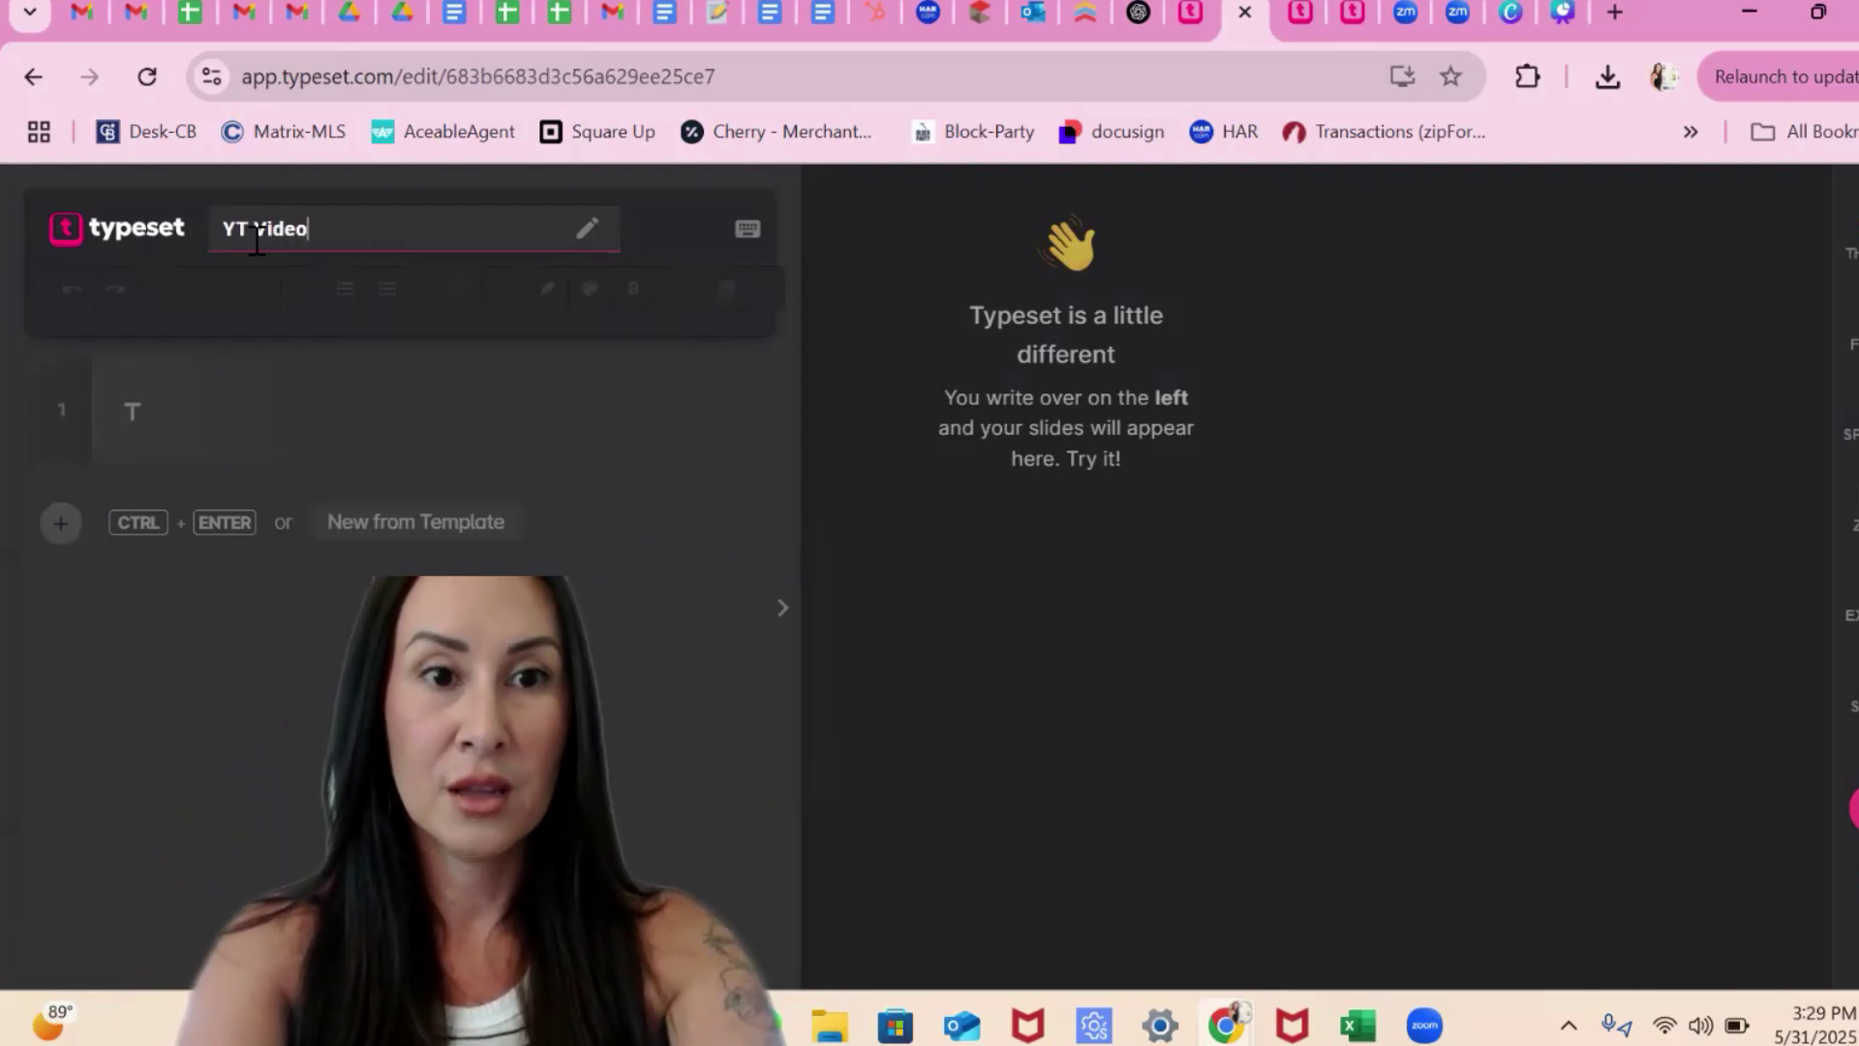
pyautogui.write(' Test')
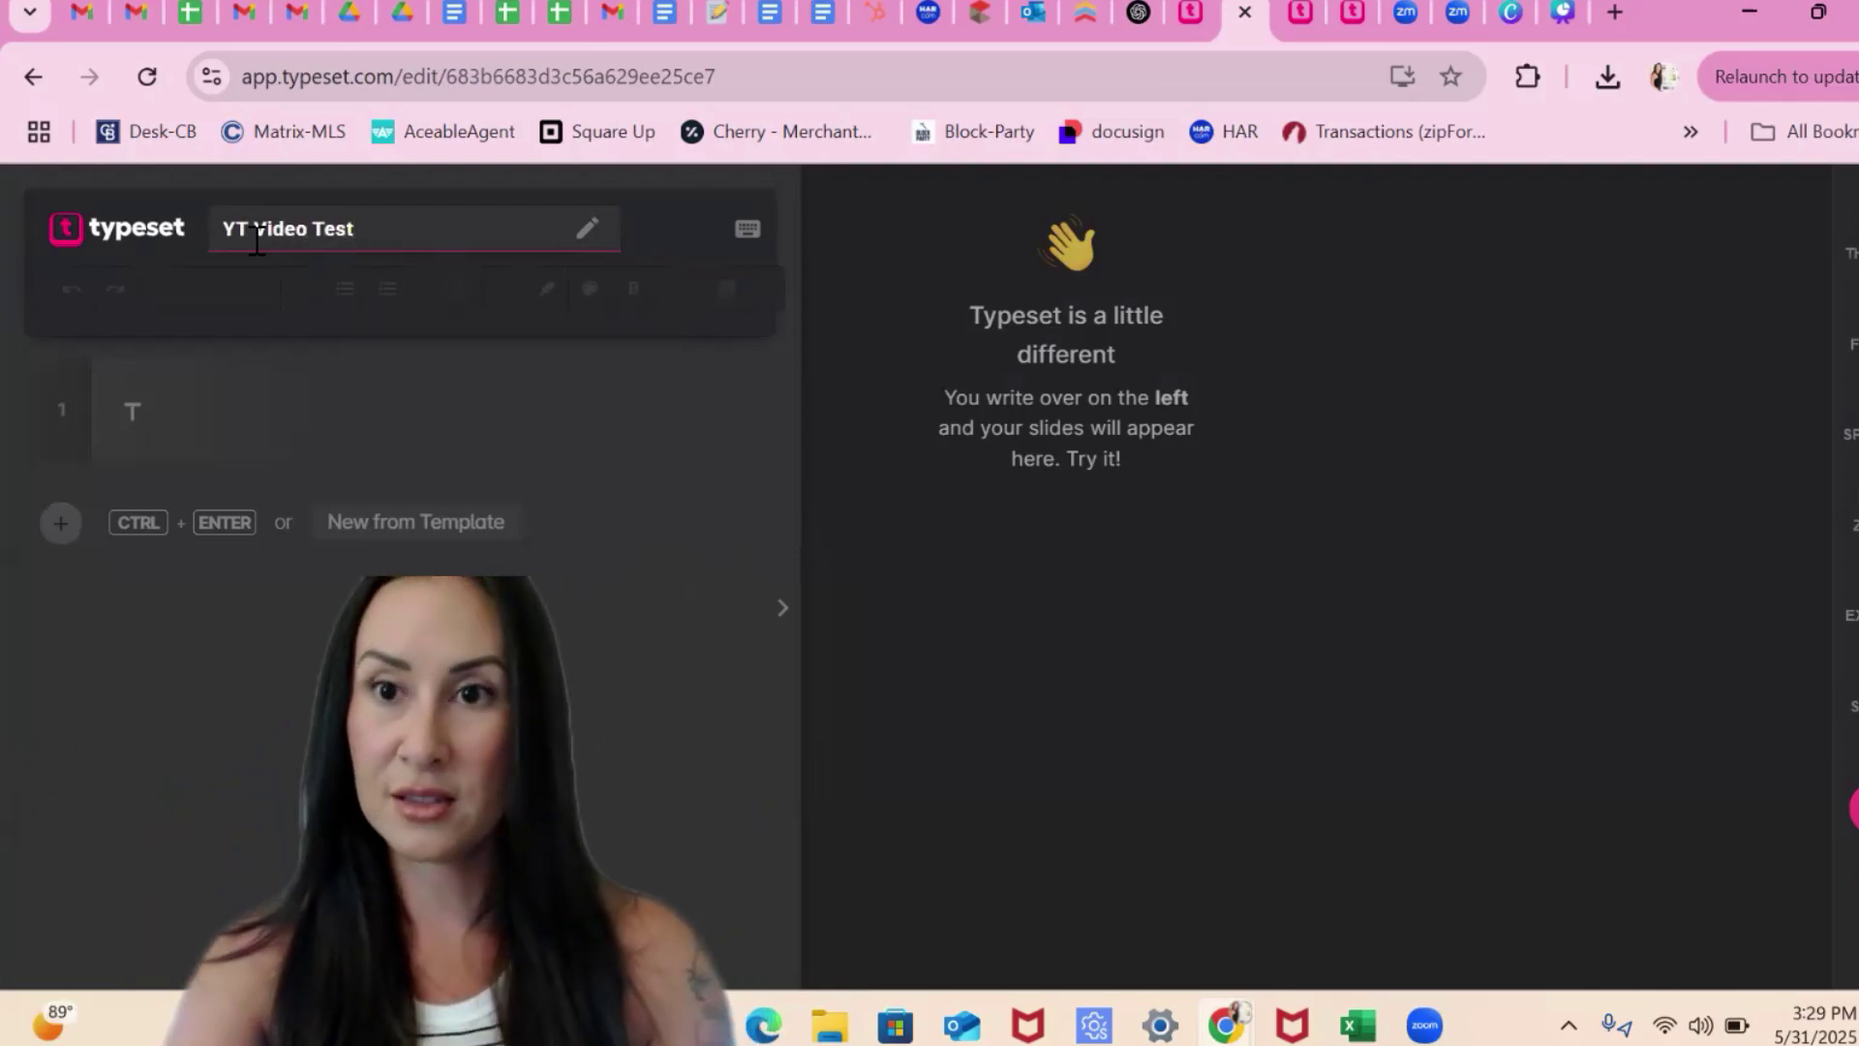
pyautogui.click(179, 417)
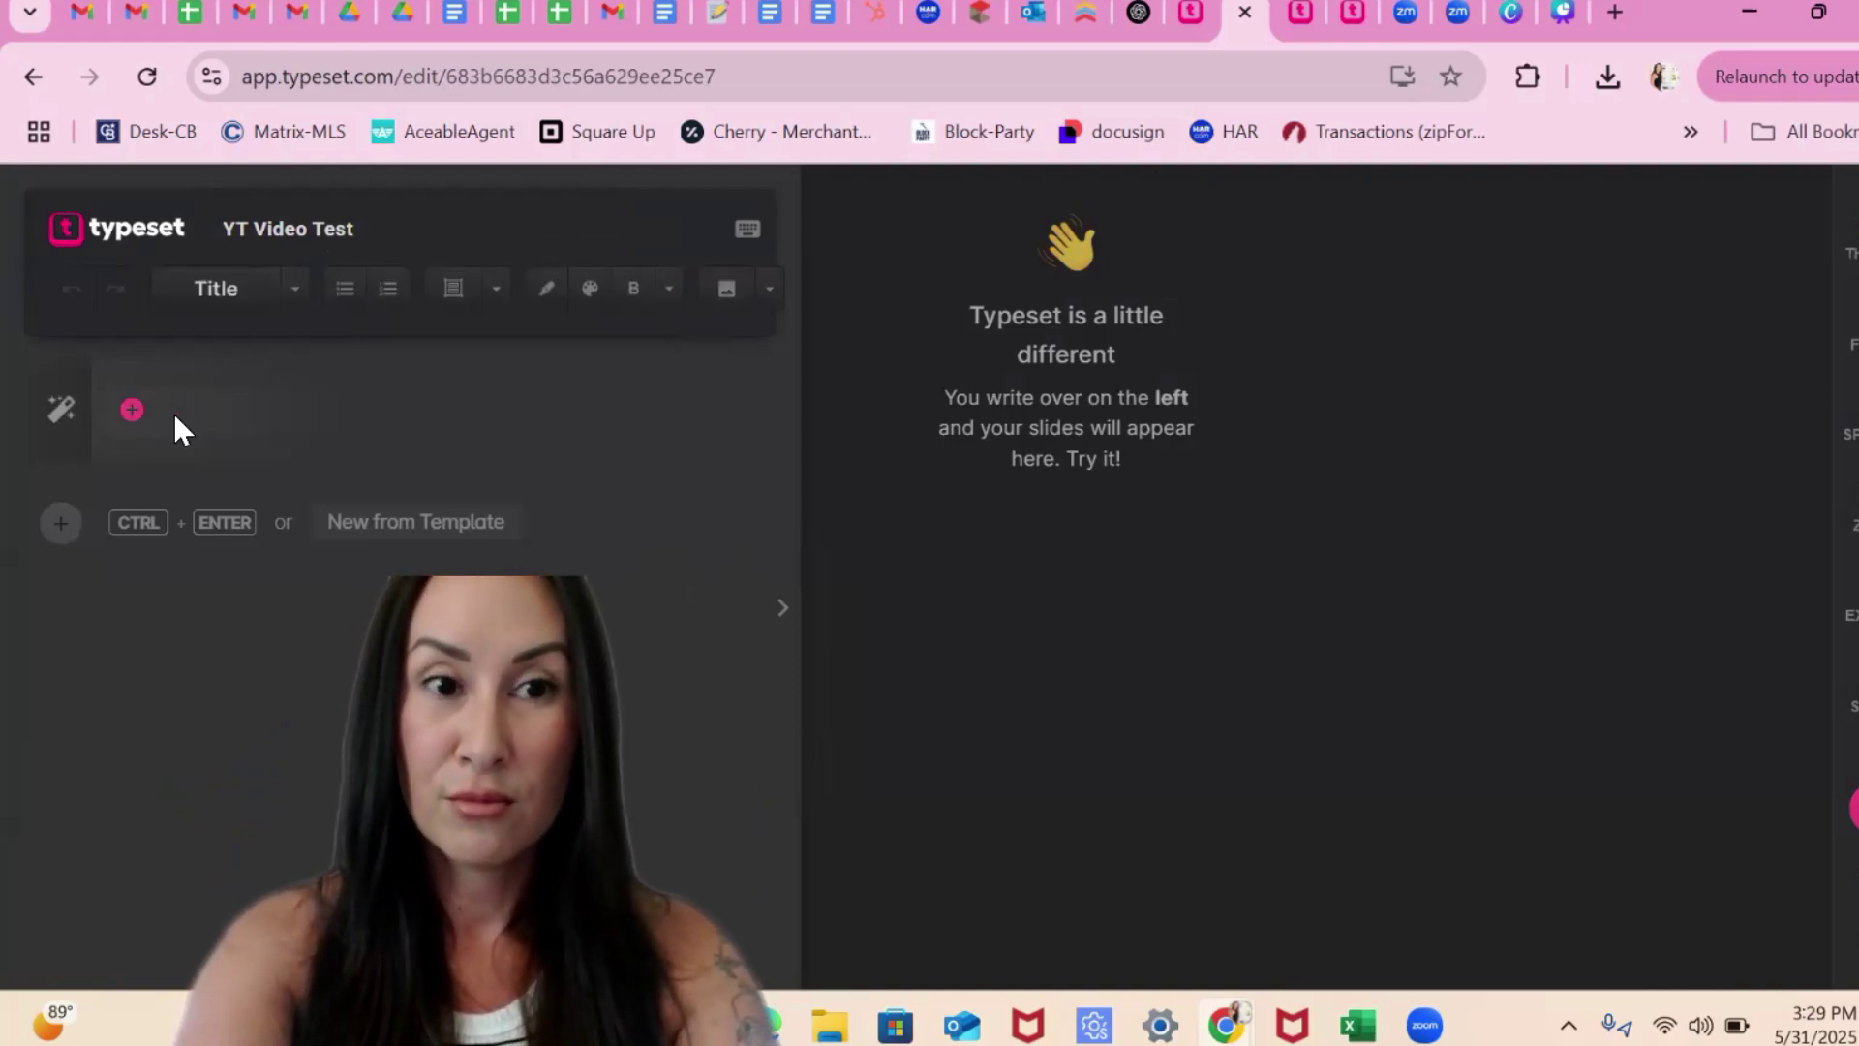
# Paste the script into the deck and strip the 'Slide 10' label from Final Thoughts.
pyautogui.hotkey('ctrl', 'v')
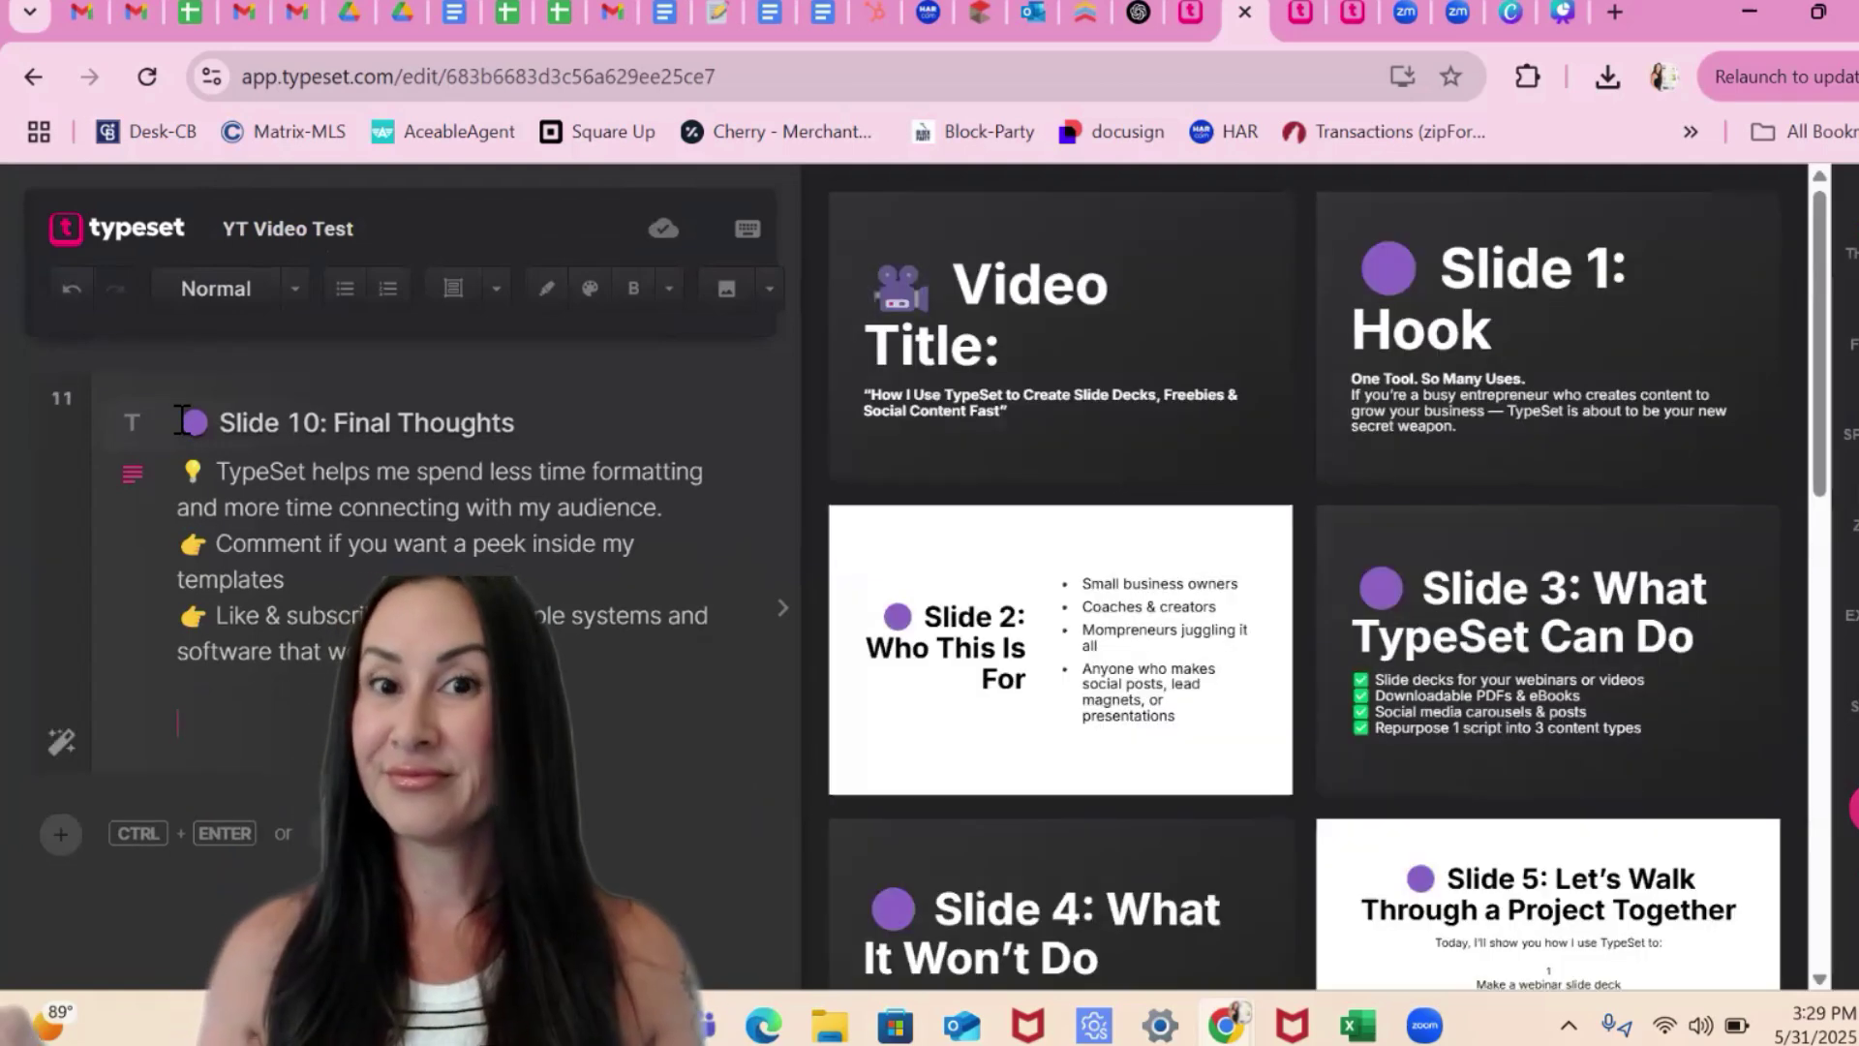
pyautogui.press('Return')
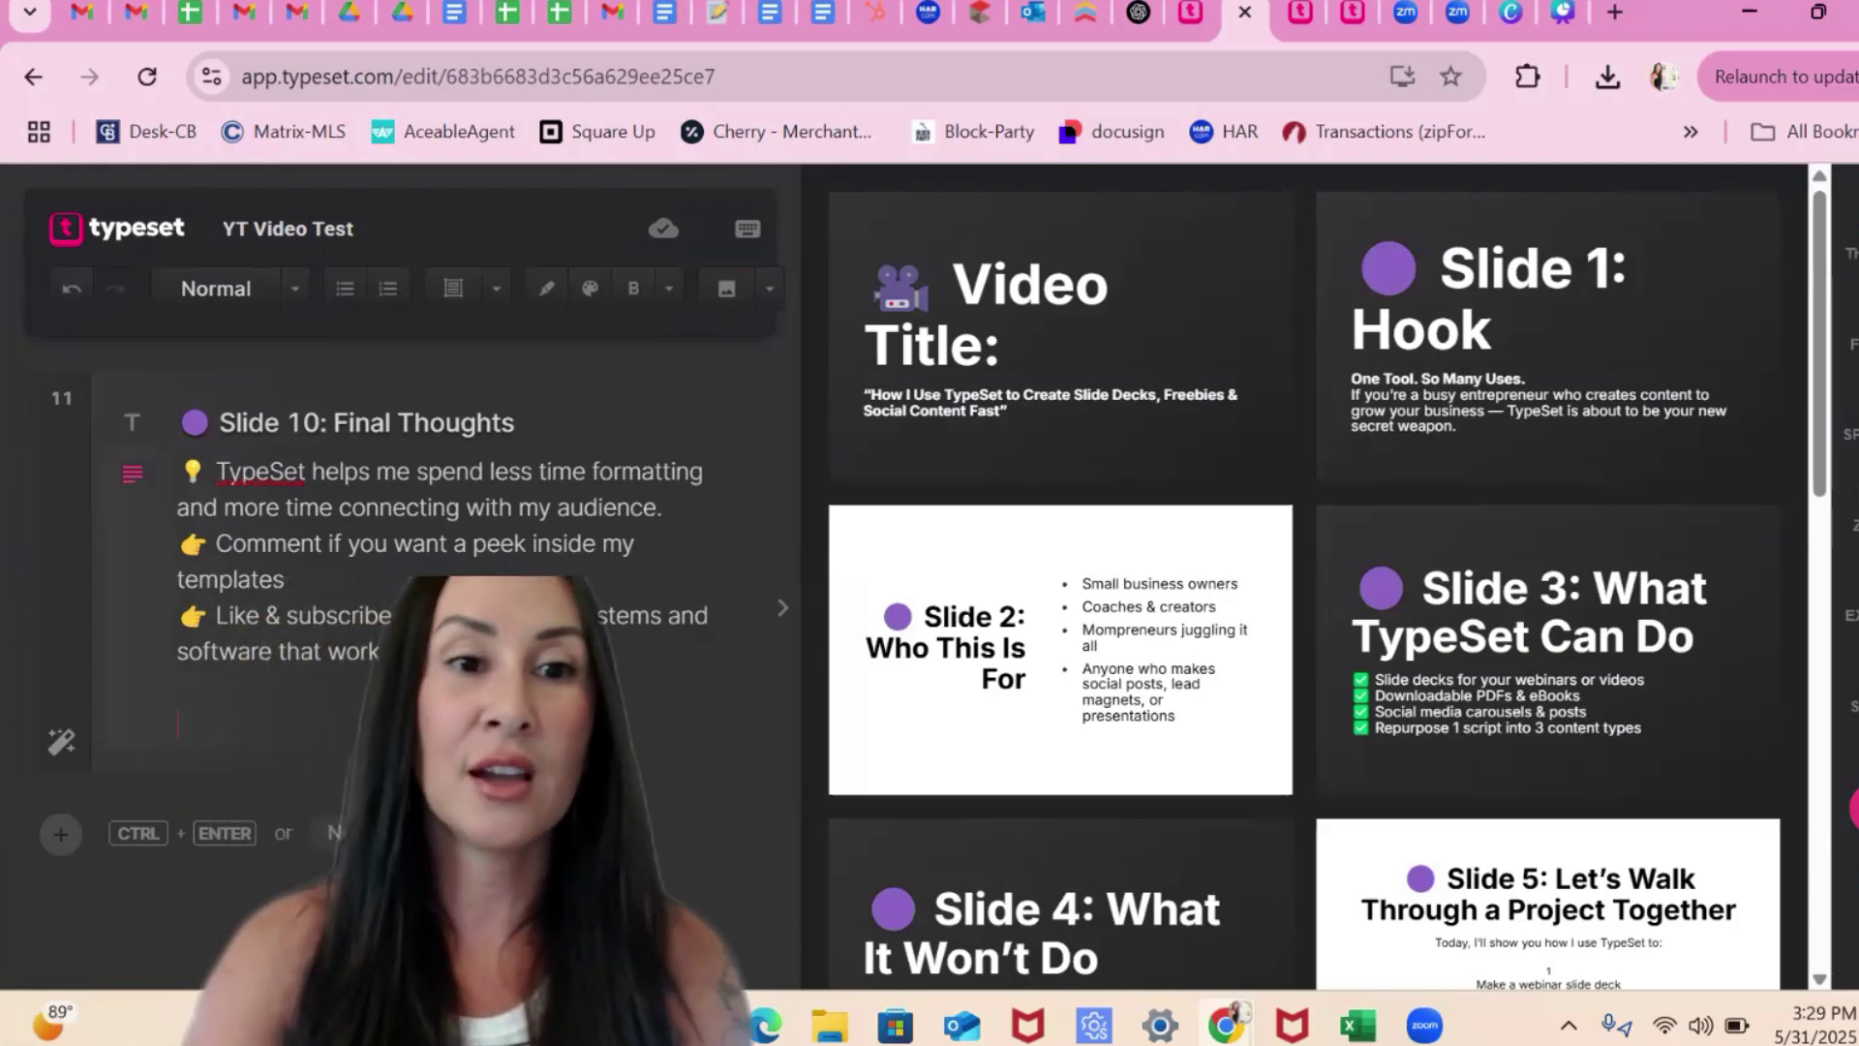
pyautogui.moveTo(334, 426); pyautogui.dragTo(177, 426)
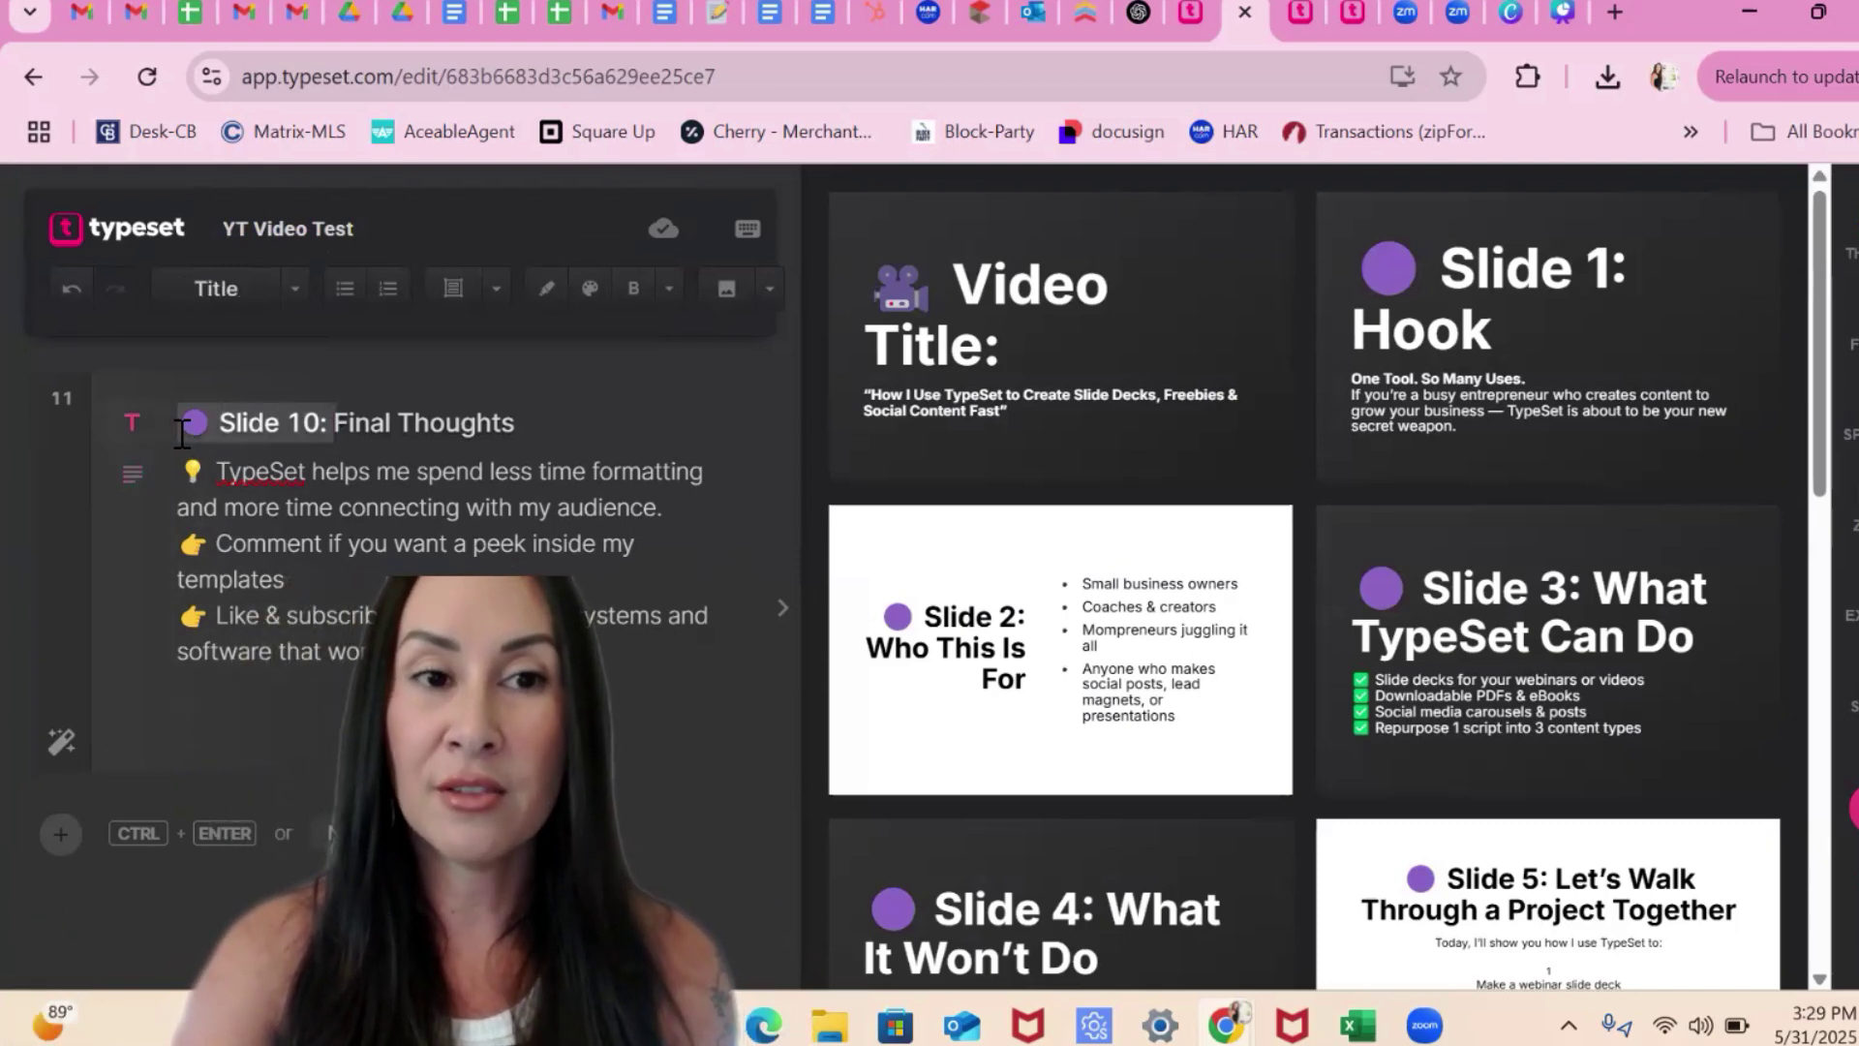
pyautogui.press('BackSpace')
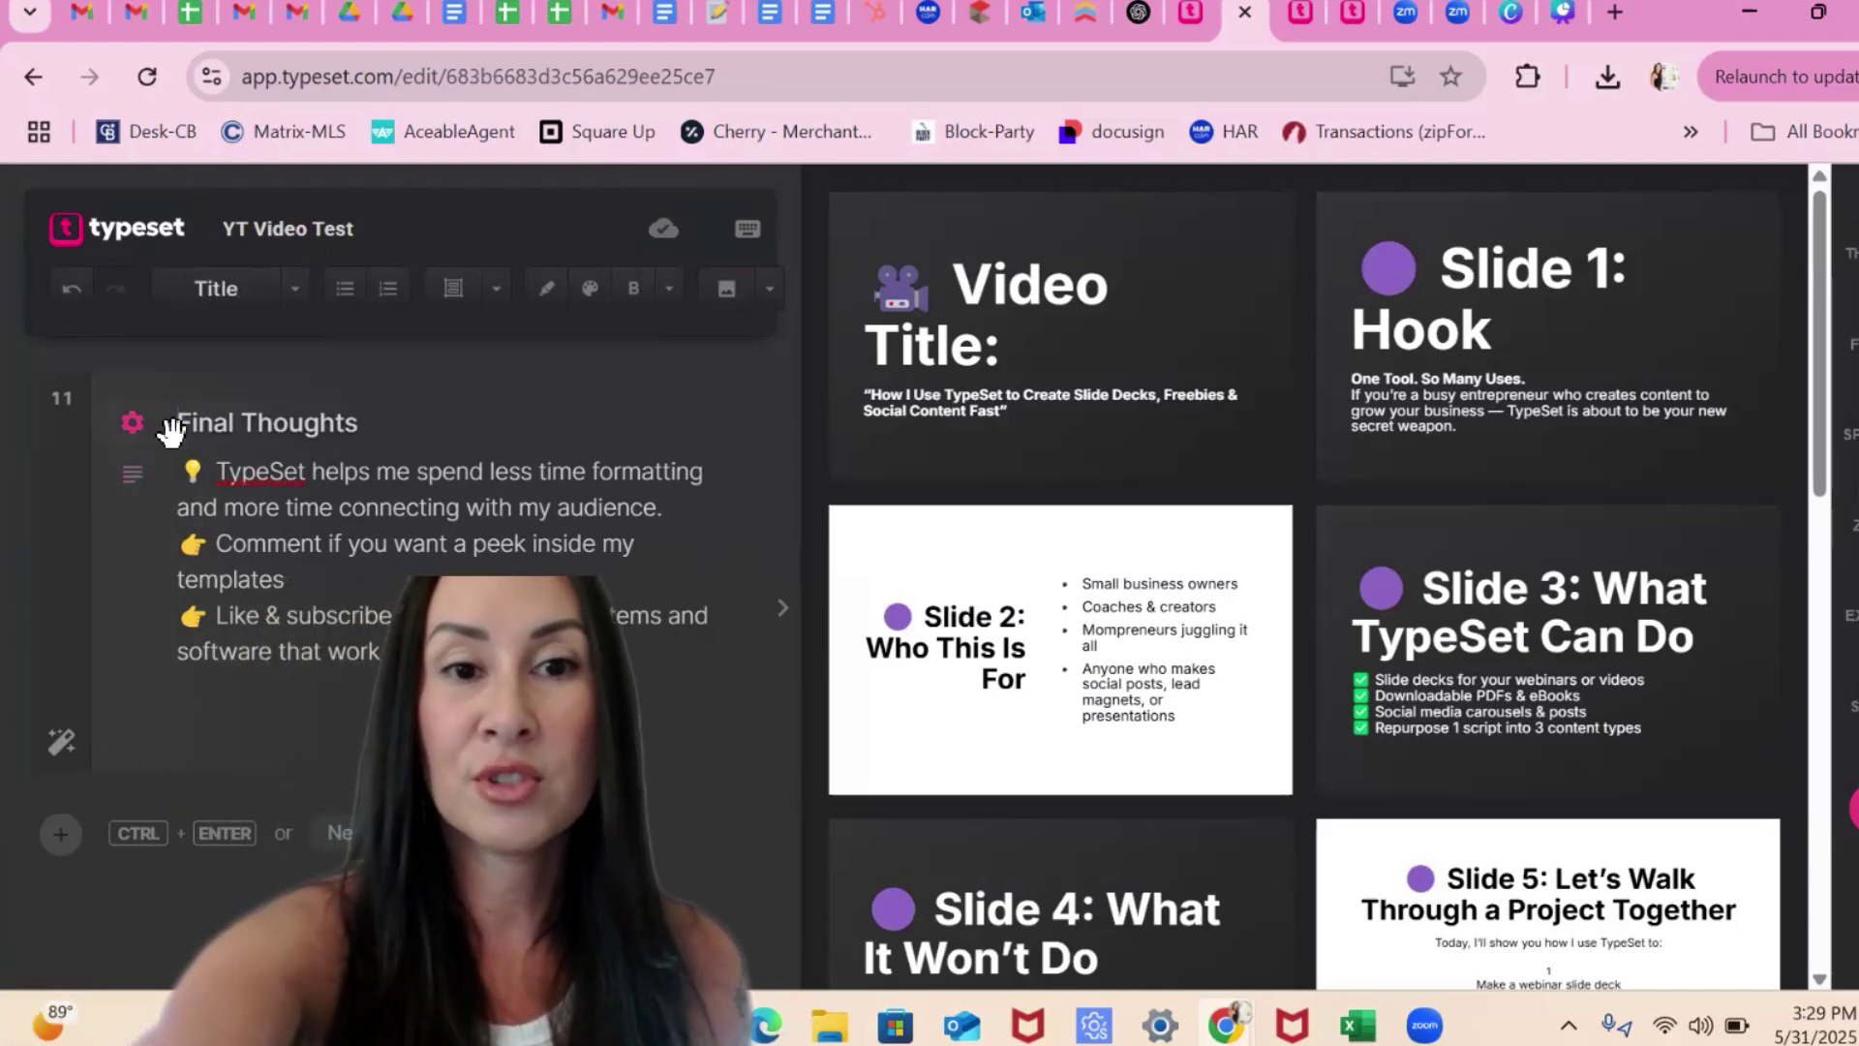
# Remove the Video Title heading and the 'Slide 1: Hook' heading from slide 1.
pyautogui.scroll(15, 170, 432)
pyautogui.scroll(5, 171, 432)
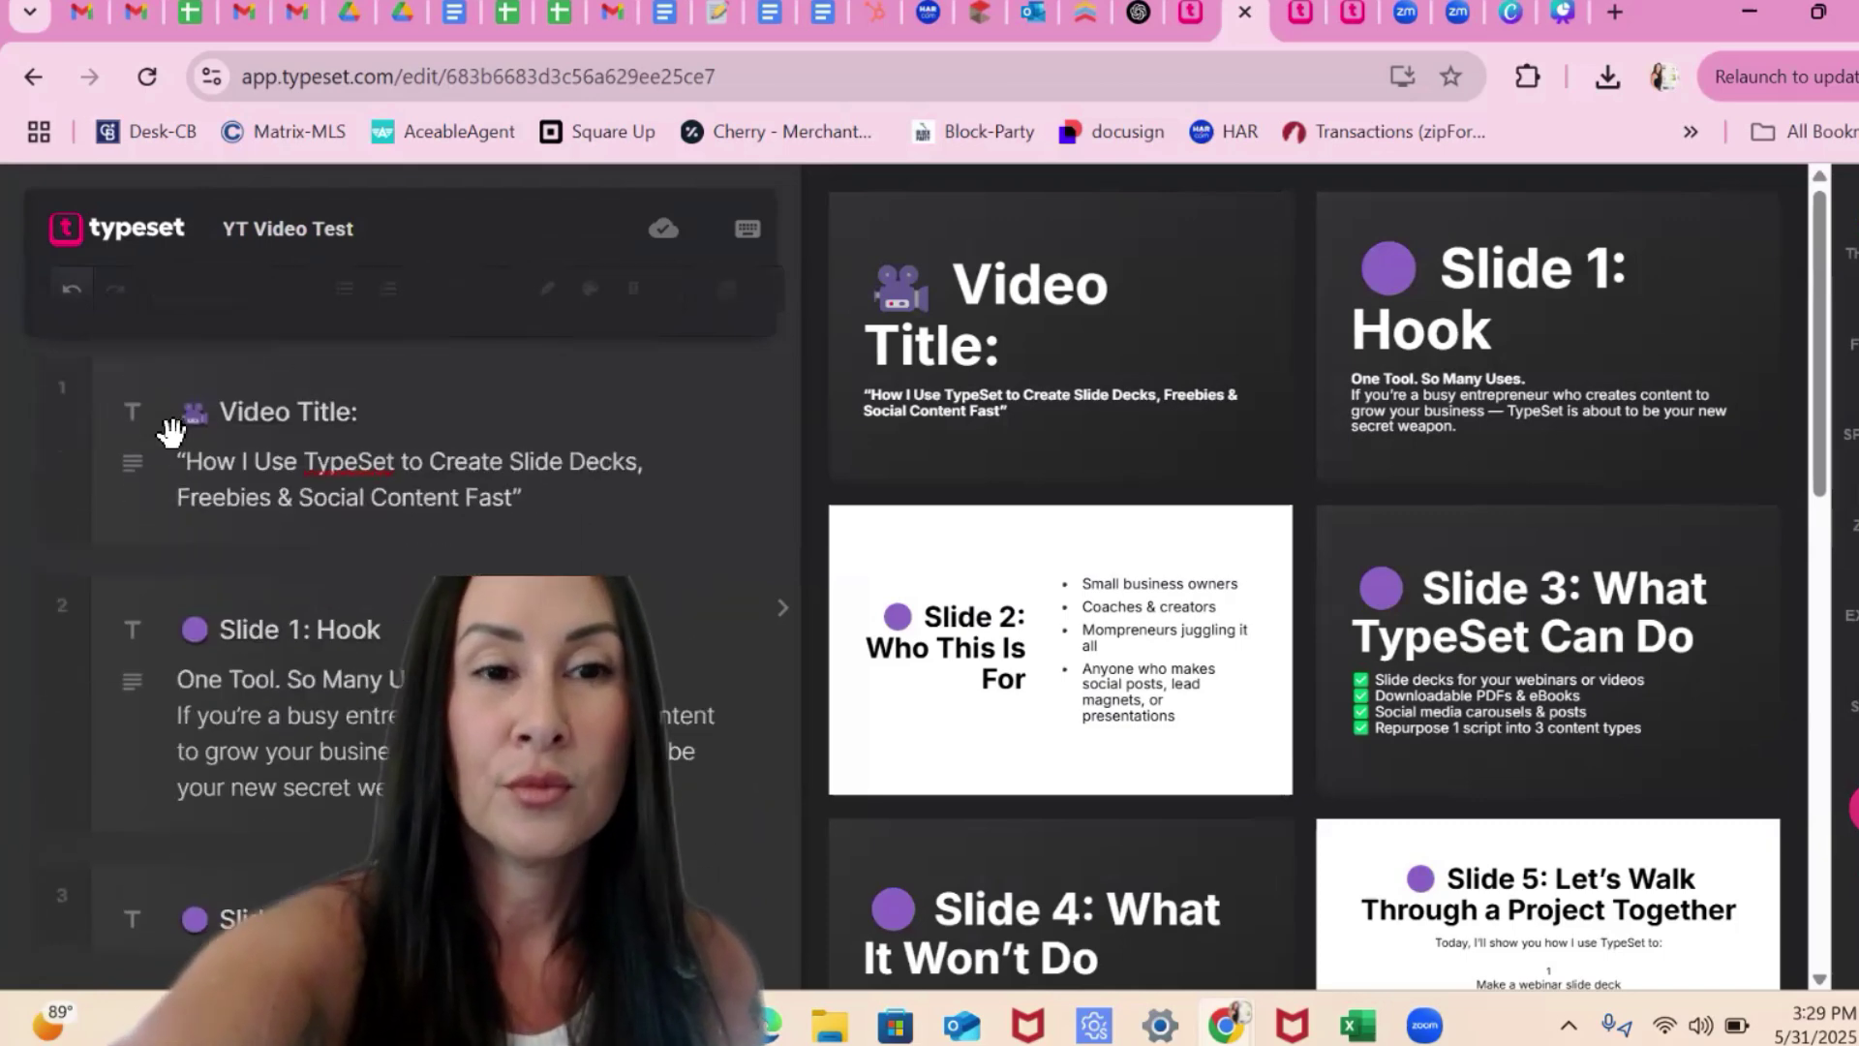
pyautogui.click(358, 413)
pyautogui.press('BackSpace')
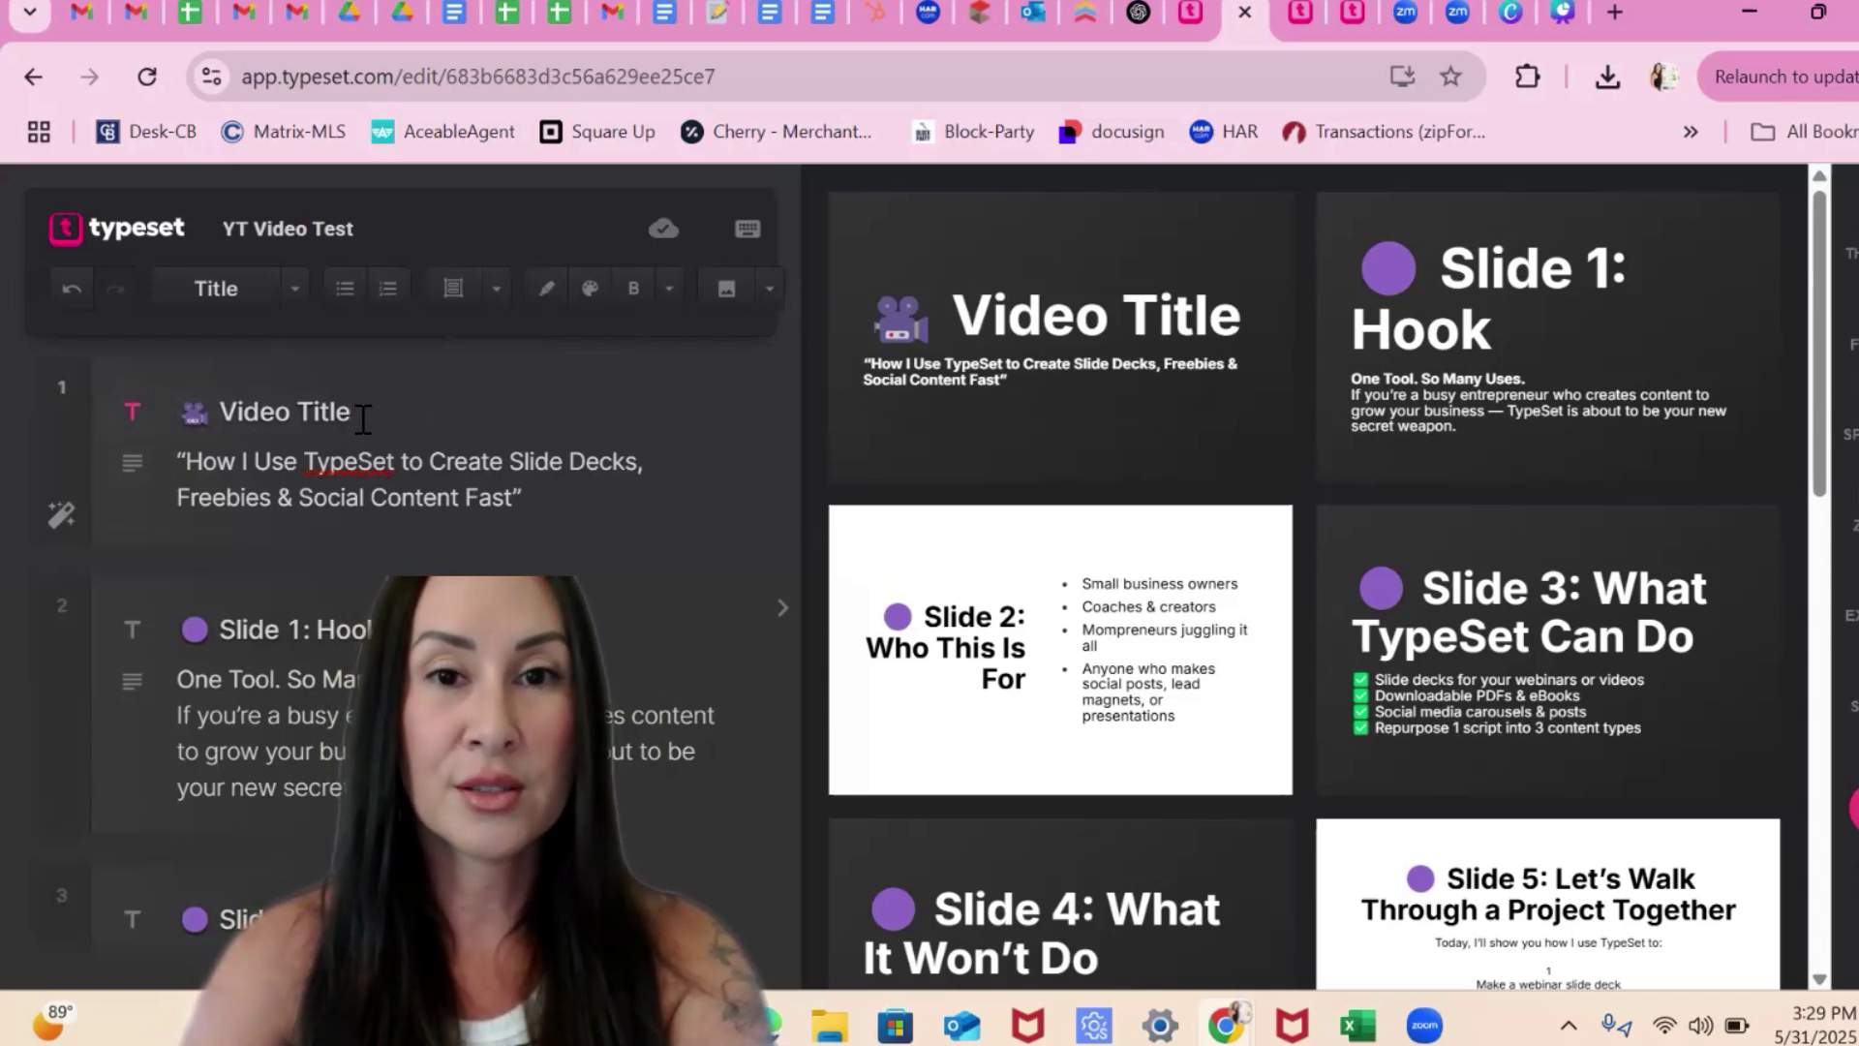
pyautogui.tripleClick(189, 417)
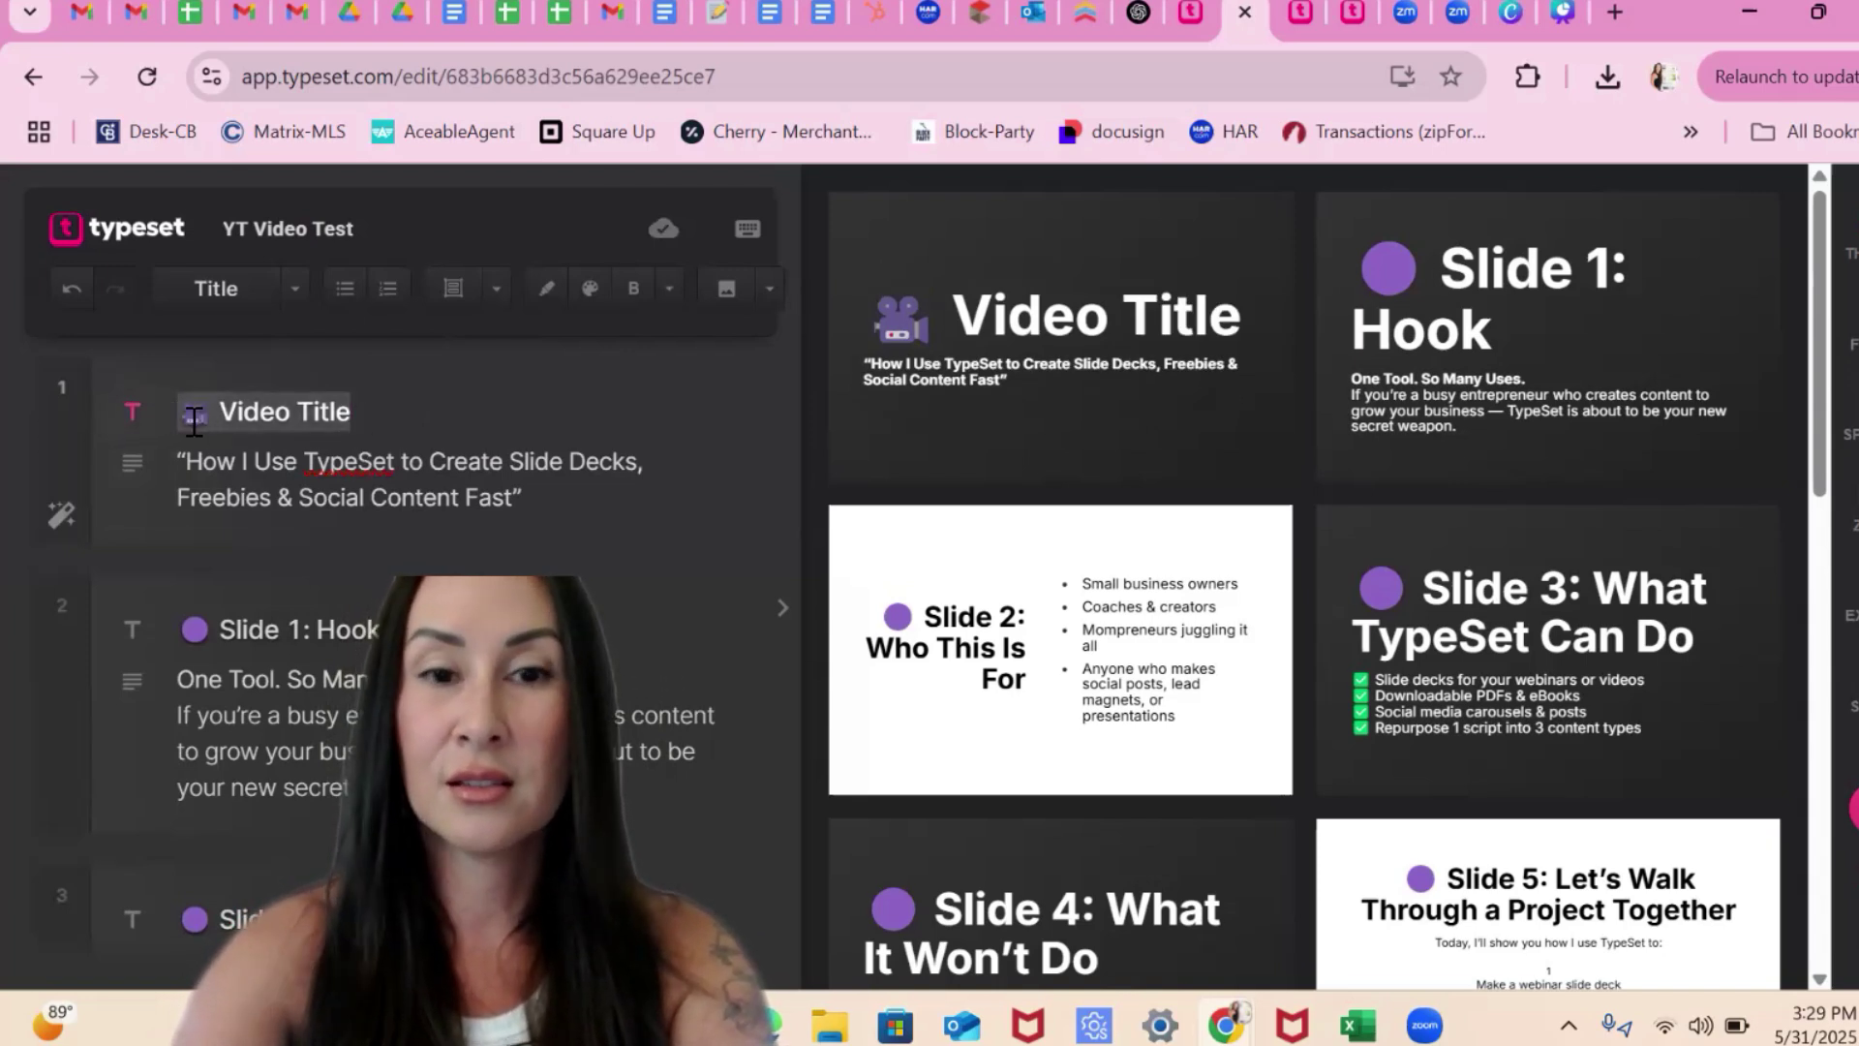
pyautogui.press('BackSpace')
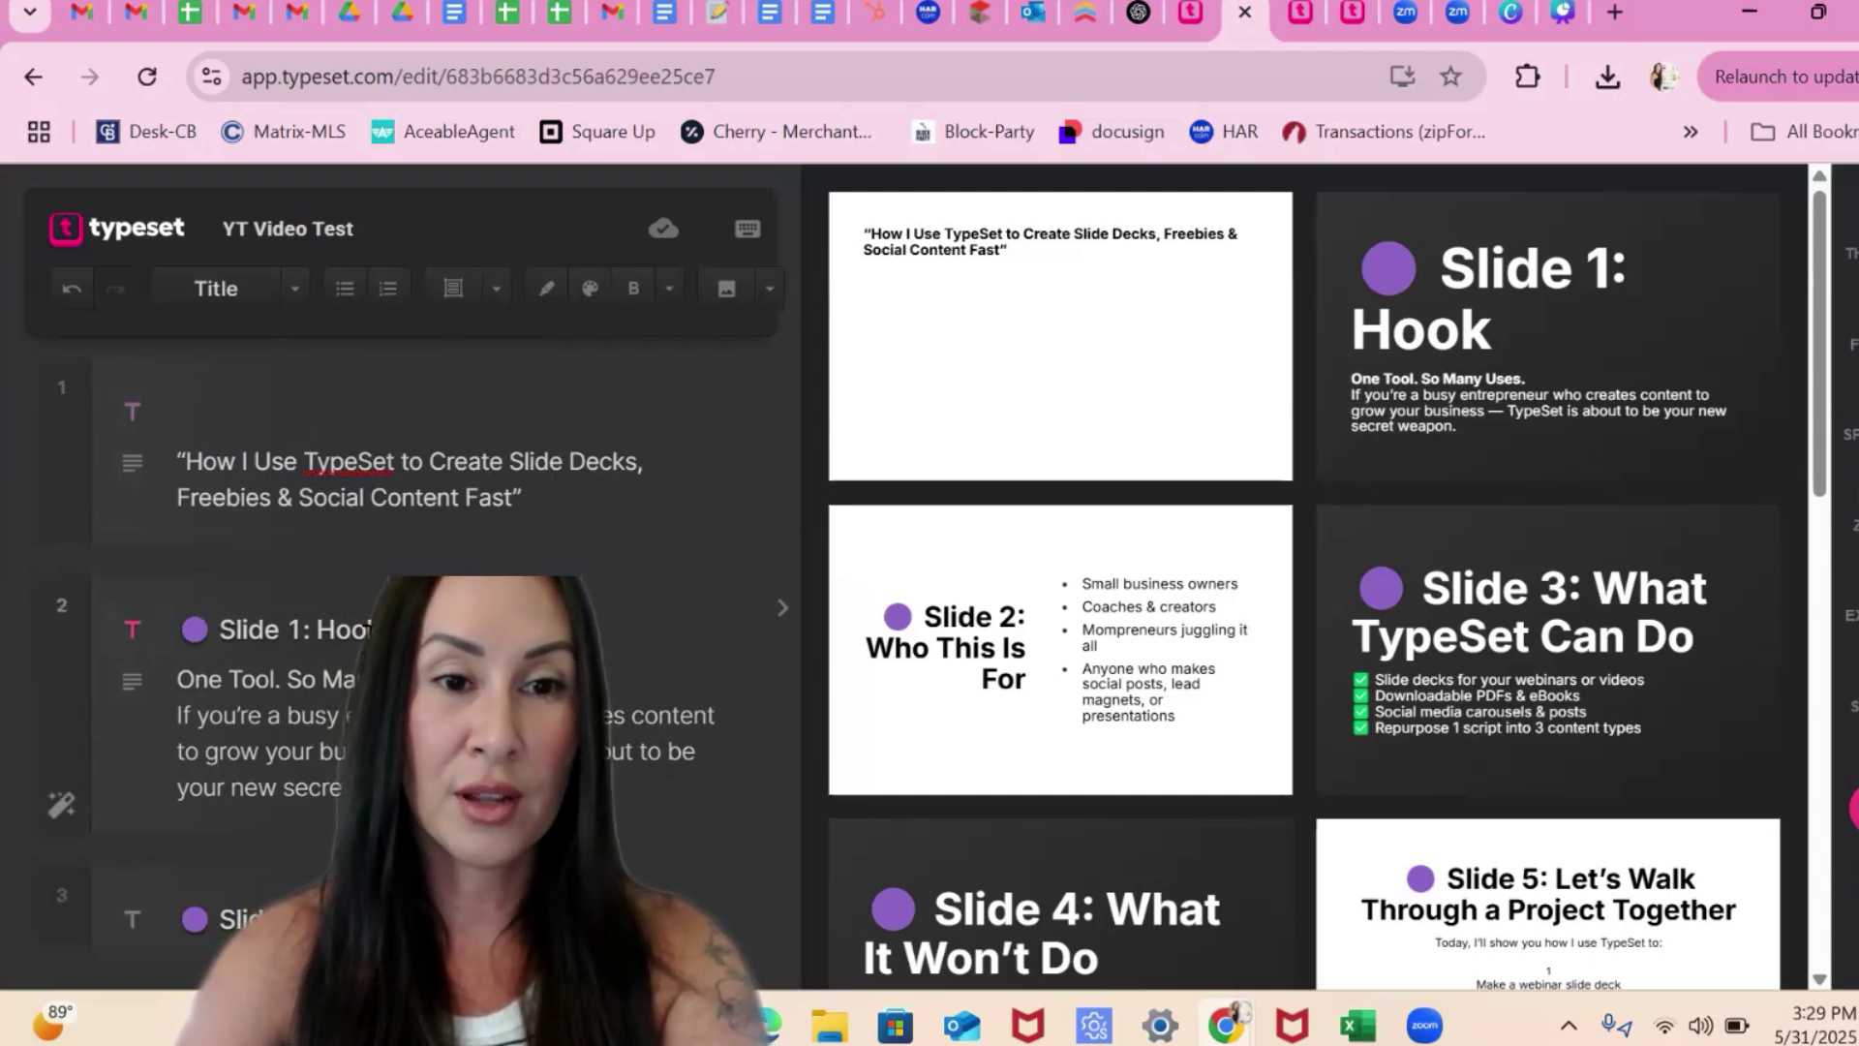
pyautogui.press('BackSpace')
pyautogui.press('BackSpace')
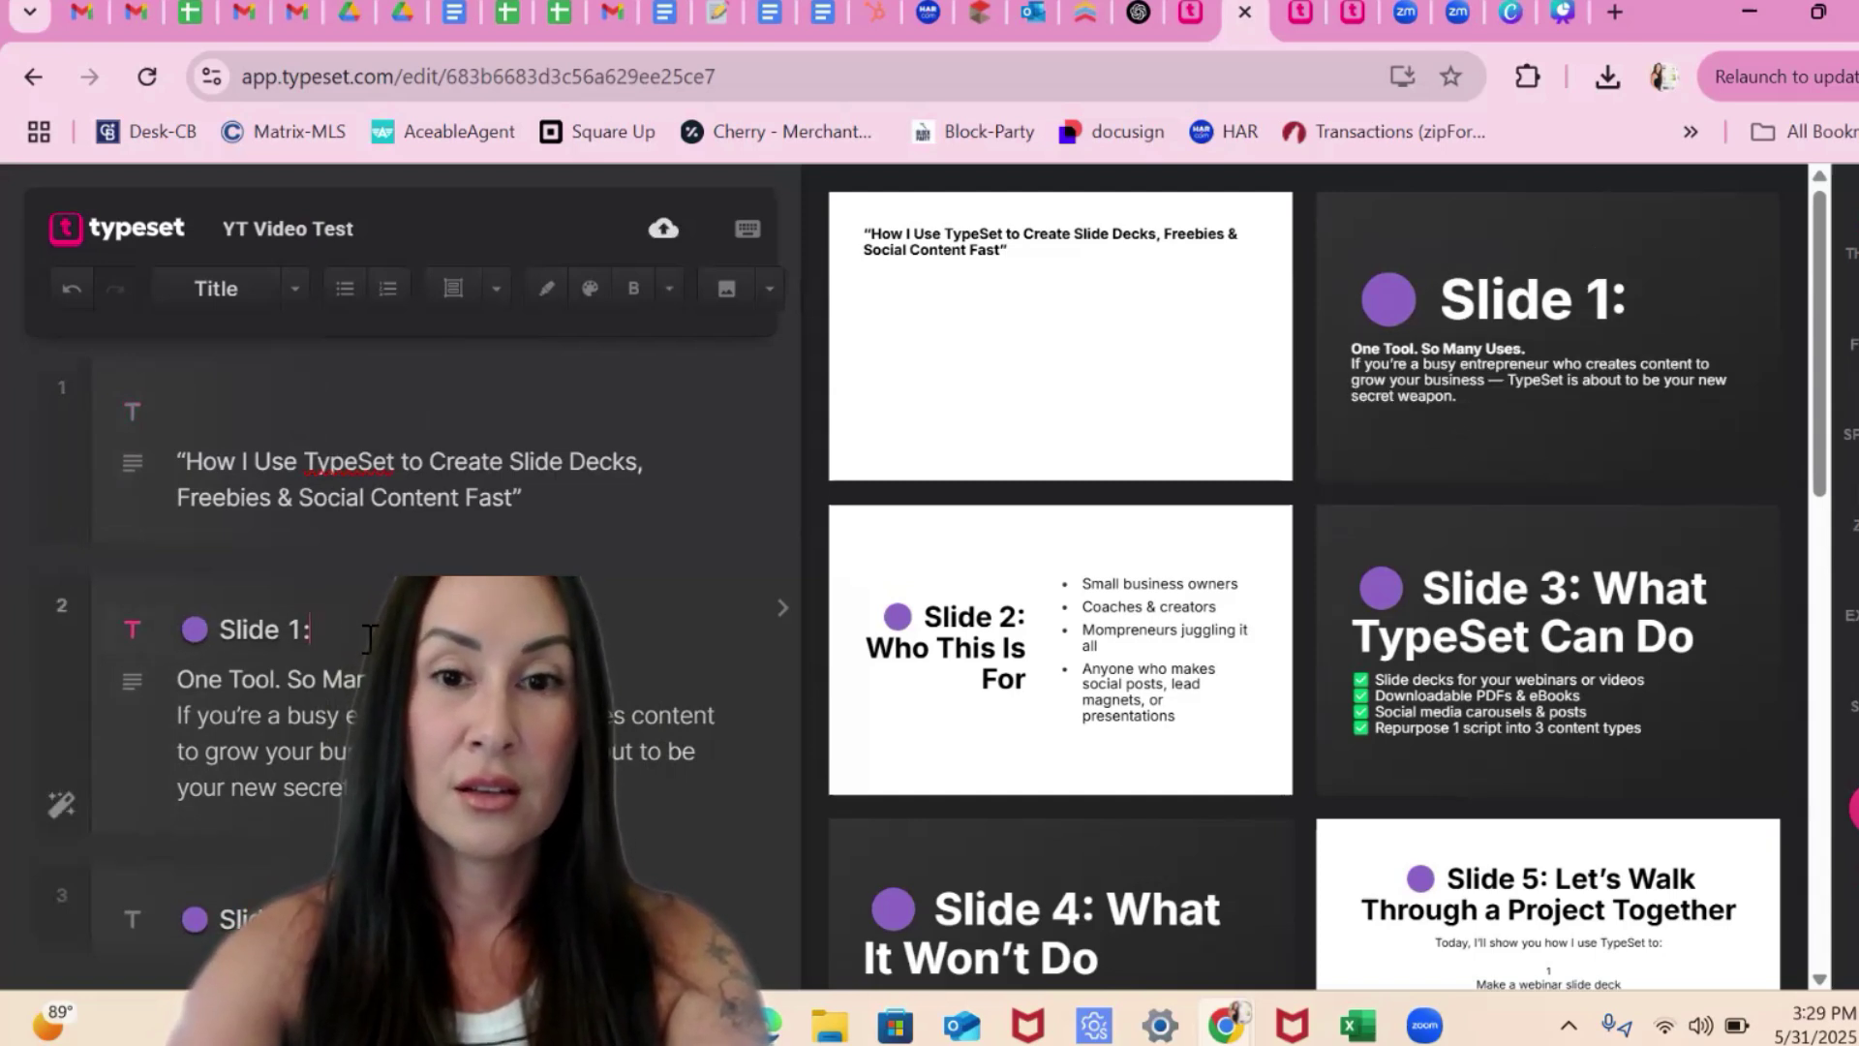
pyautogui.press('BackSpace')
pyautogui.press('BackSpace')
pyautogui.press('BackSpace')
pyautogui.press('BackSpace')
pyautogui.press('BackSpace')
pyautogui.press('BackSpace')
pyautogui.press('BackSpace')
pyautogui.press('BackSpace')
pyautogui.press('BackSpace')
pyautogui.press('BackSpace')
pyautogui.press('BackSpace')
pyautogui.press('BackSpace')
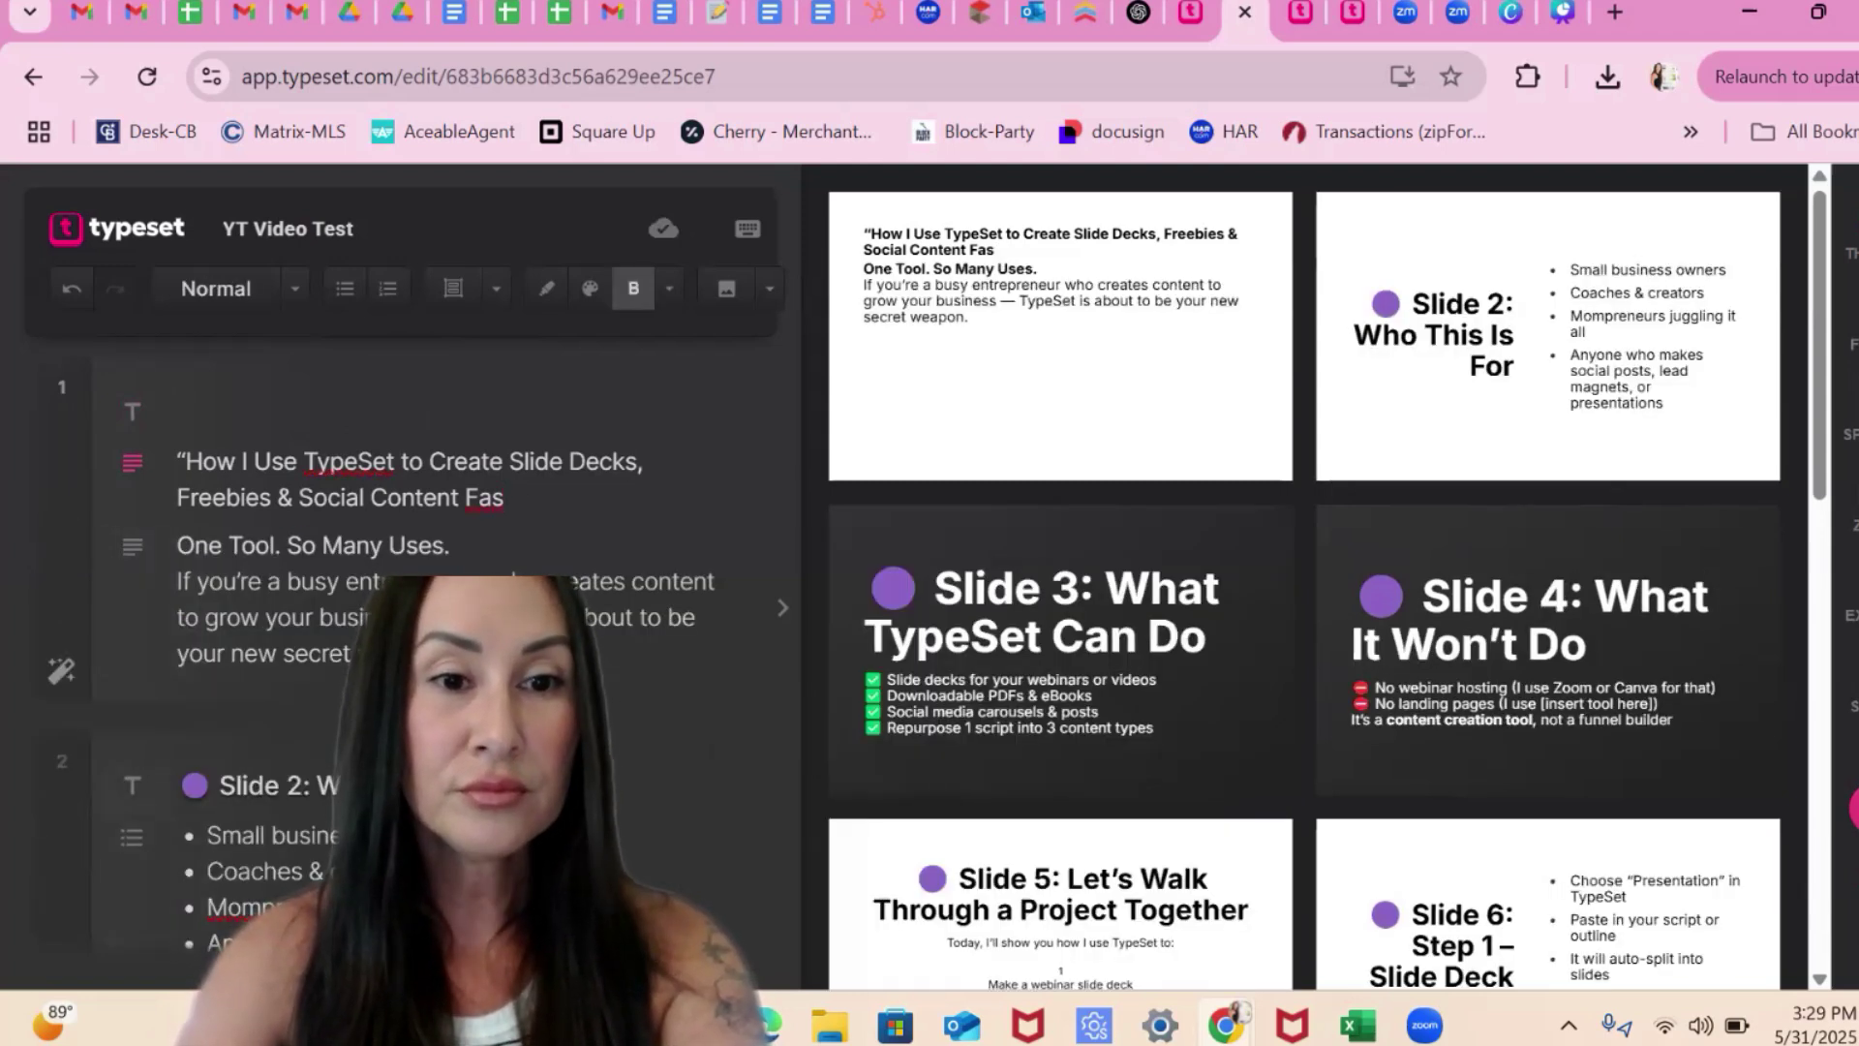
# Strip the 'Slide 2' label and merge the What TypeSet Can Do heading upward.
pyautogui.moveTo(326, 794); pyautogui.dragTo(189, 800)
pyautogui.press('BackSpace')
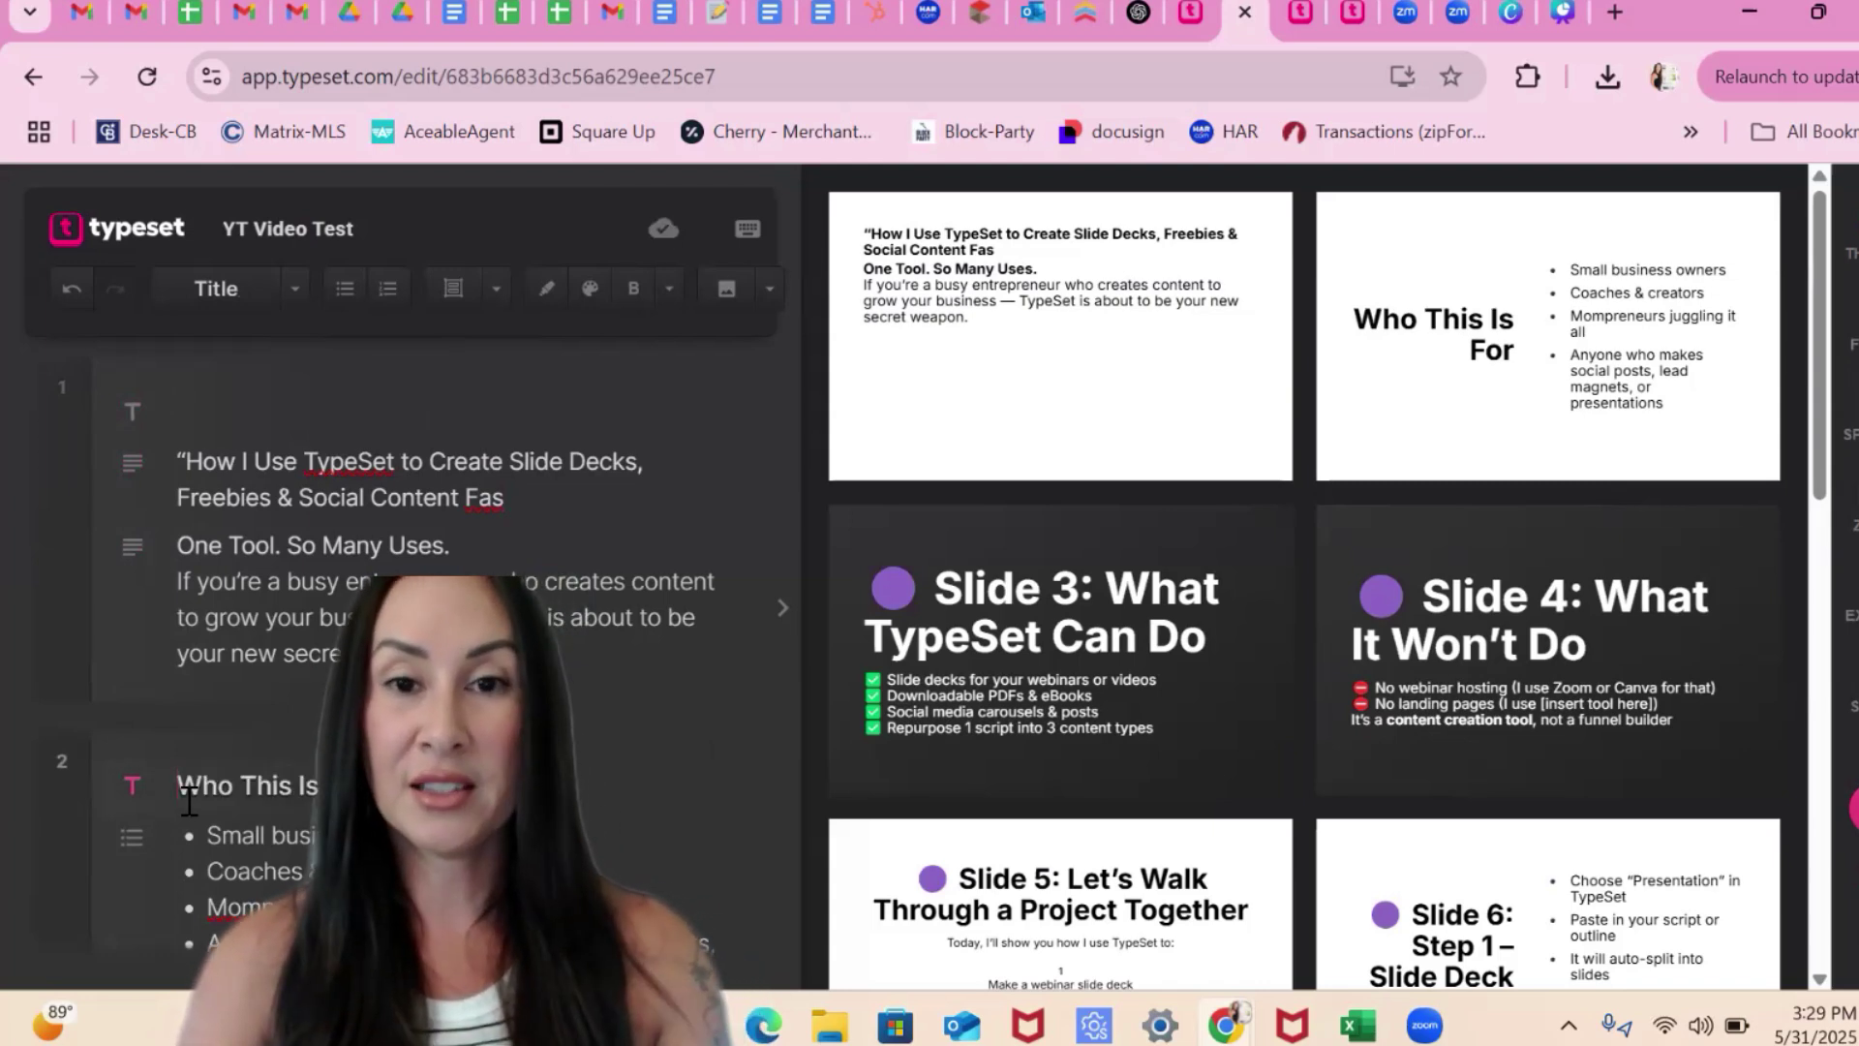
pyautogui.press('BackSpace')
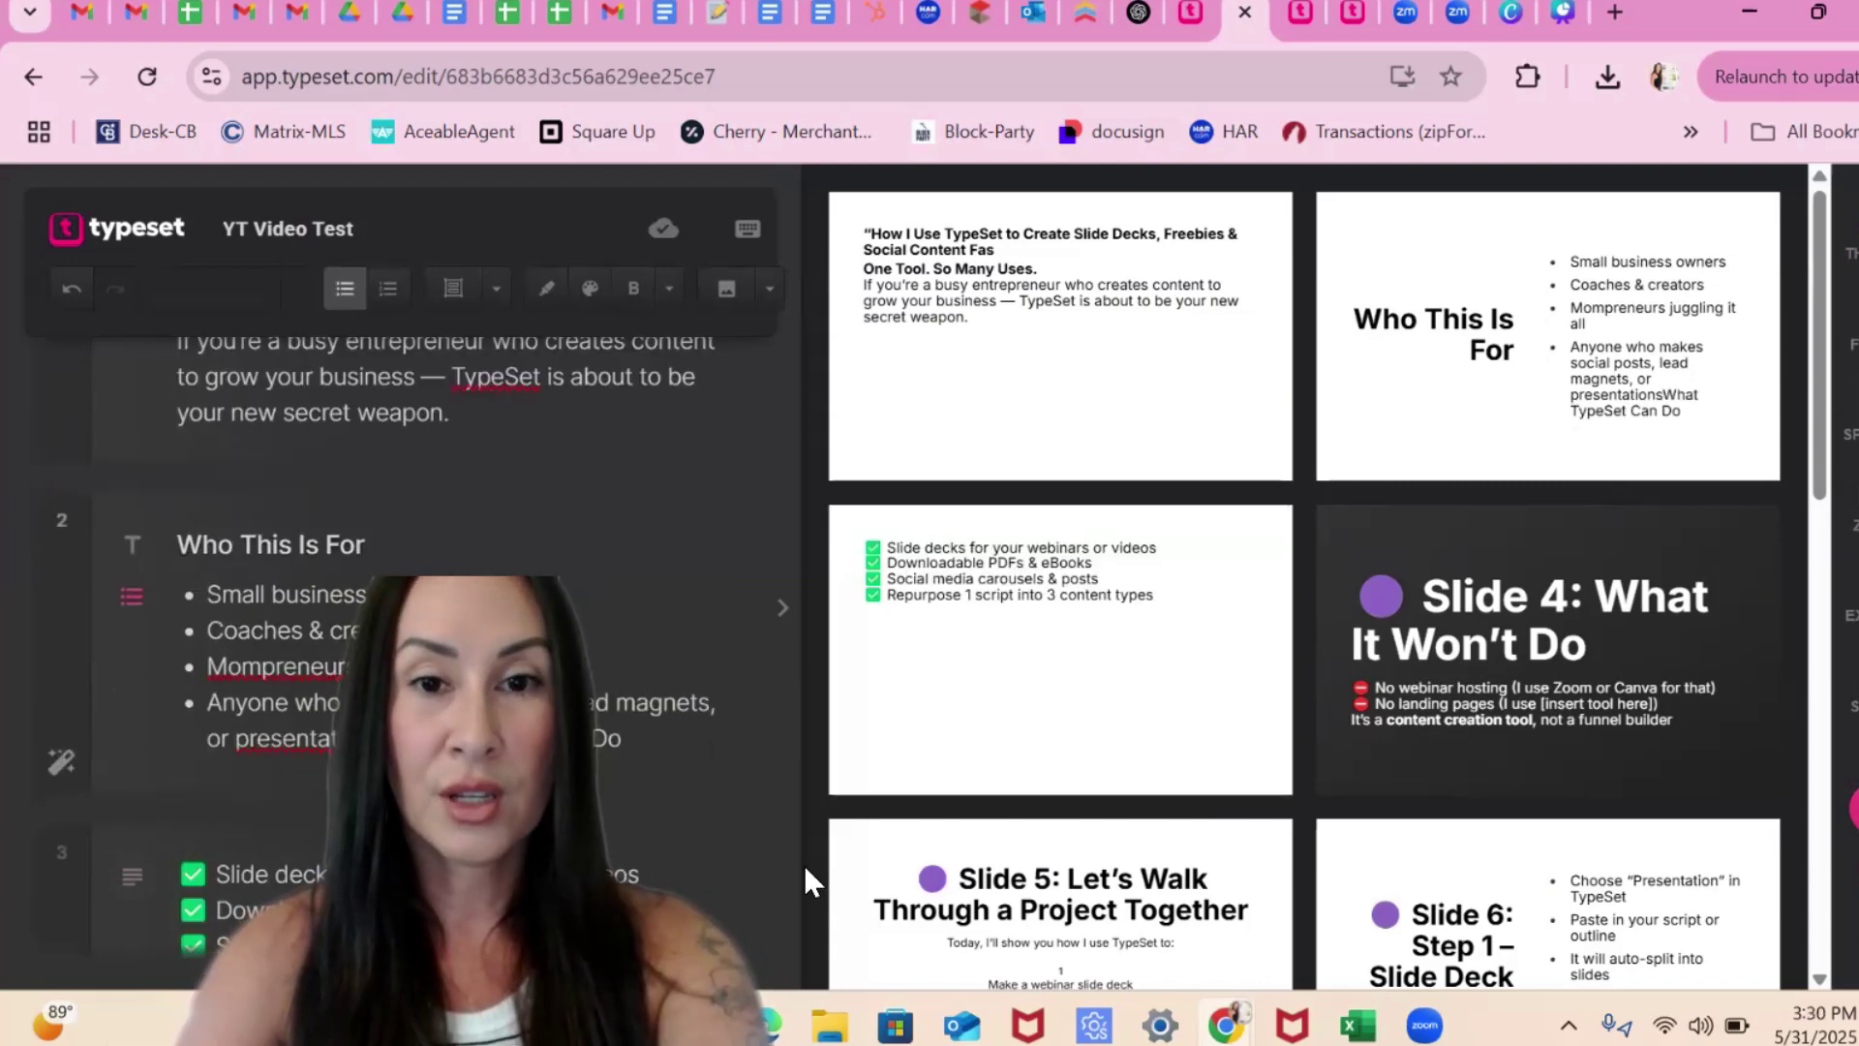
pyautogui.scroll(-3, 804, 863)
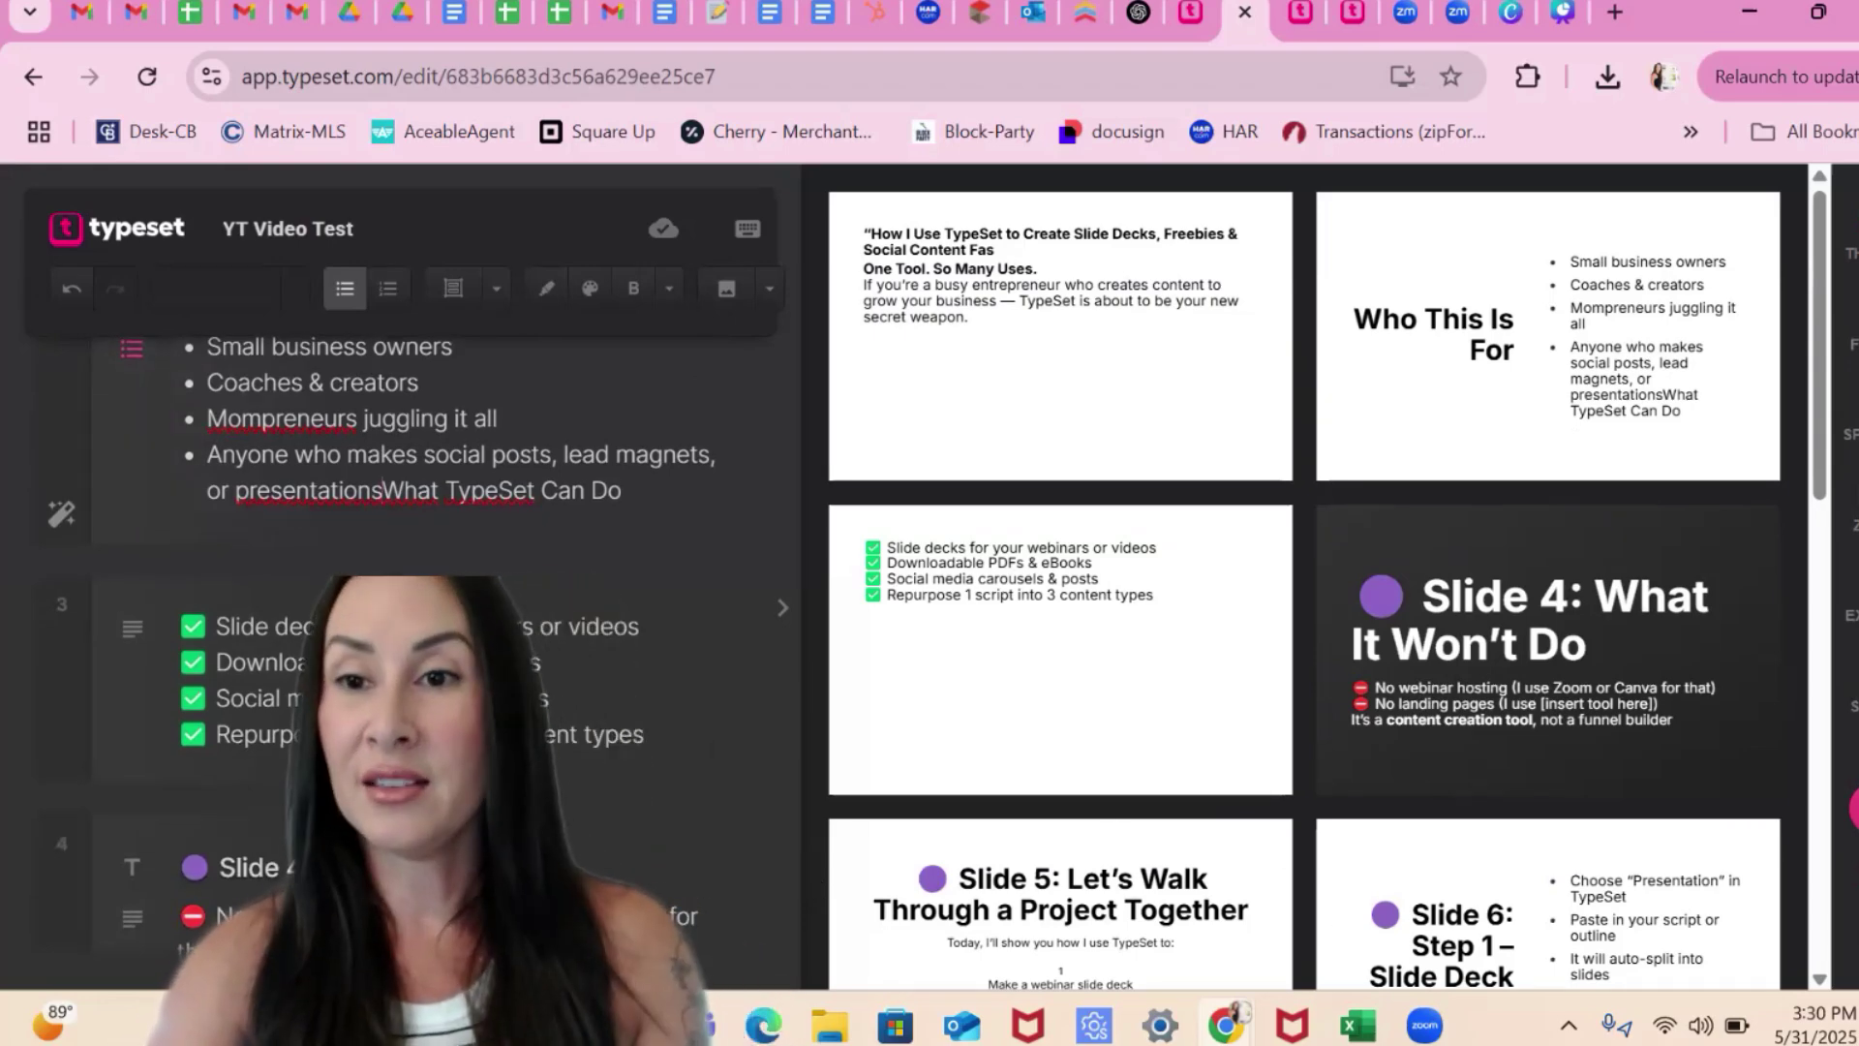
# Open the deck's export settings panel.
pyautogui.click(1852, 615)
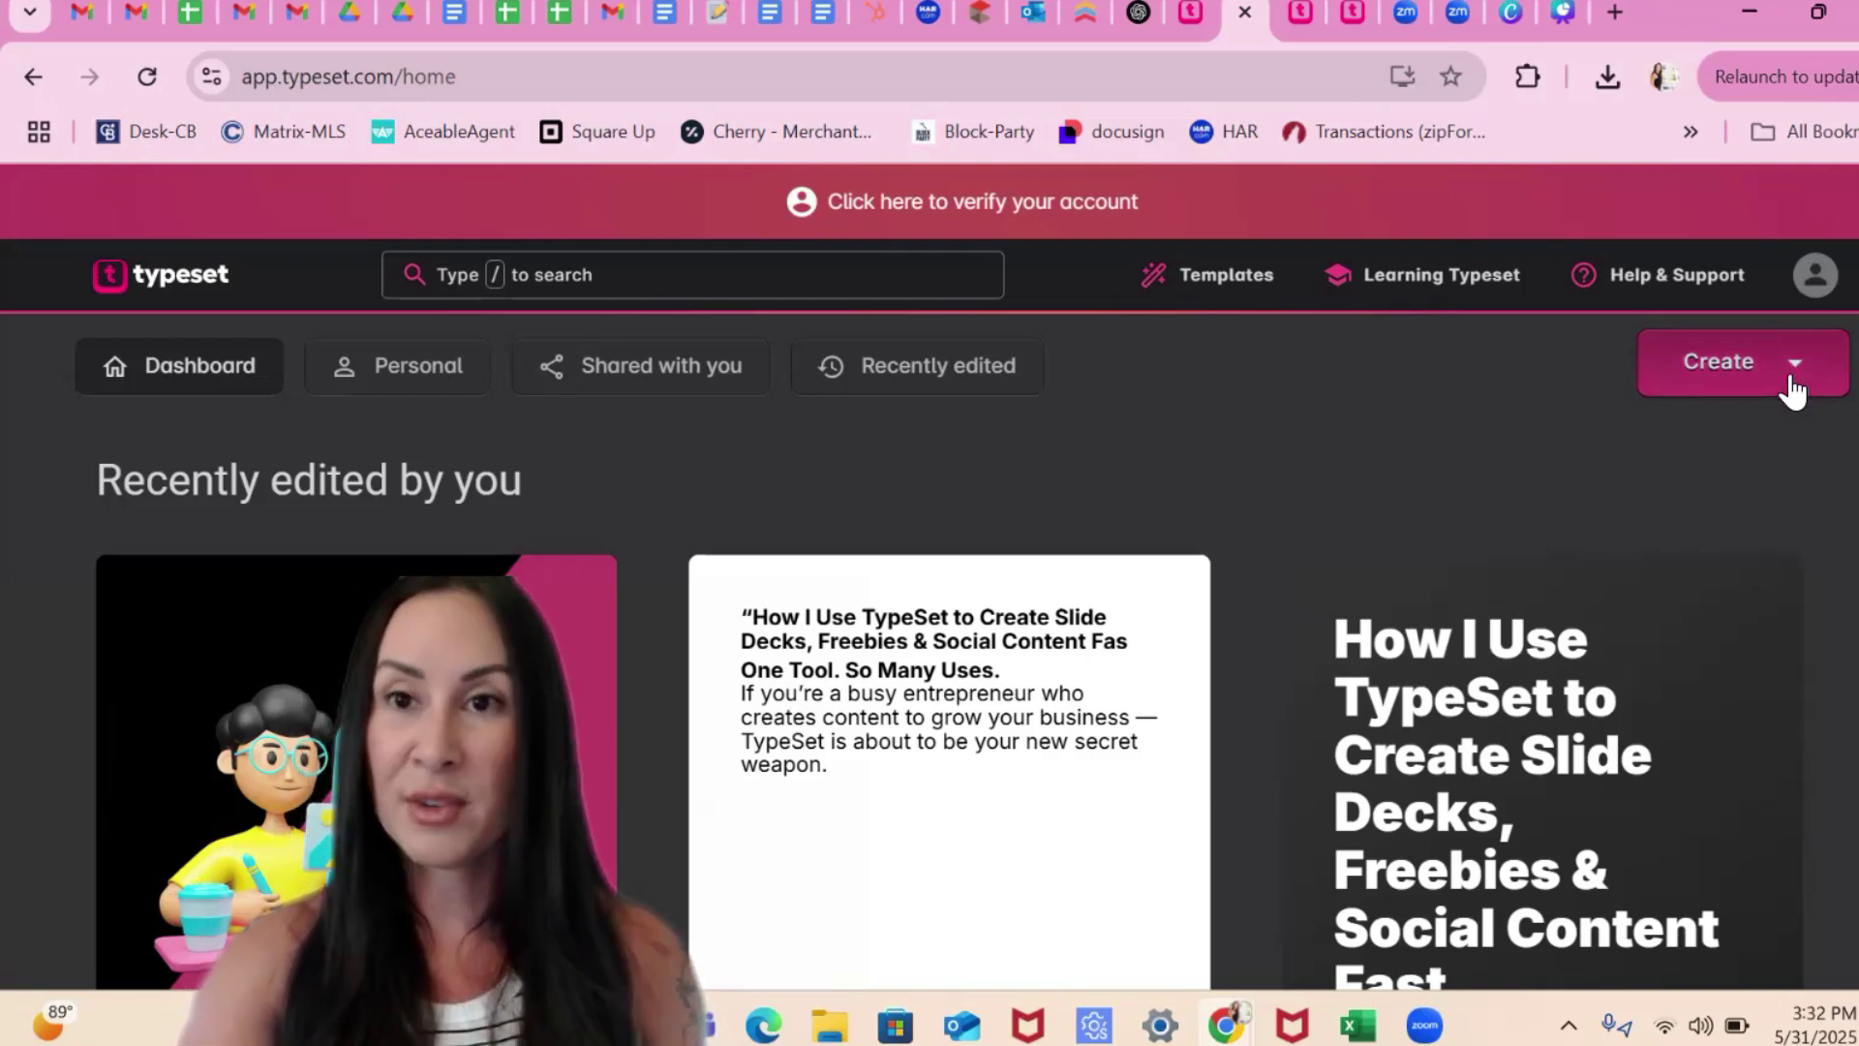
# Start a new e-book titled 'YT Test E Book' and paste the video script into it.
pyautogui.click(1793, 383)
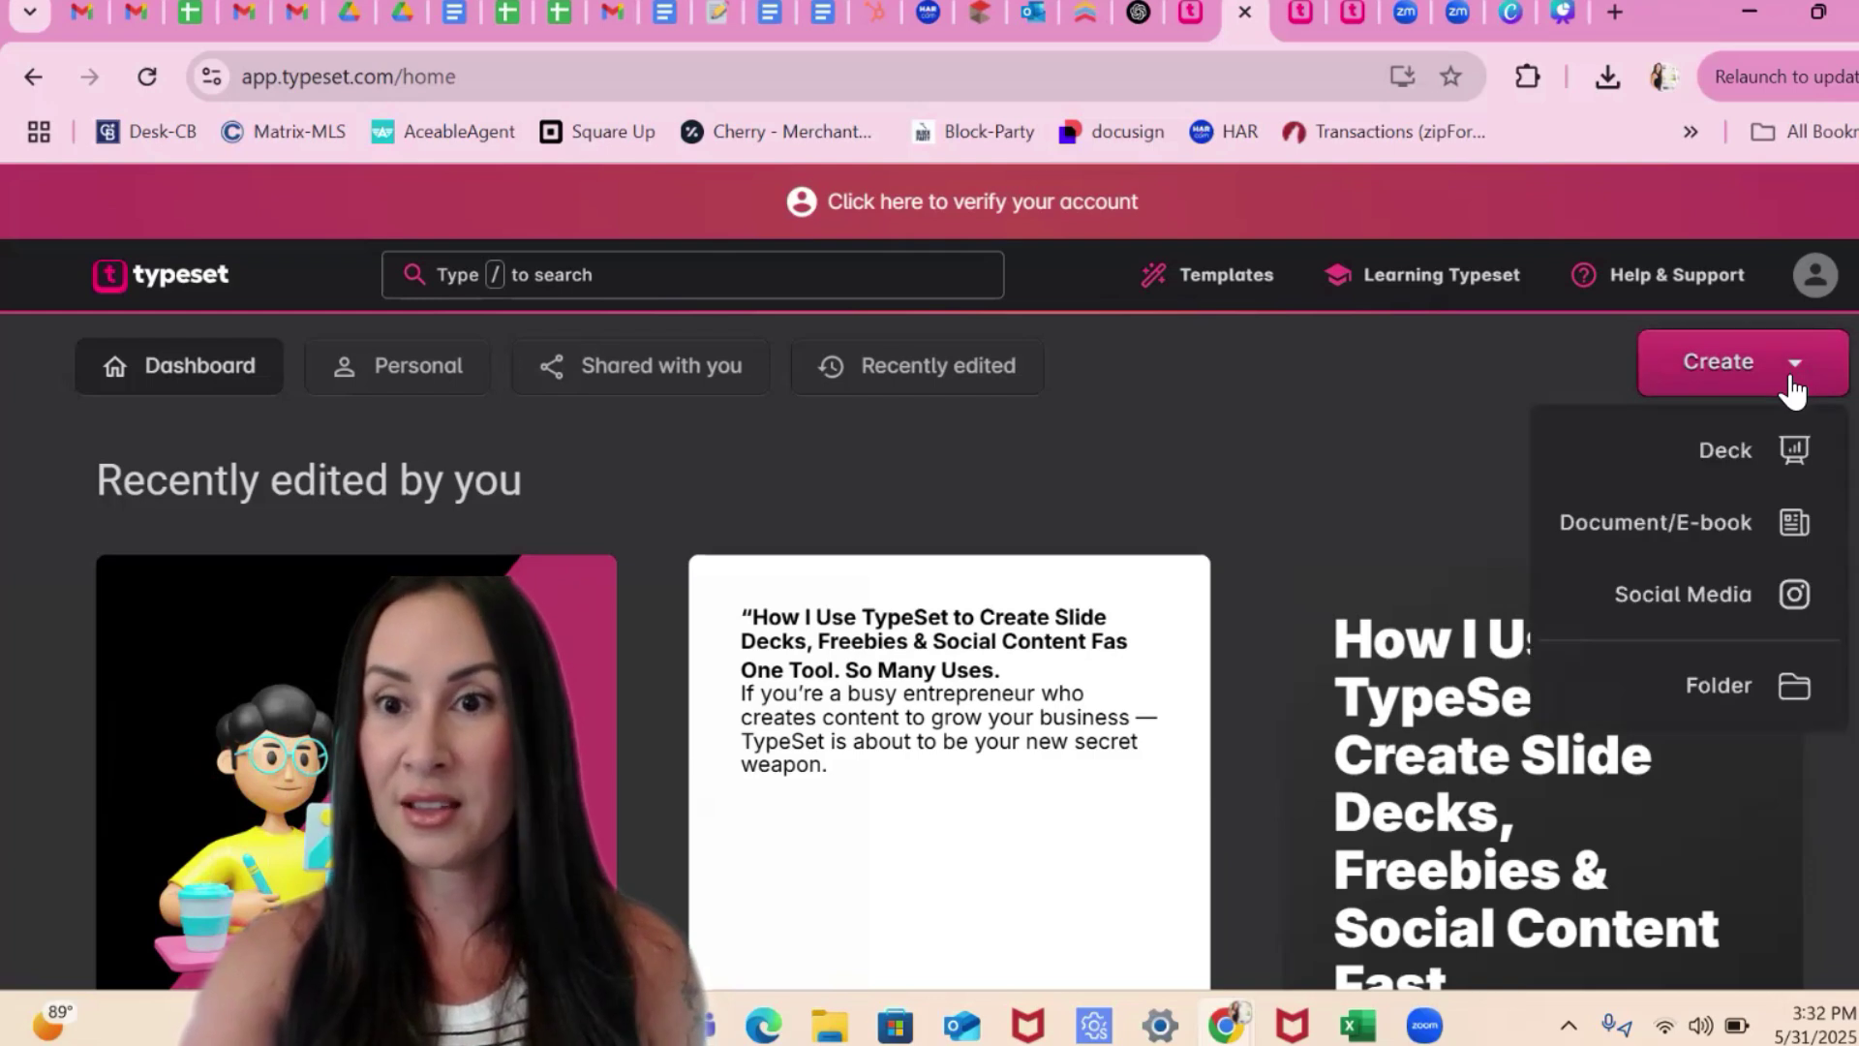
pyautogui.click(1788, 526)
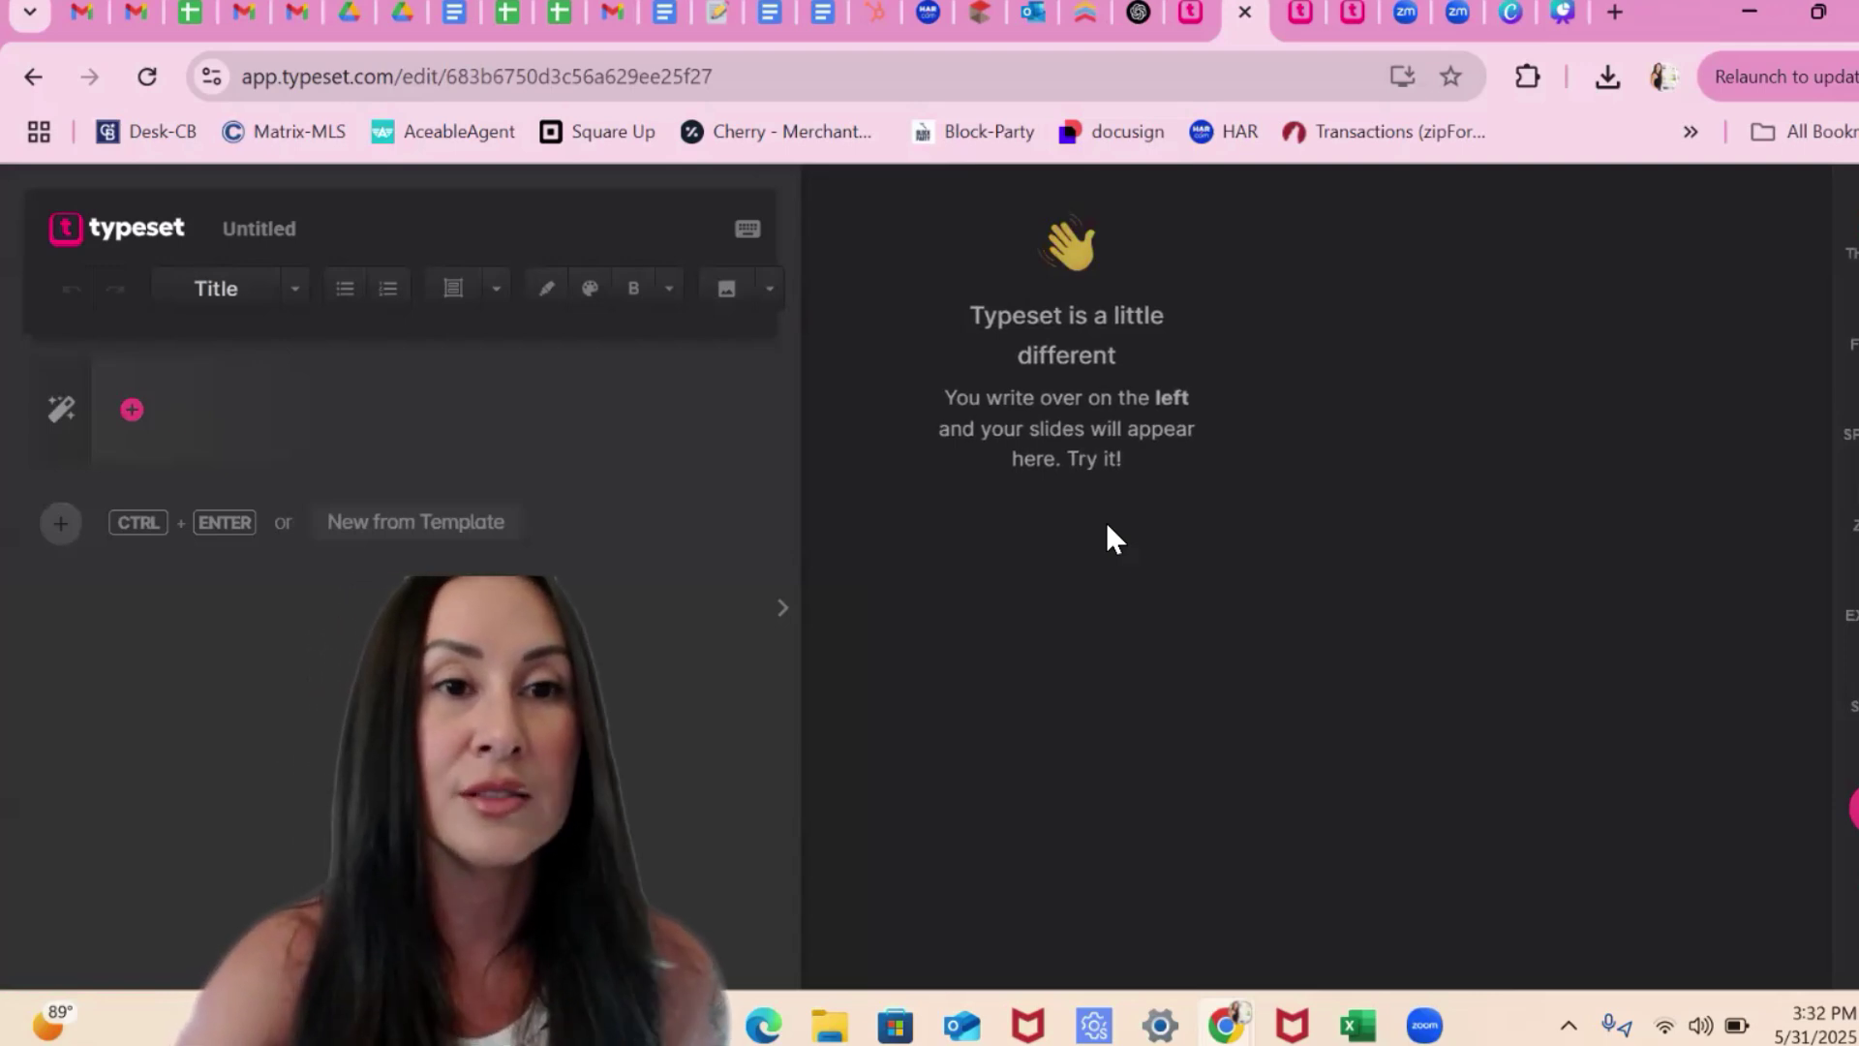
pyautogui.click(275, 232)
pyautogui.write('YT Test E Book')
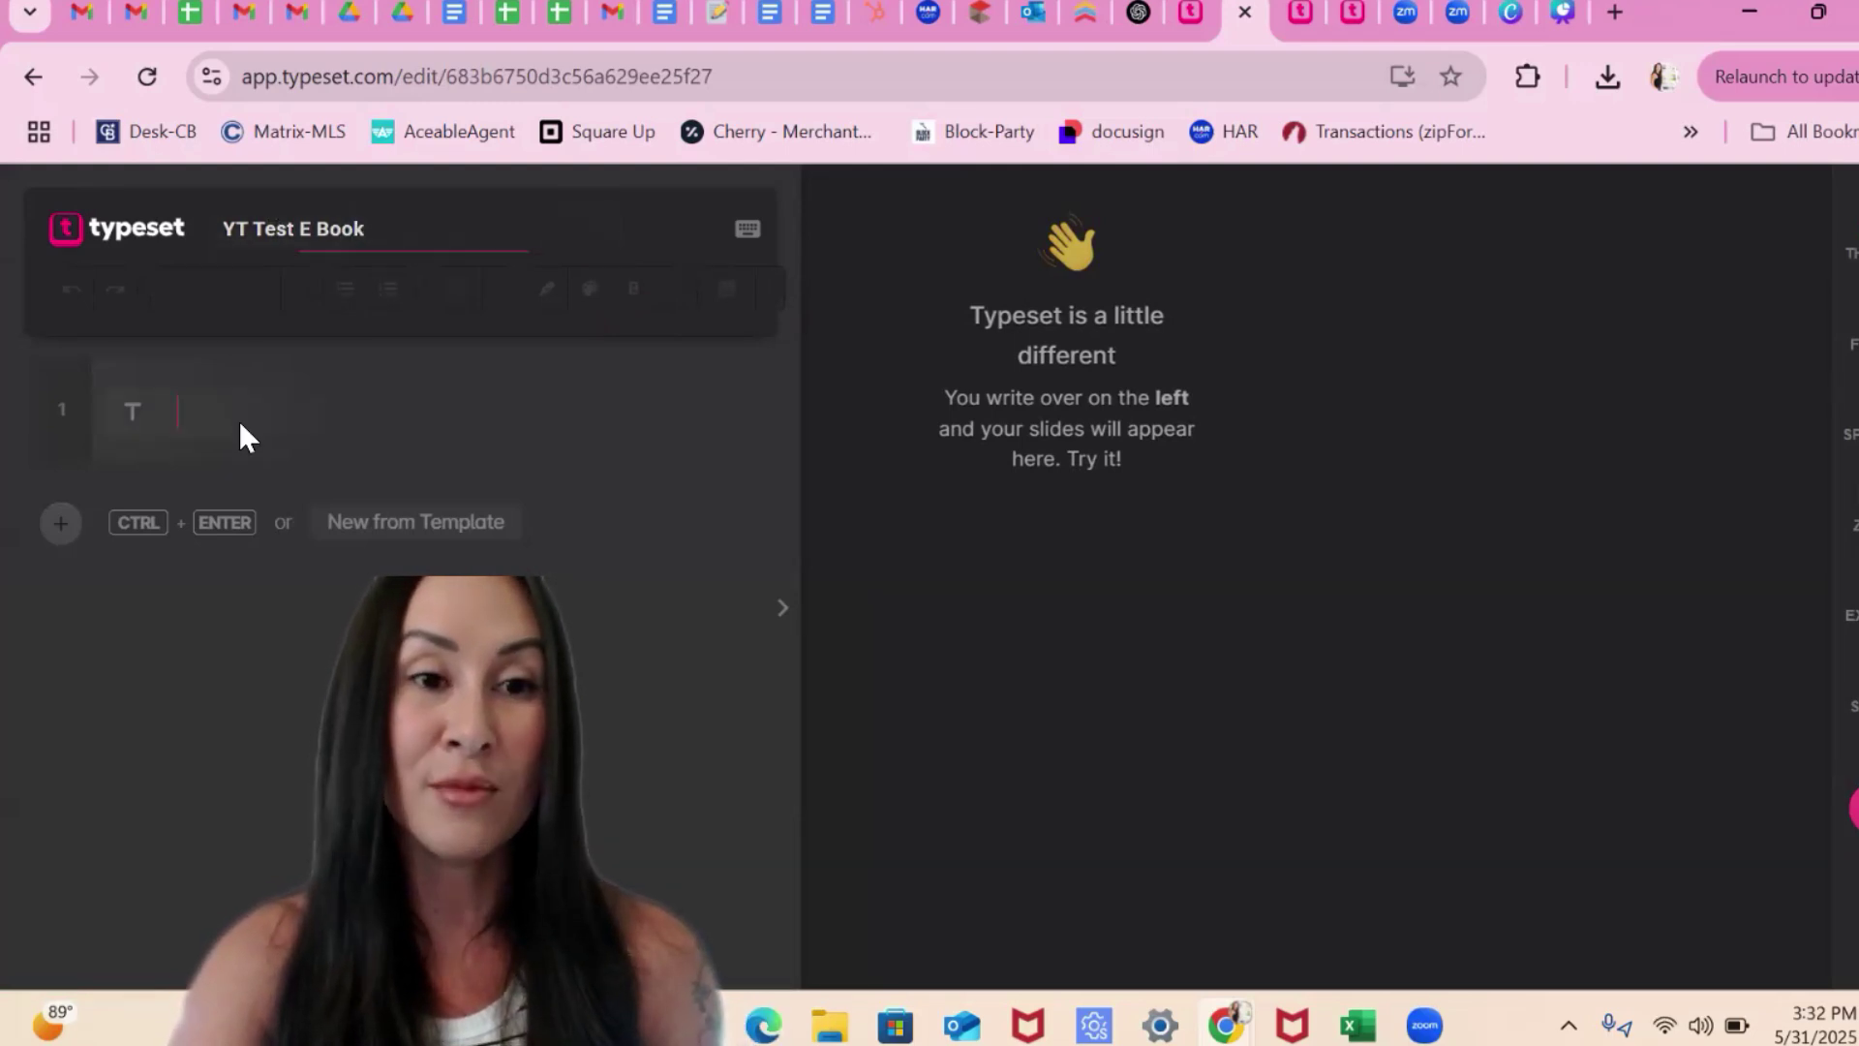
pyautogui.click(241, 427)
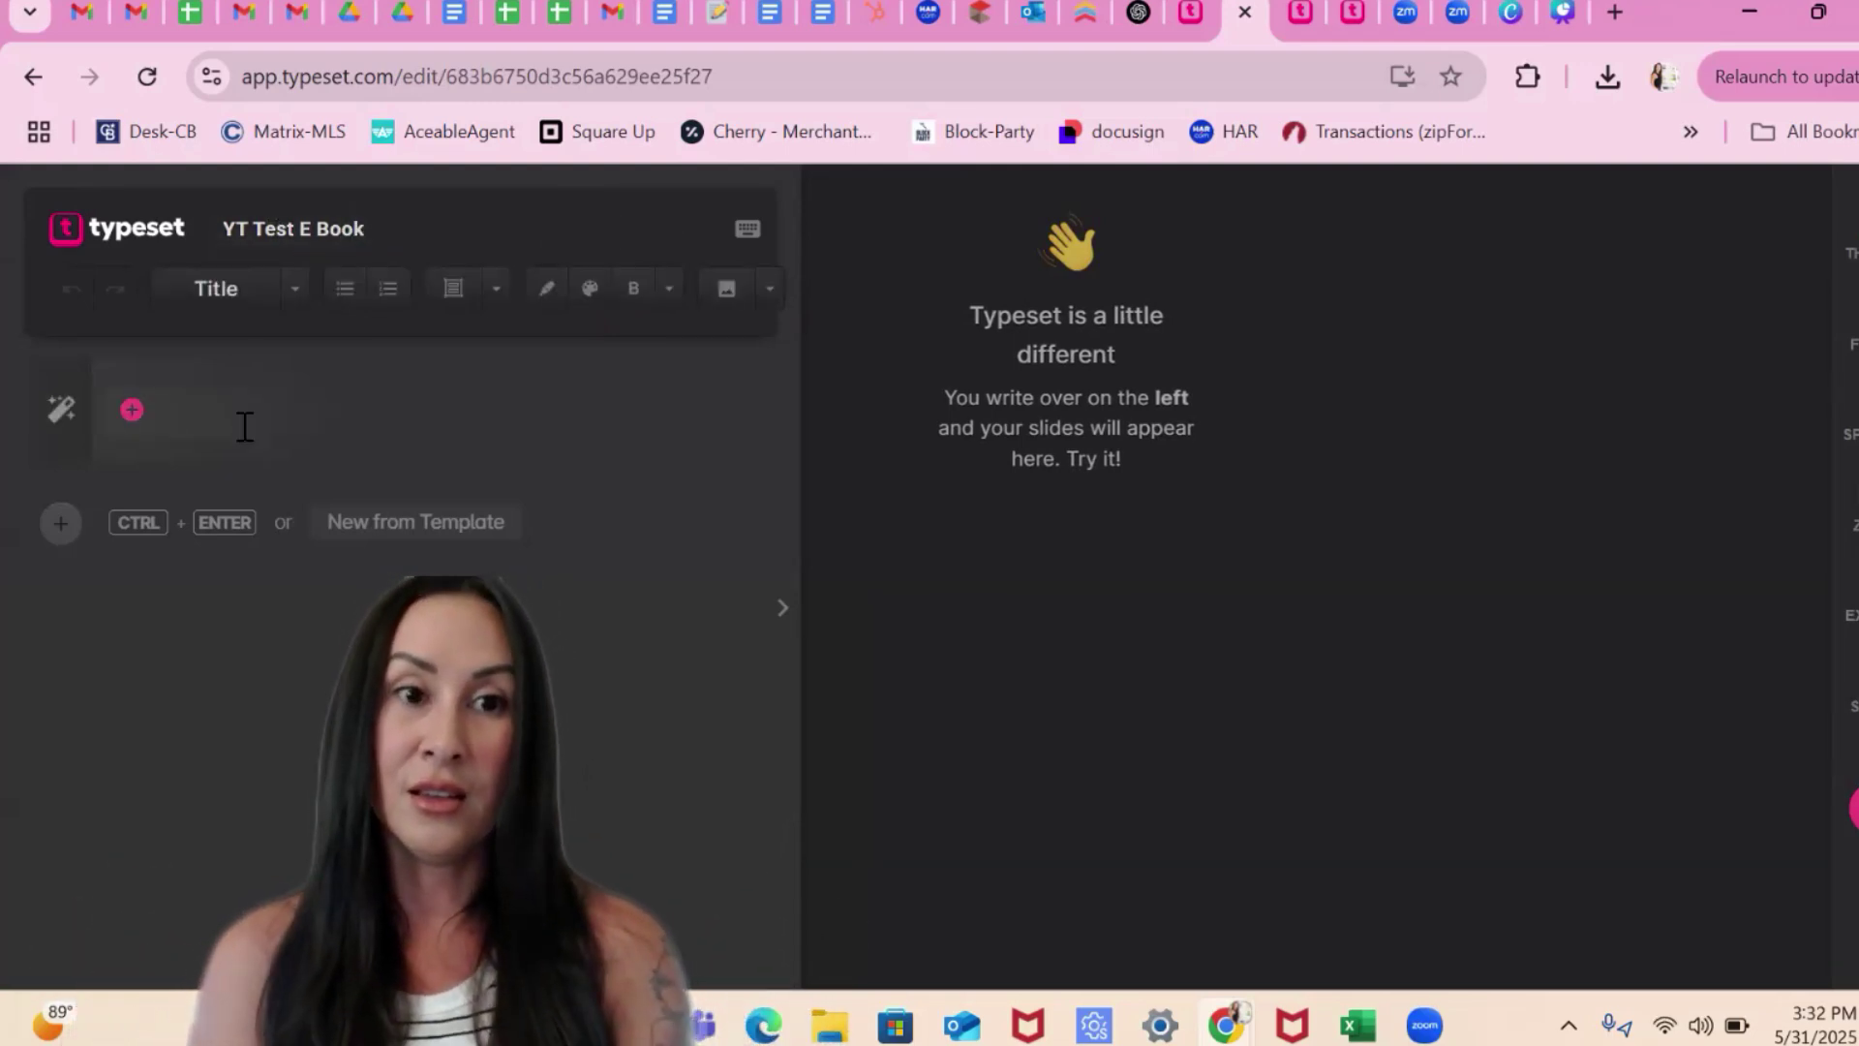
pyautogui.hotkey('ctrl', 'v')
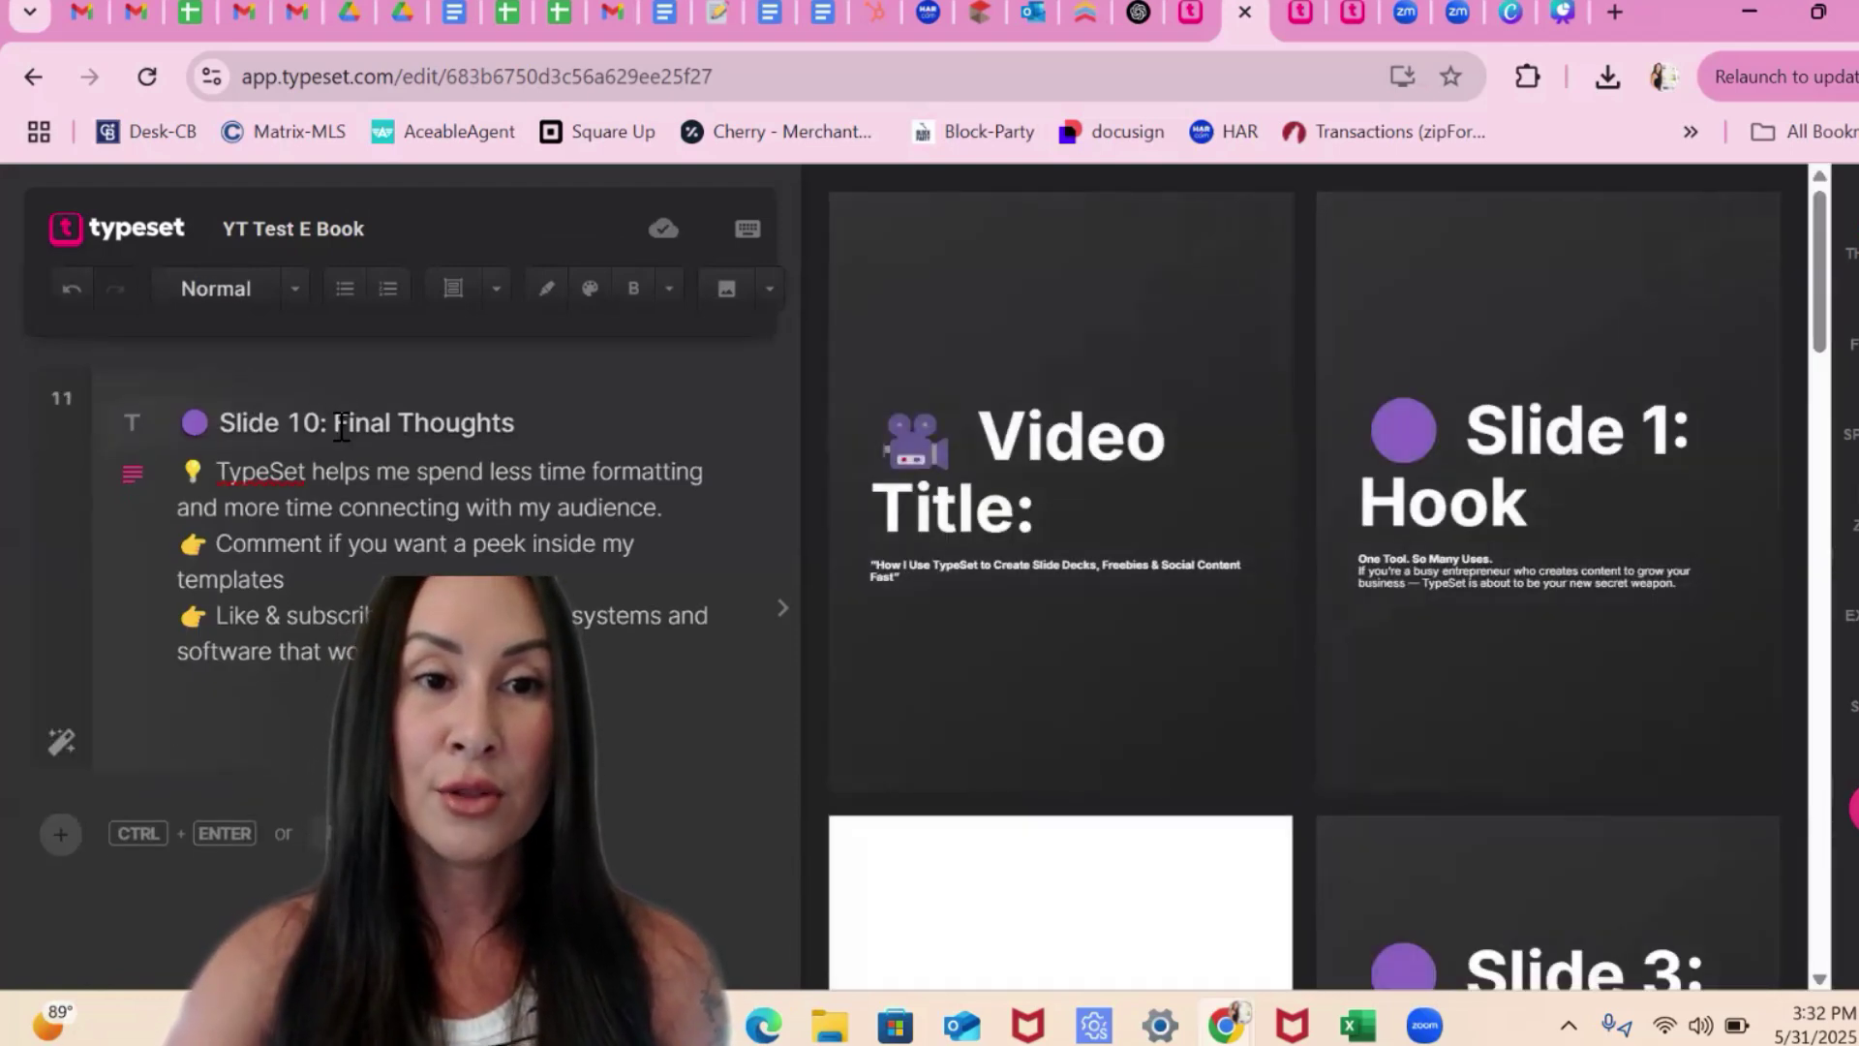
# Delete the 'Slide 10', 'Slide 8', 'Slide 7' and 'Slide 6' prefixes from their headings.
pyautogui.moveTo(341, 426); pyautogui.dragTo(184, 441)
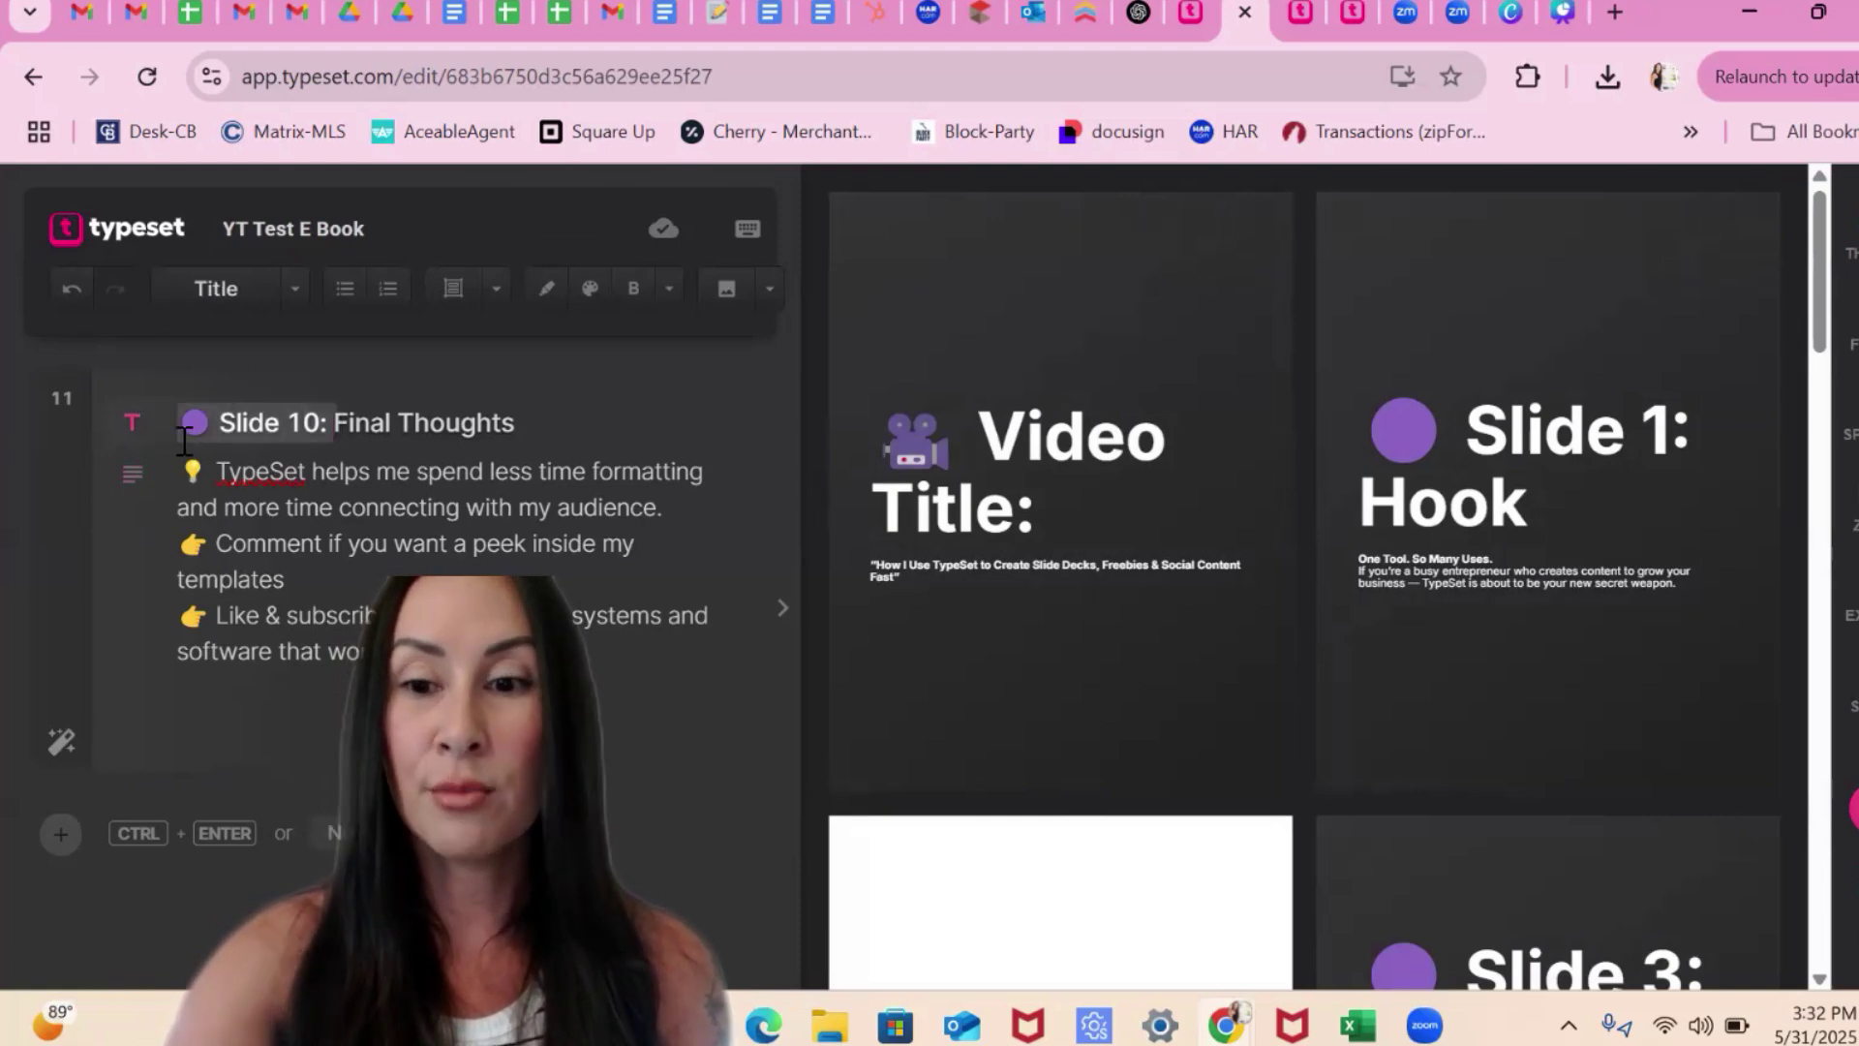
pyautogui.press('BackSpace')
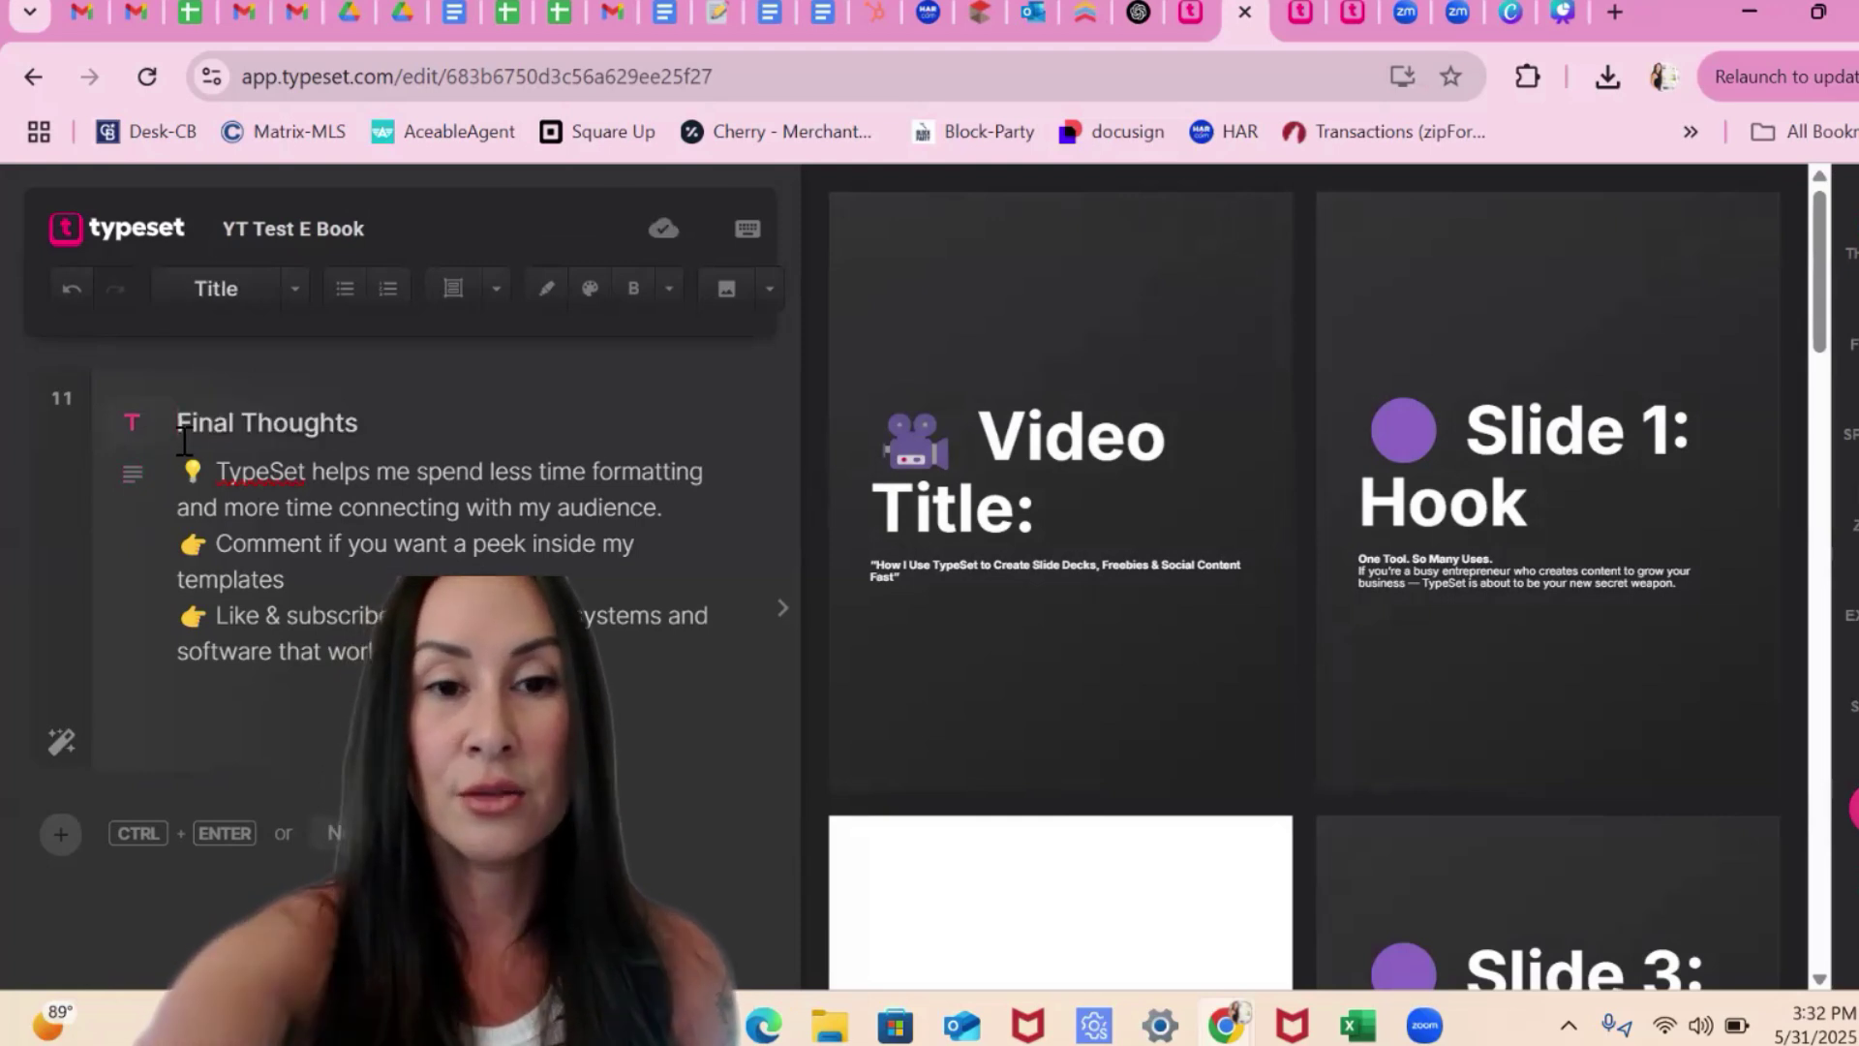
pyautogui.scroll(5, 184, 440)
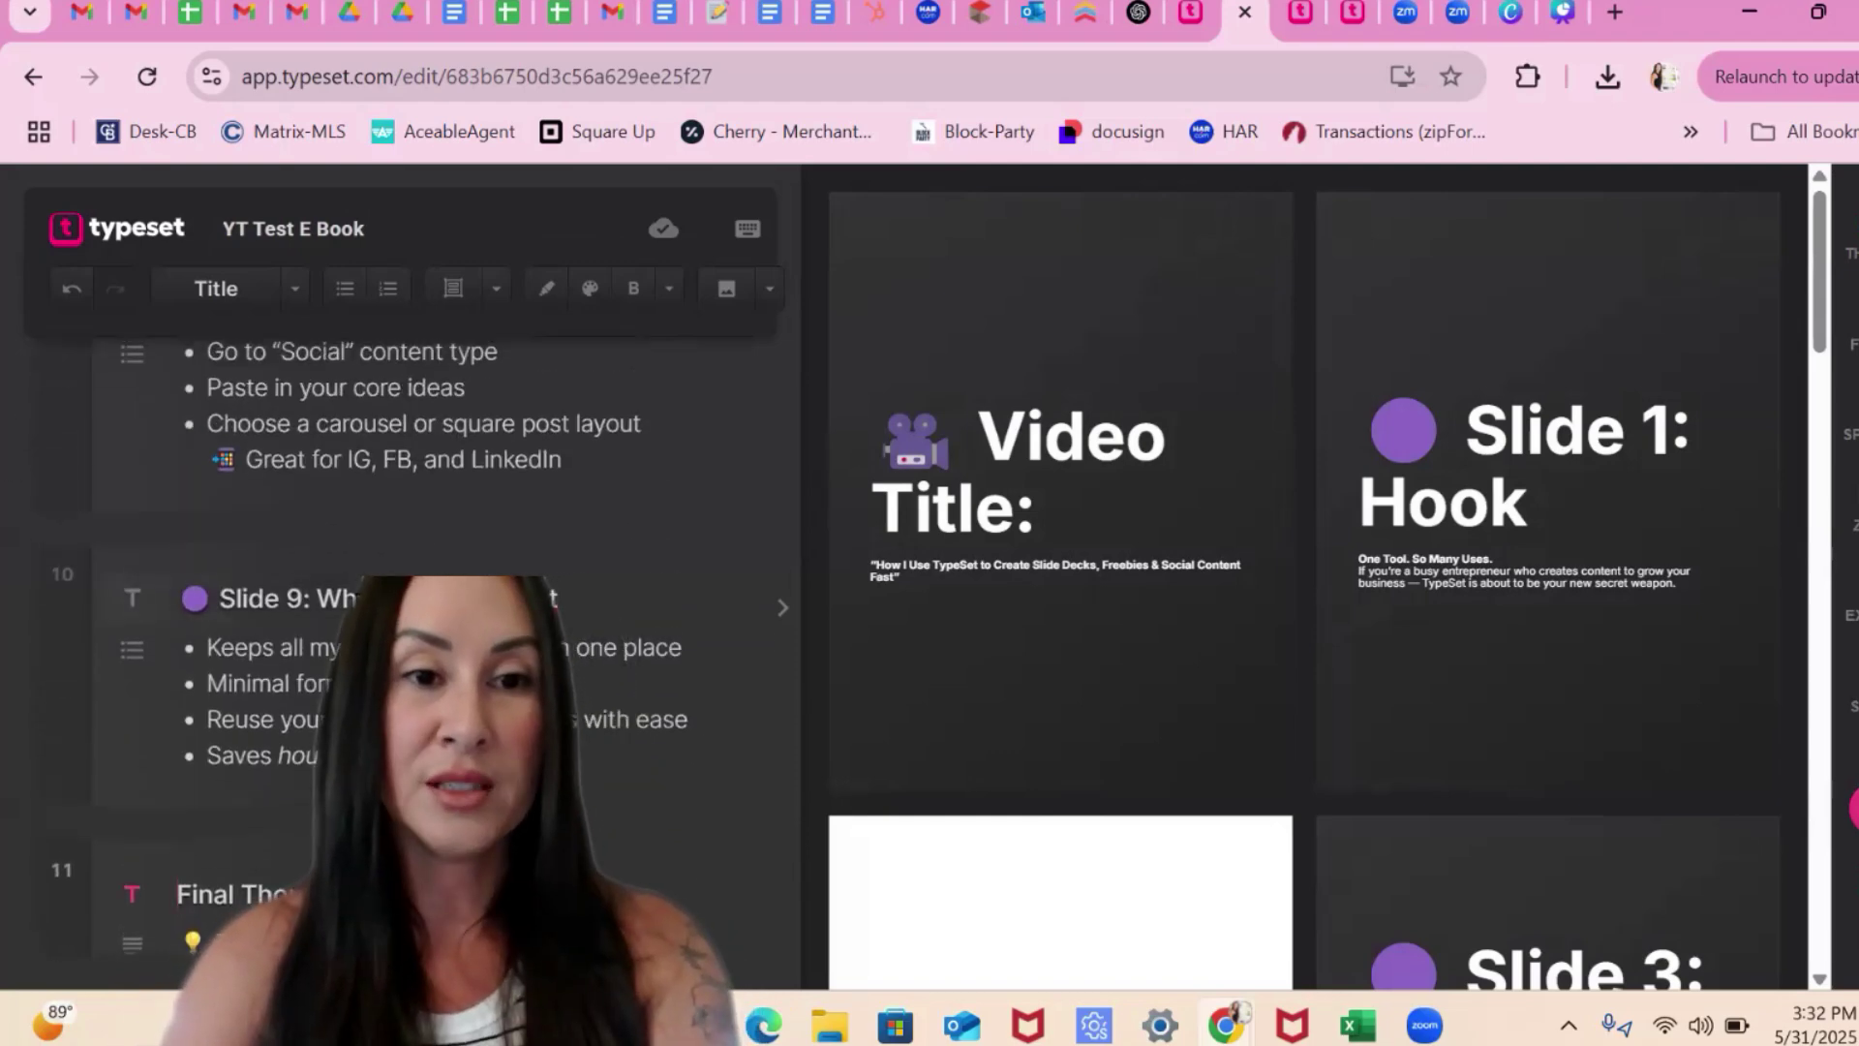
pyautogui.scroll(3, 179, 559)
pyautogui.moveTo(373, 558); pyautogui.dragTo(179, 559)
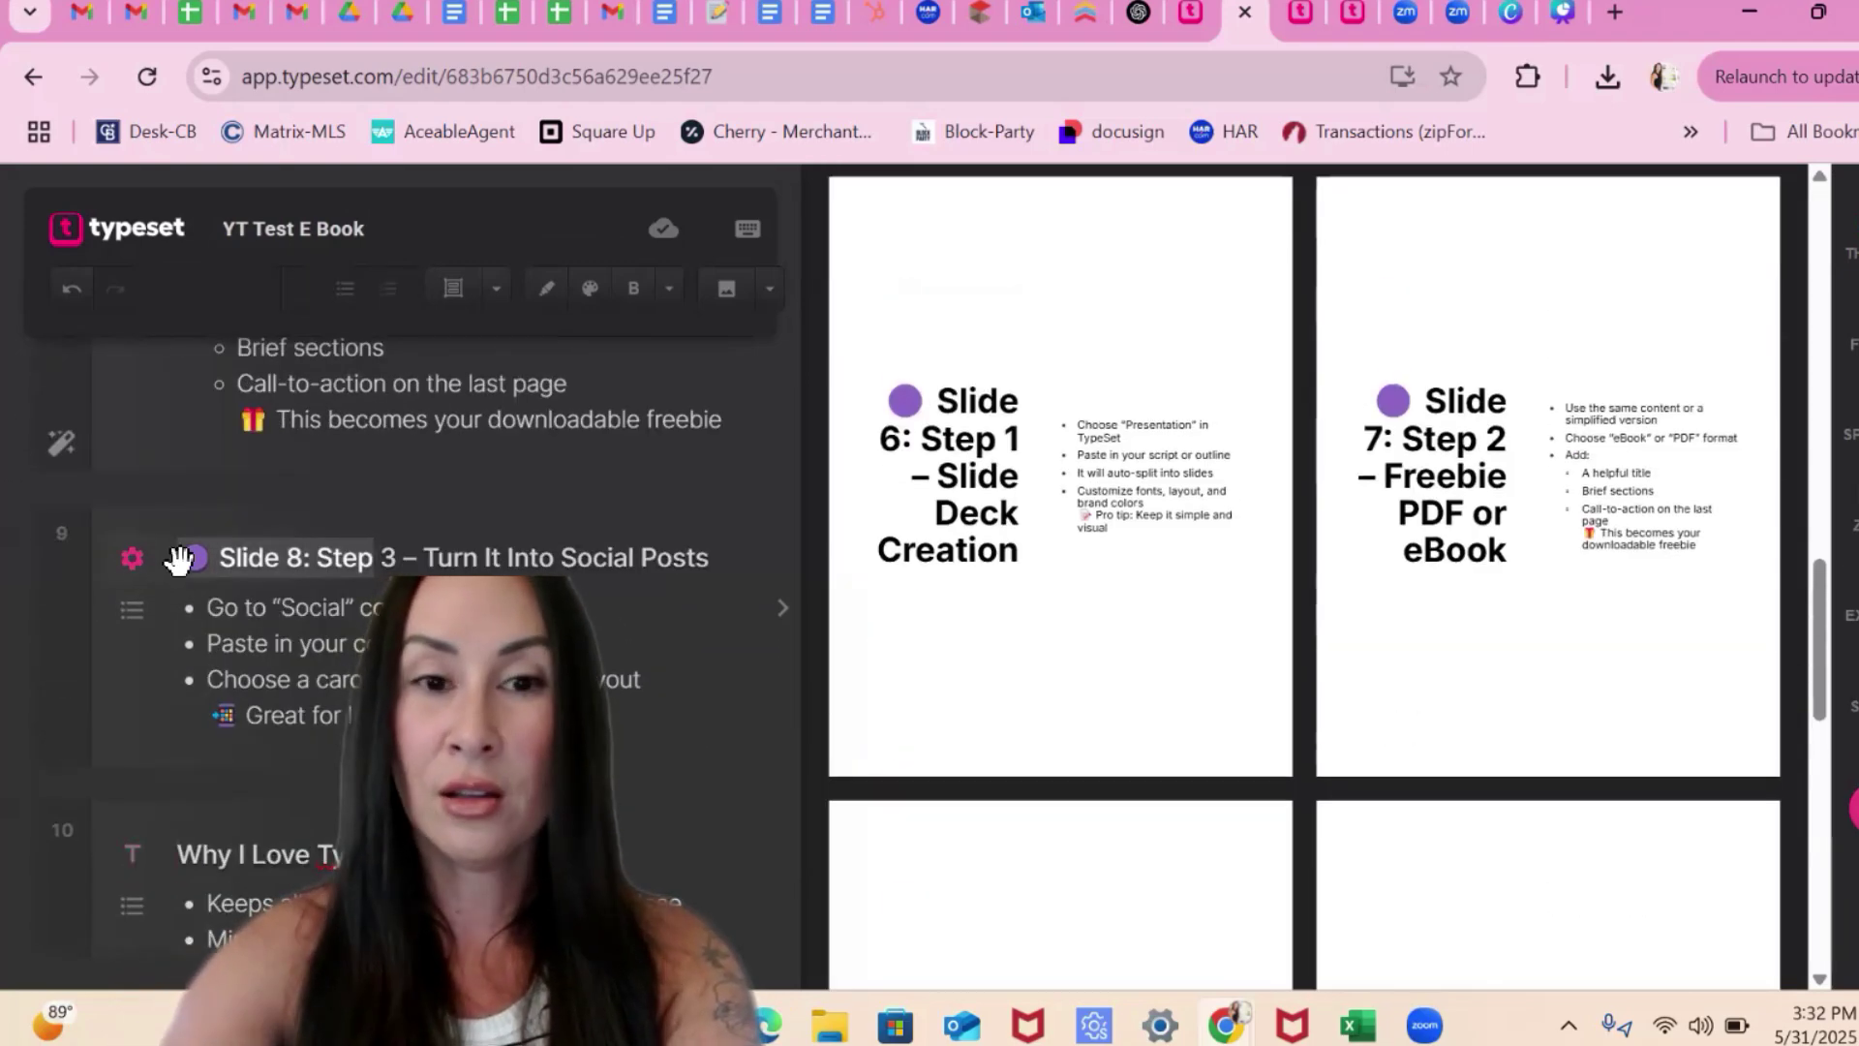
pyautogui.press('BackSpace')
pyautogui.press('BackSpace')
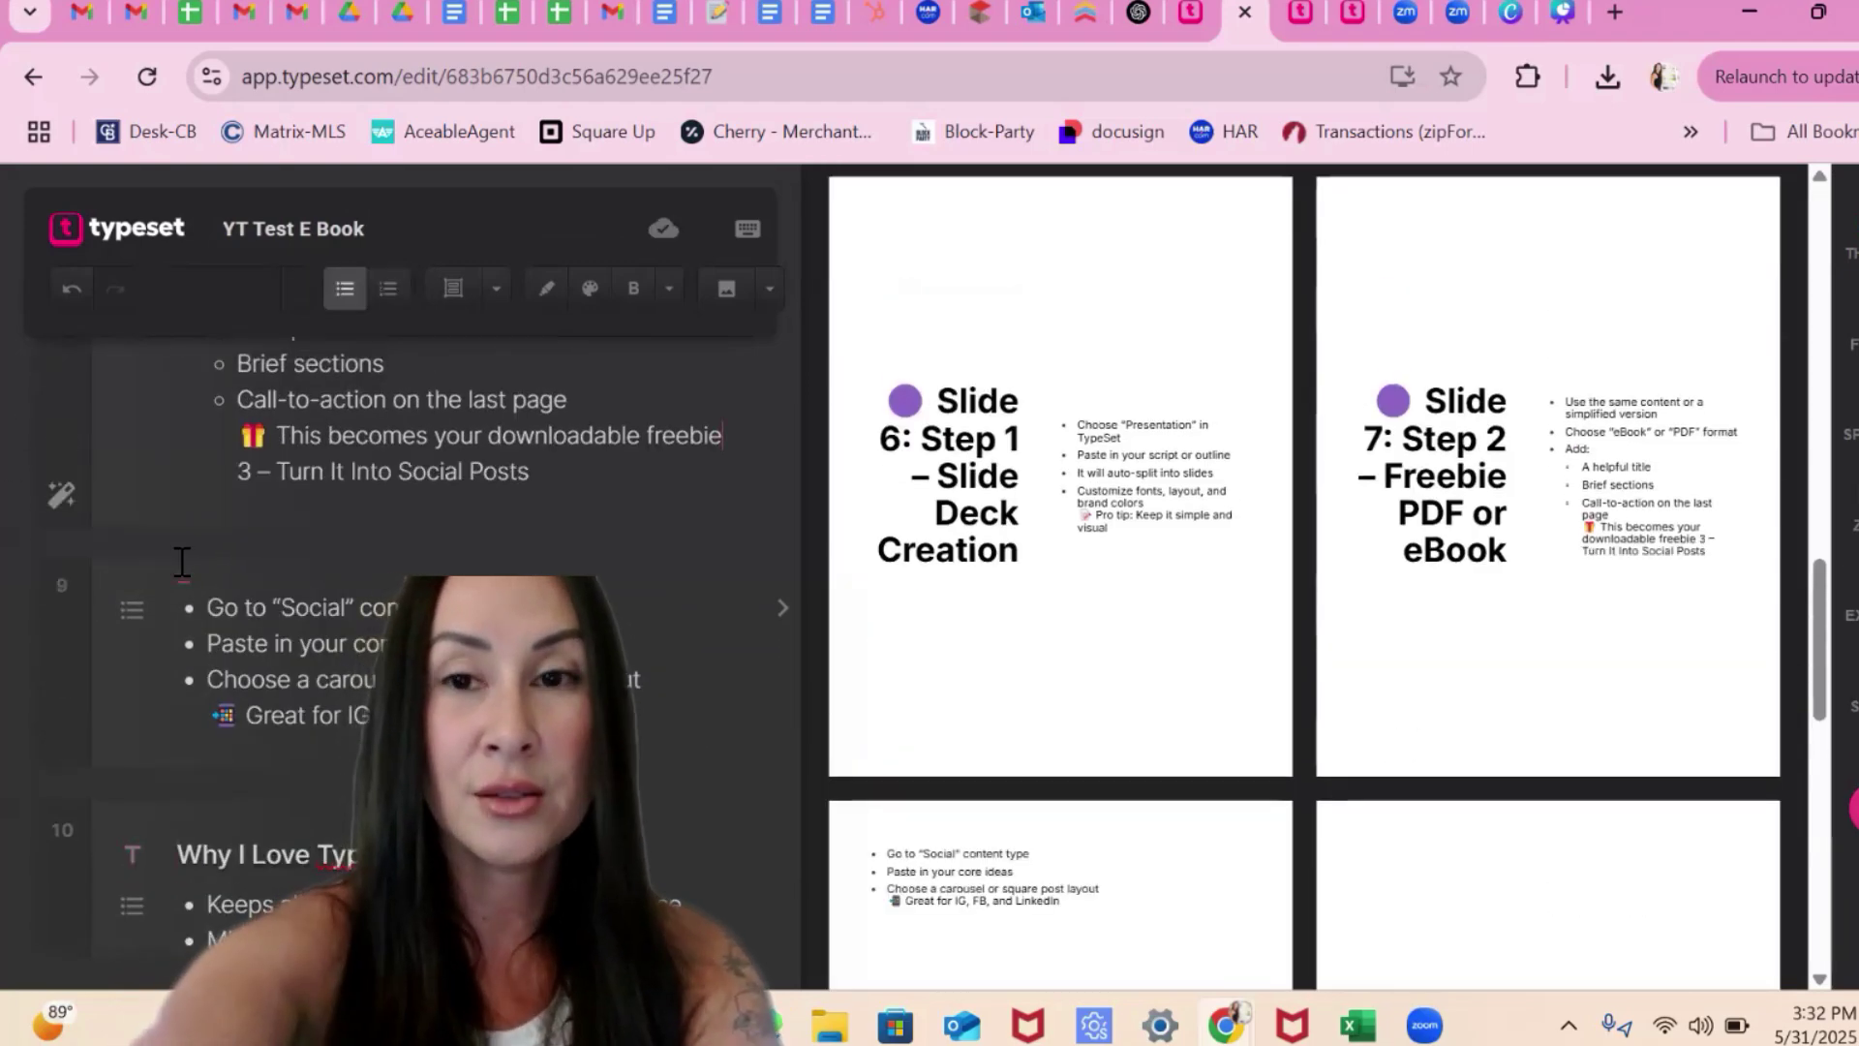
pyautogui.scroll(4, 182, 562)
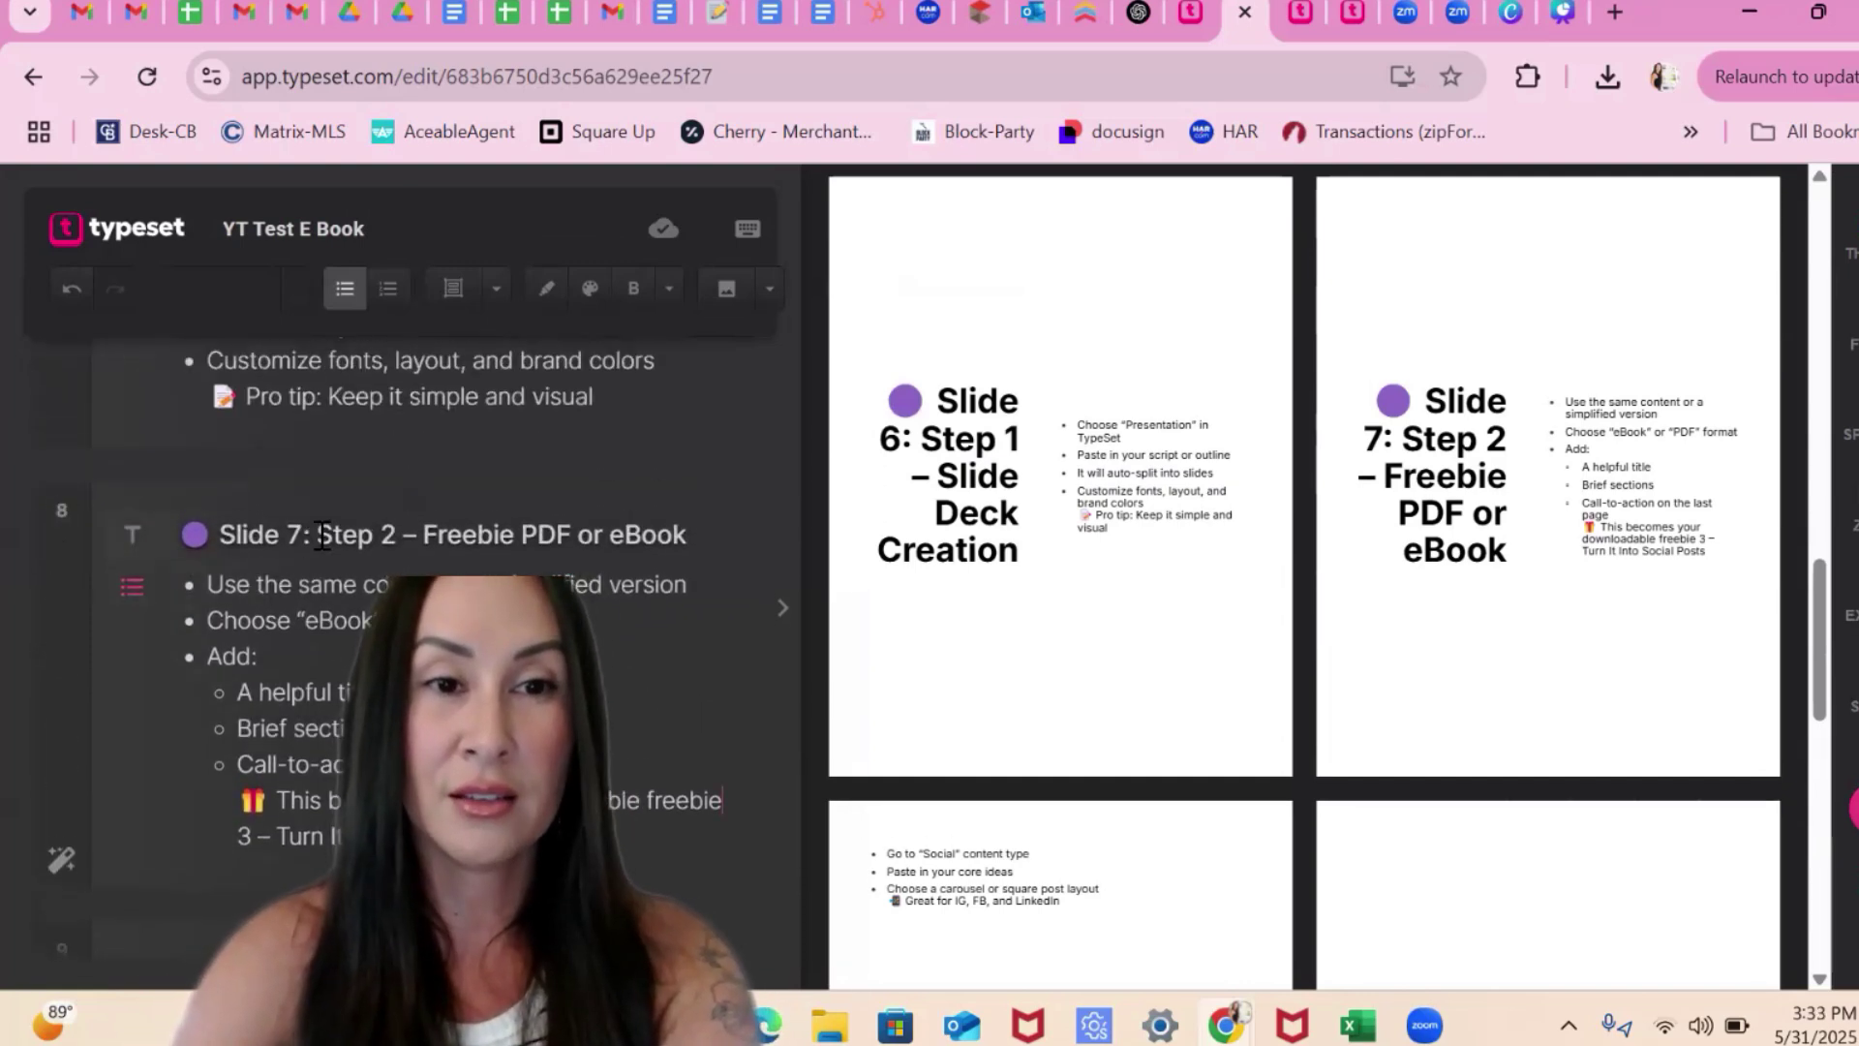
pyautogui.moveTo(323, 534); pyautogui.dragTo(194, 538)
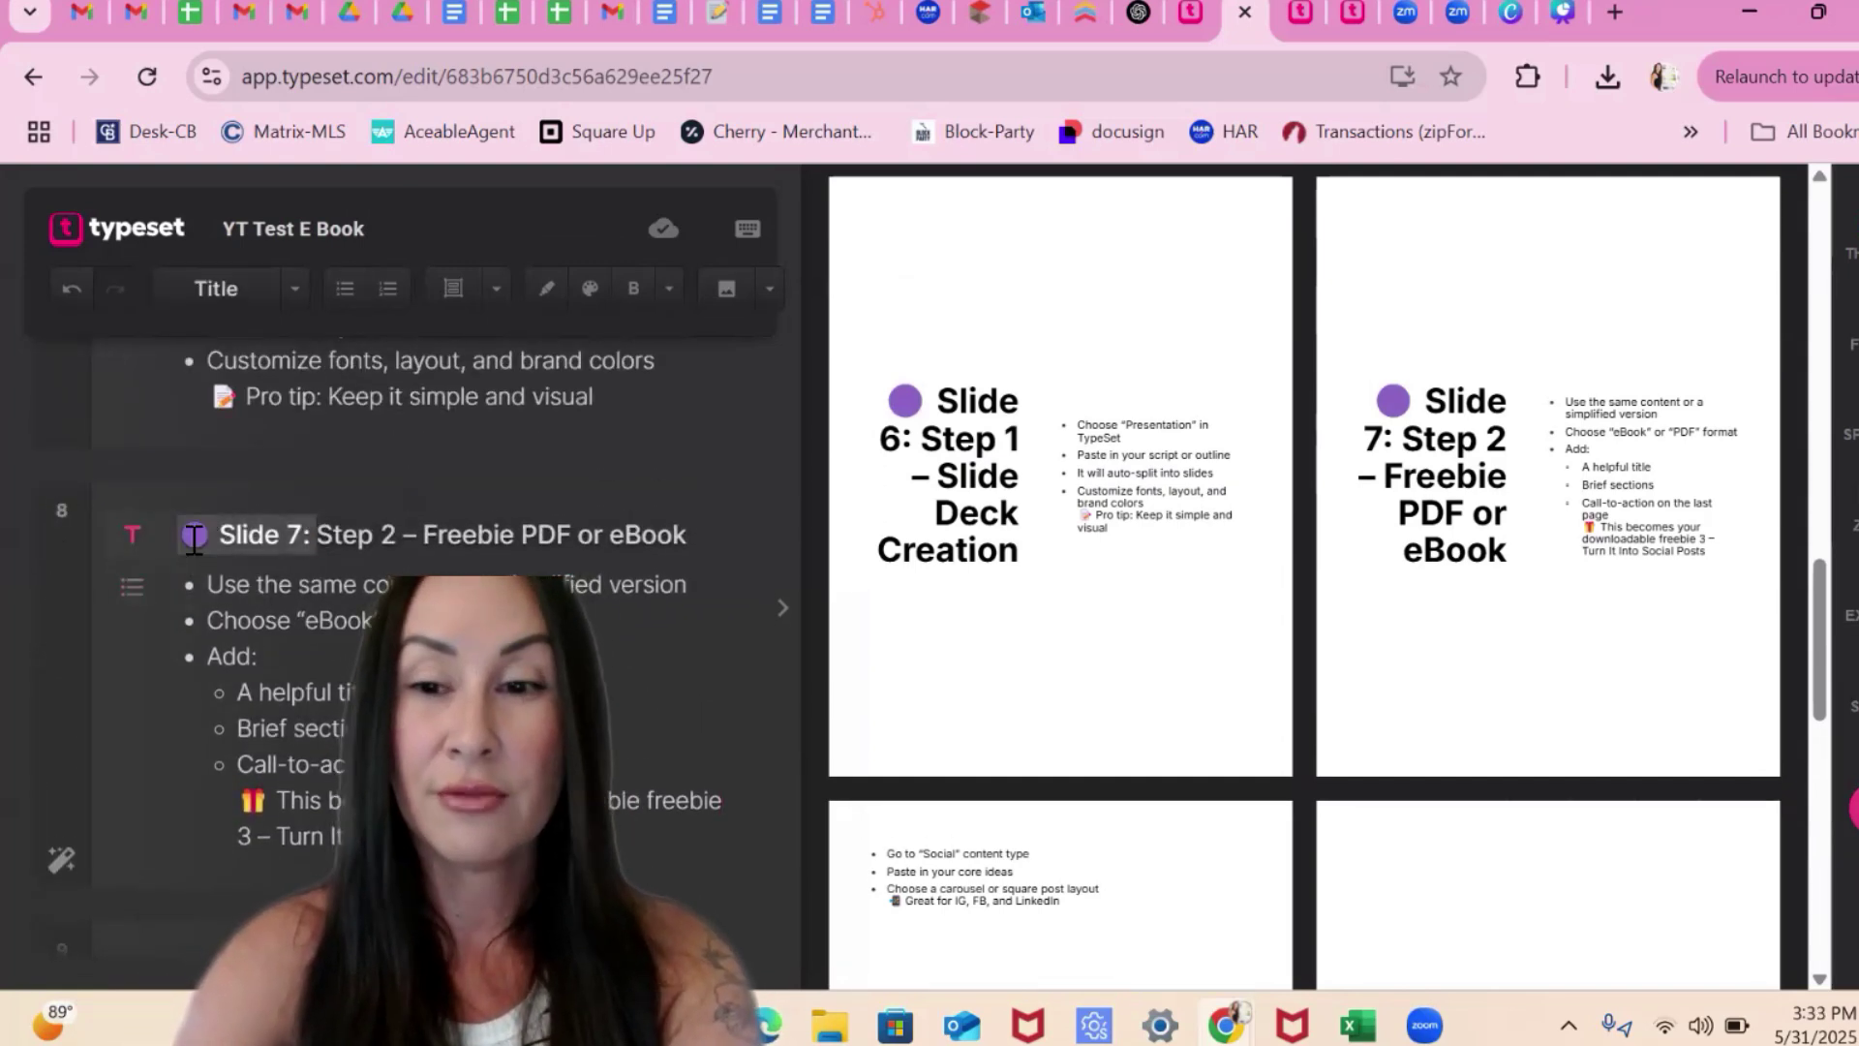
pyautogui.press('BackSpace')
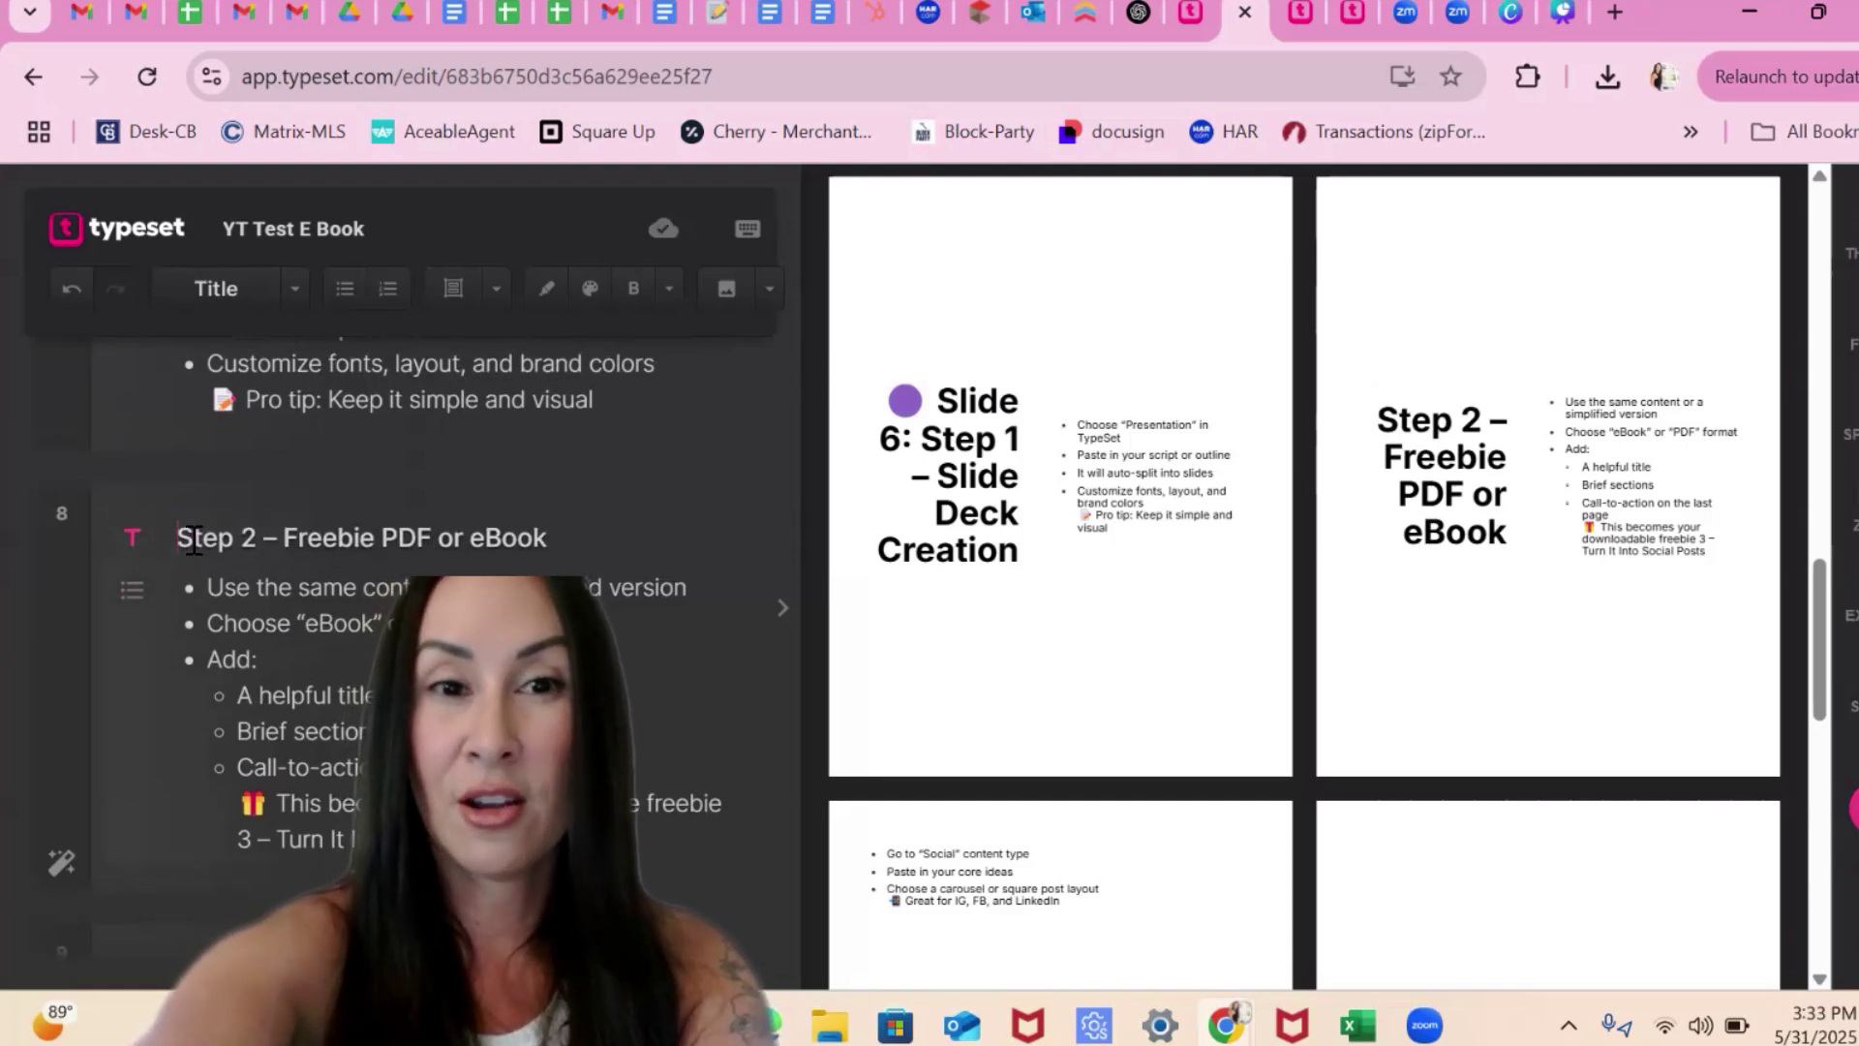
pyautogui.scroll(3, 194, 540)
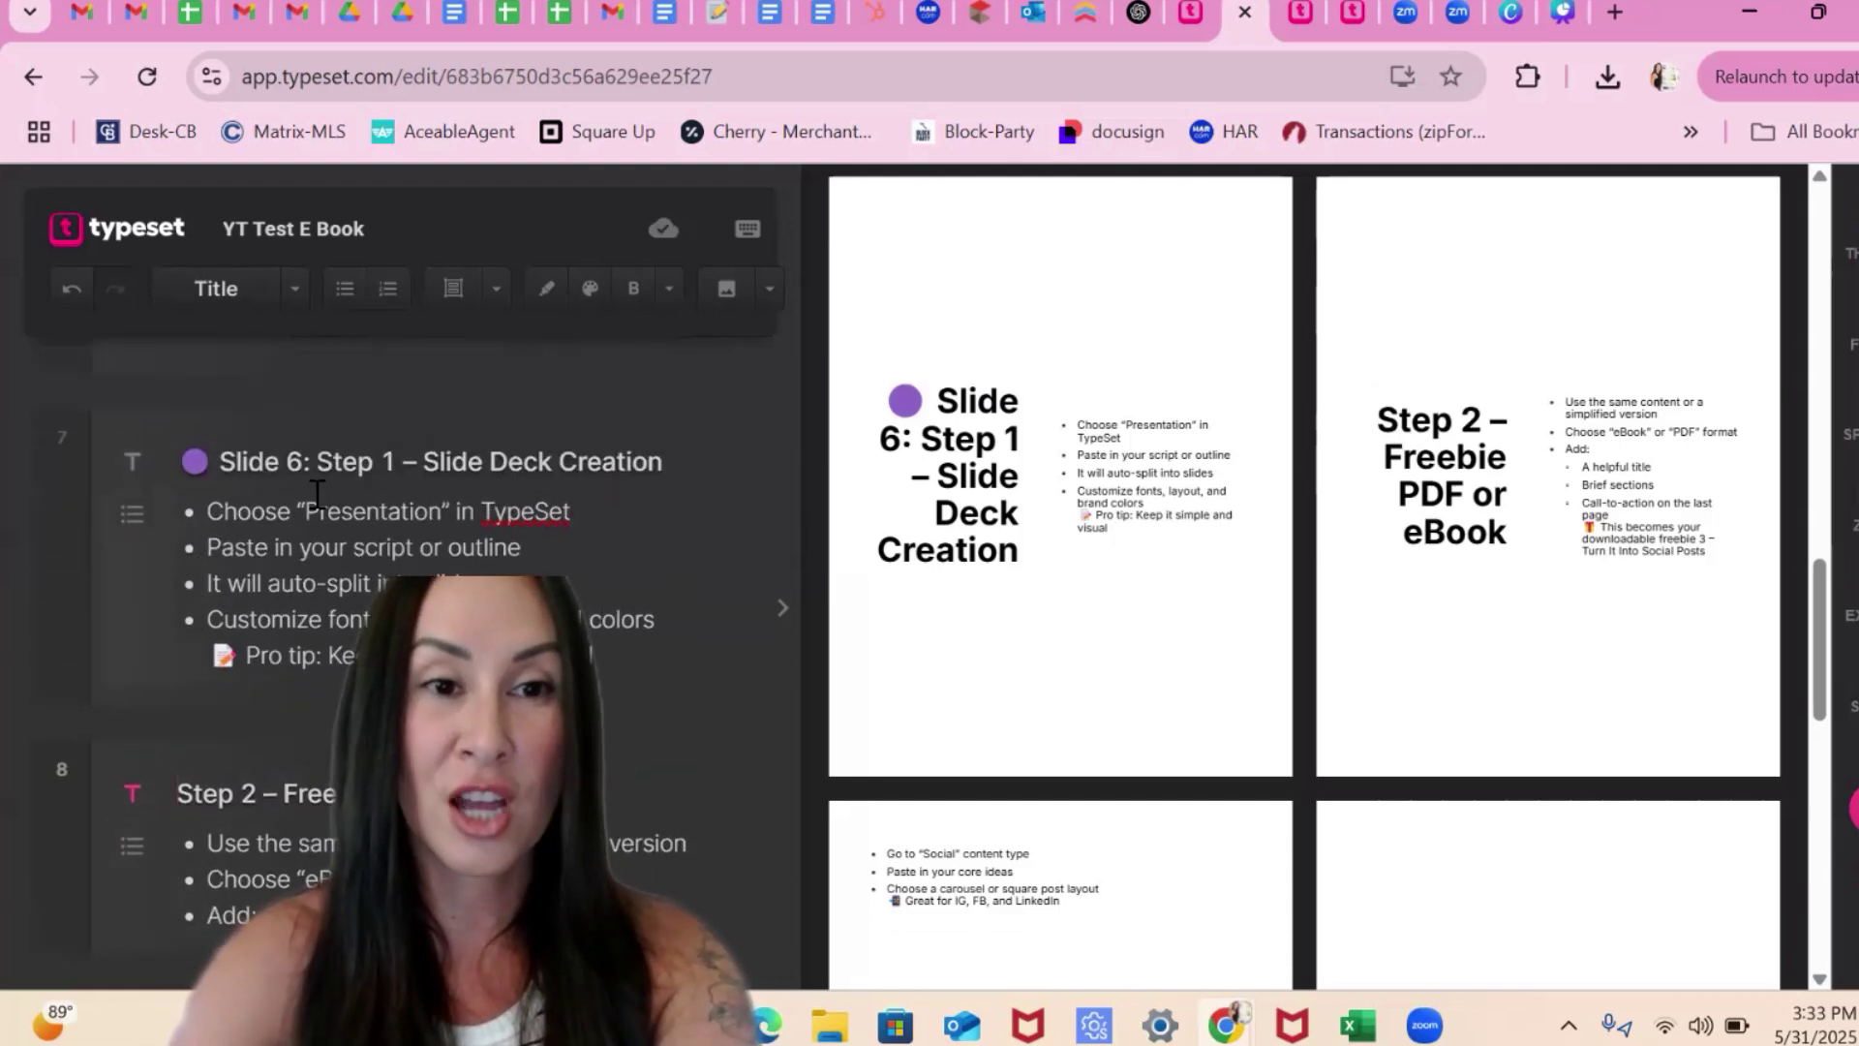
pyautogui.moveTo(321, 473); pyautogui.dragTo(193, 466)
pyautogui.press('BackSpace')
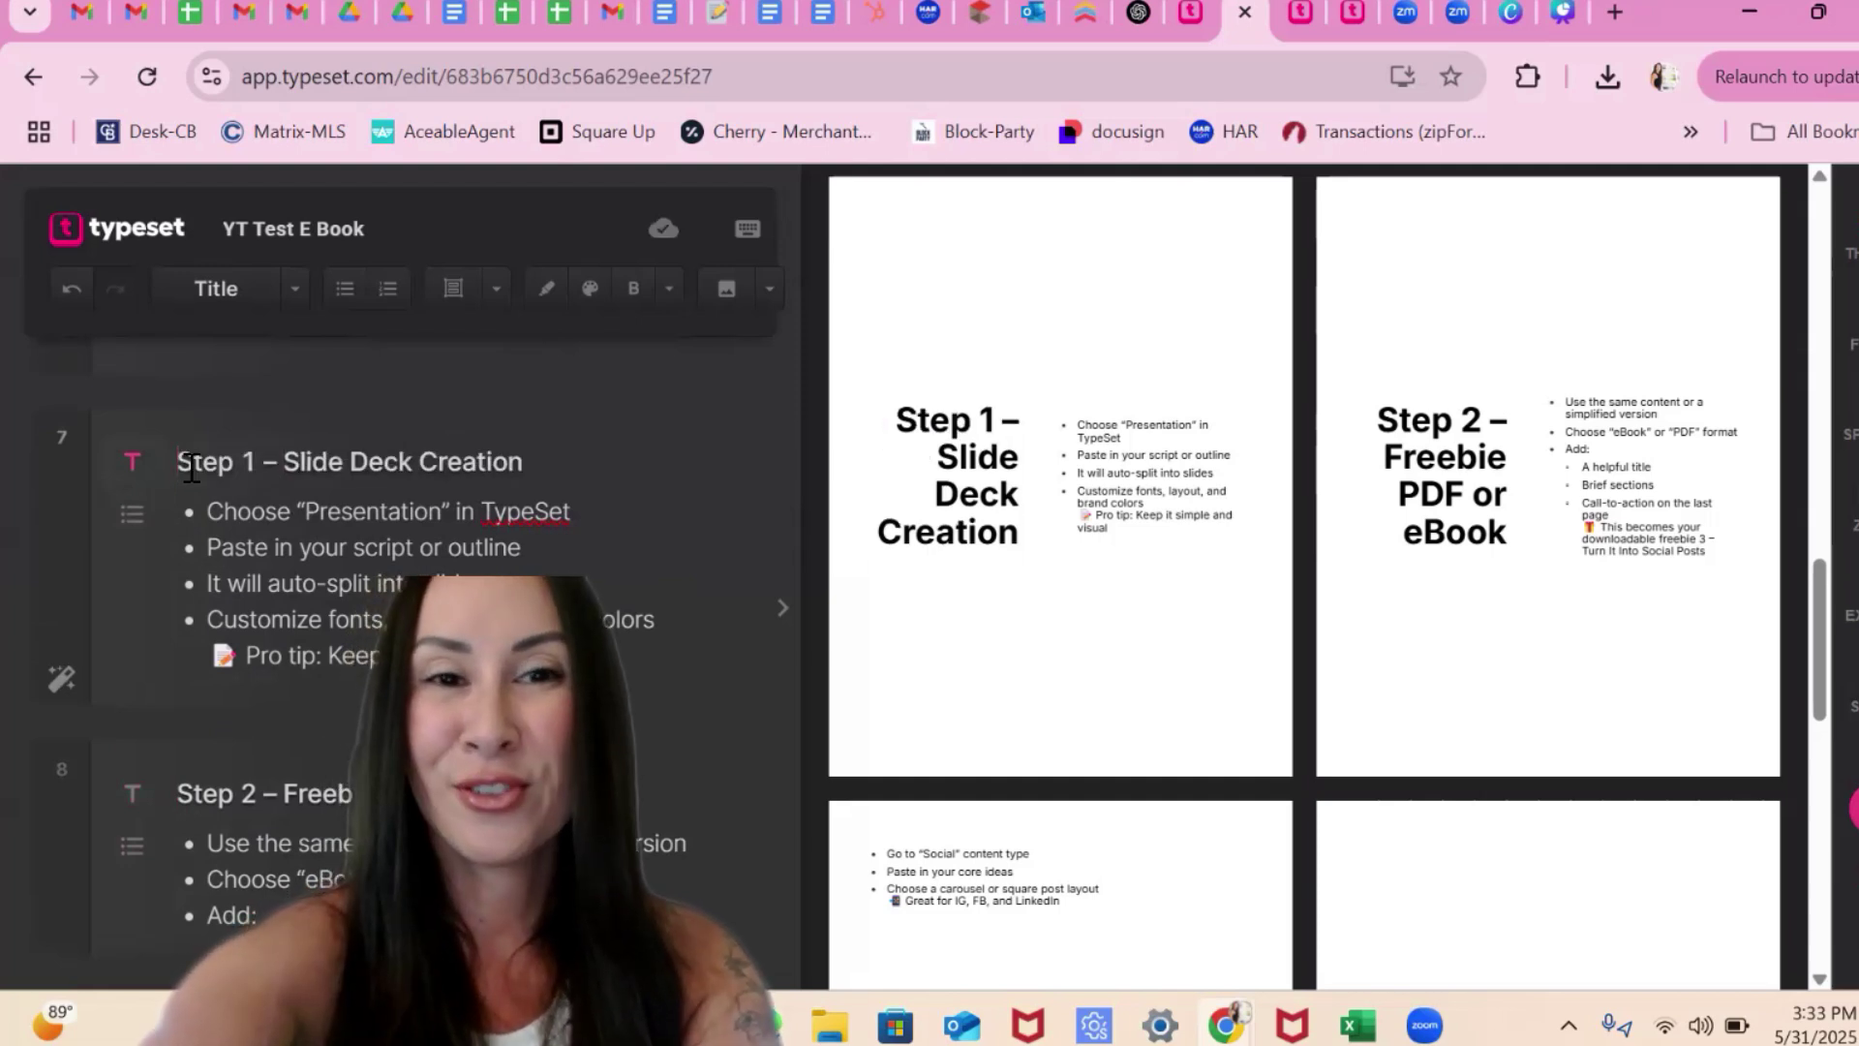
# Delete the 'Slide 5' through 'Slide 2' prefixes and select the 'Slide 1' prefix.
pyautogui.scroll(5, 192, 468)
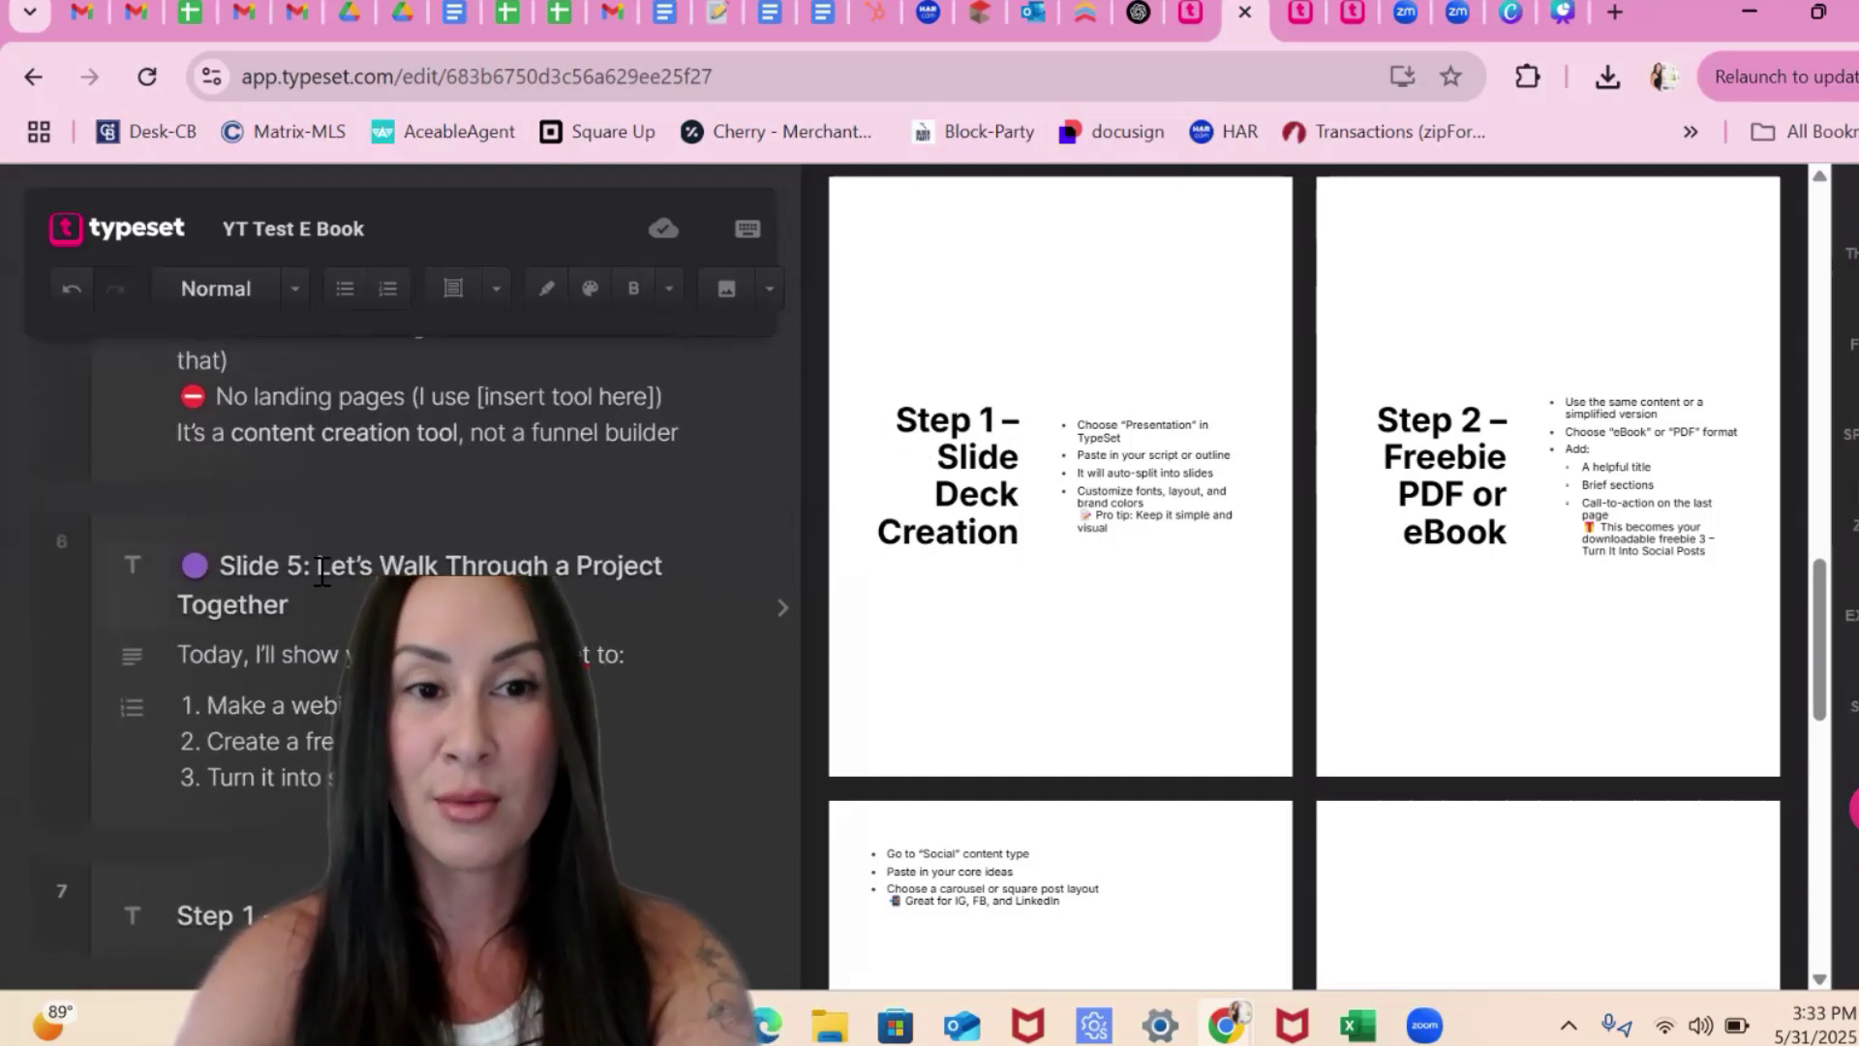
pyautogui.click(194, 564)
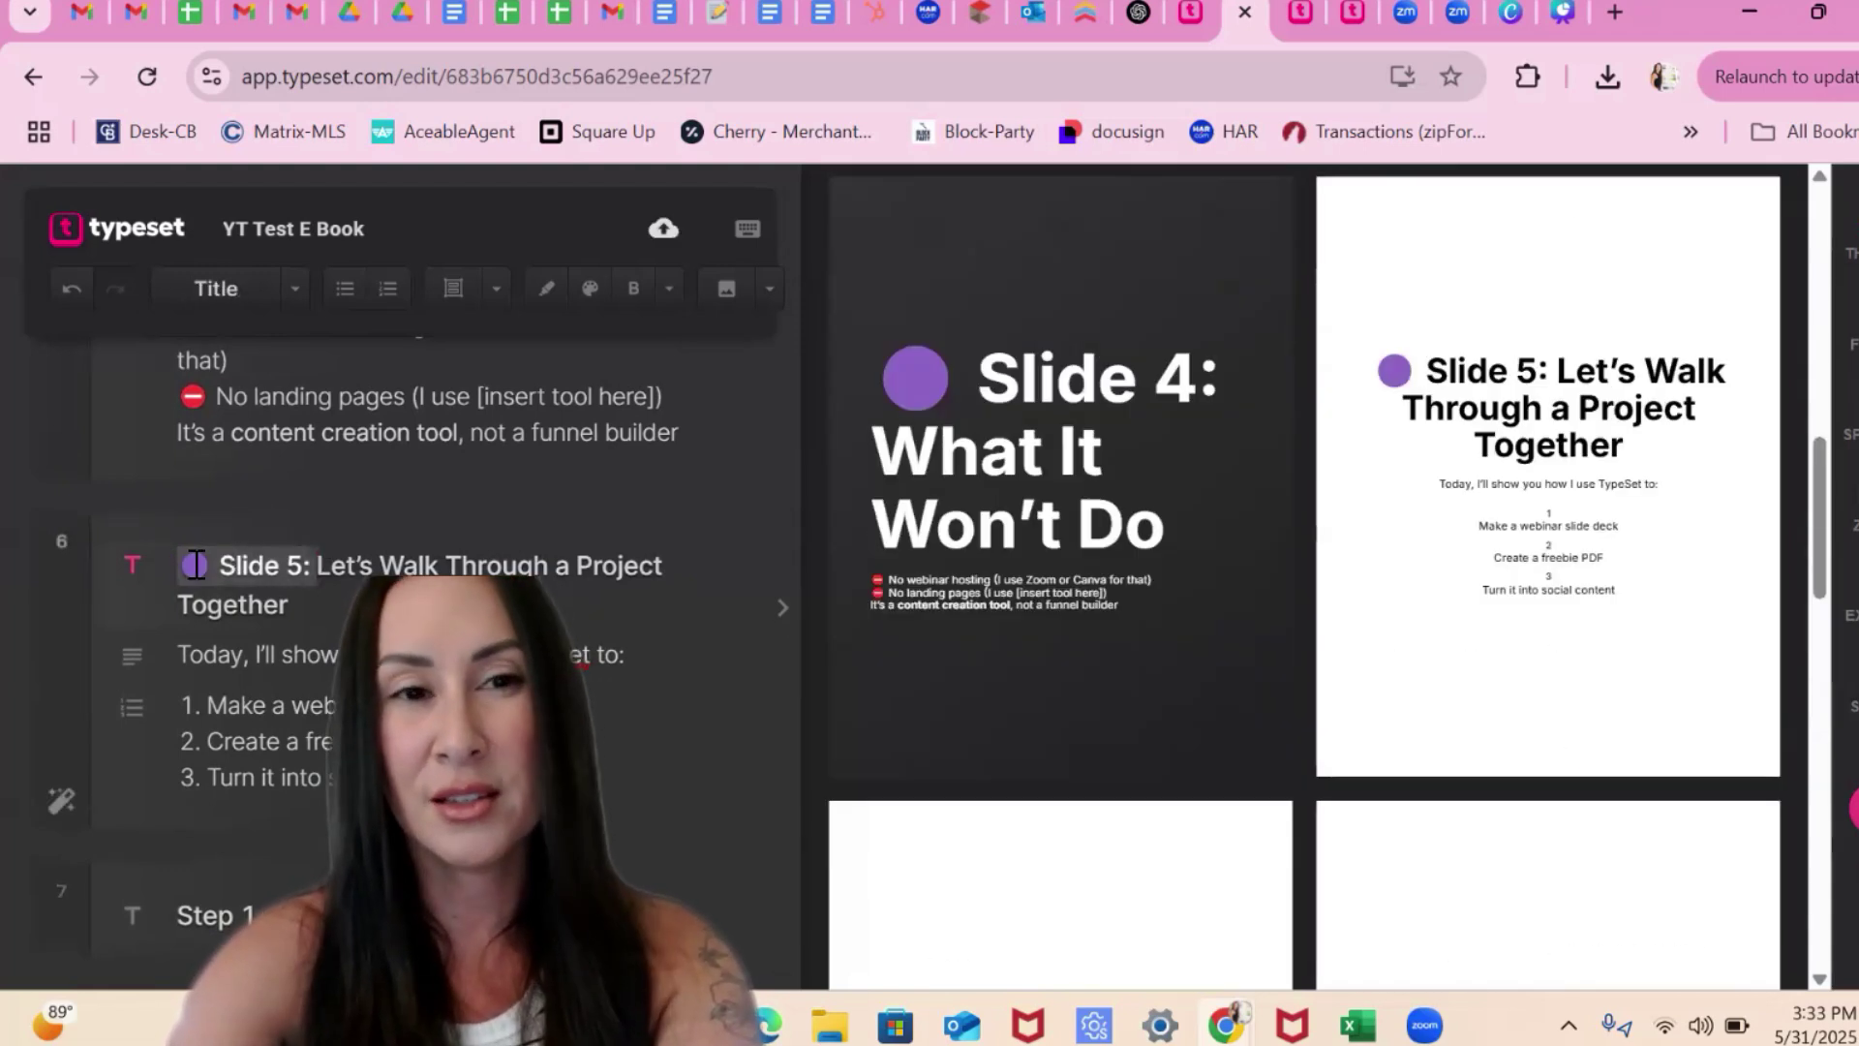
pyautogui.press('BackSpace')
pyautogui.scroll(3, 196, 564)
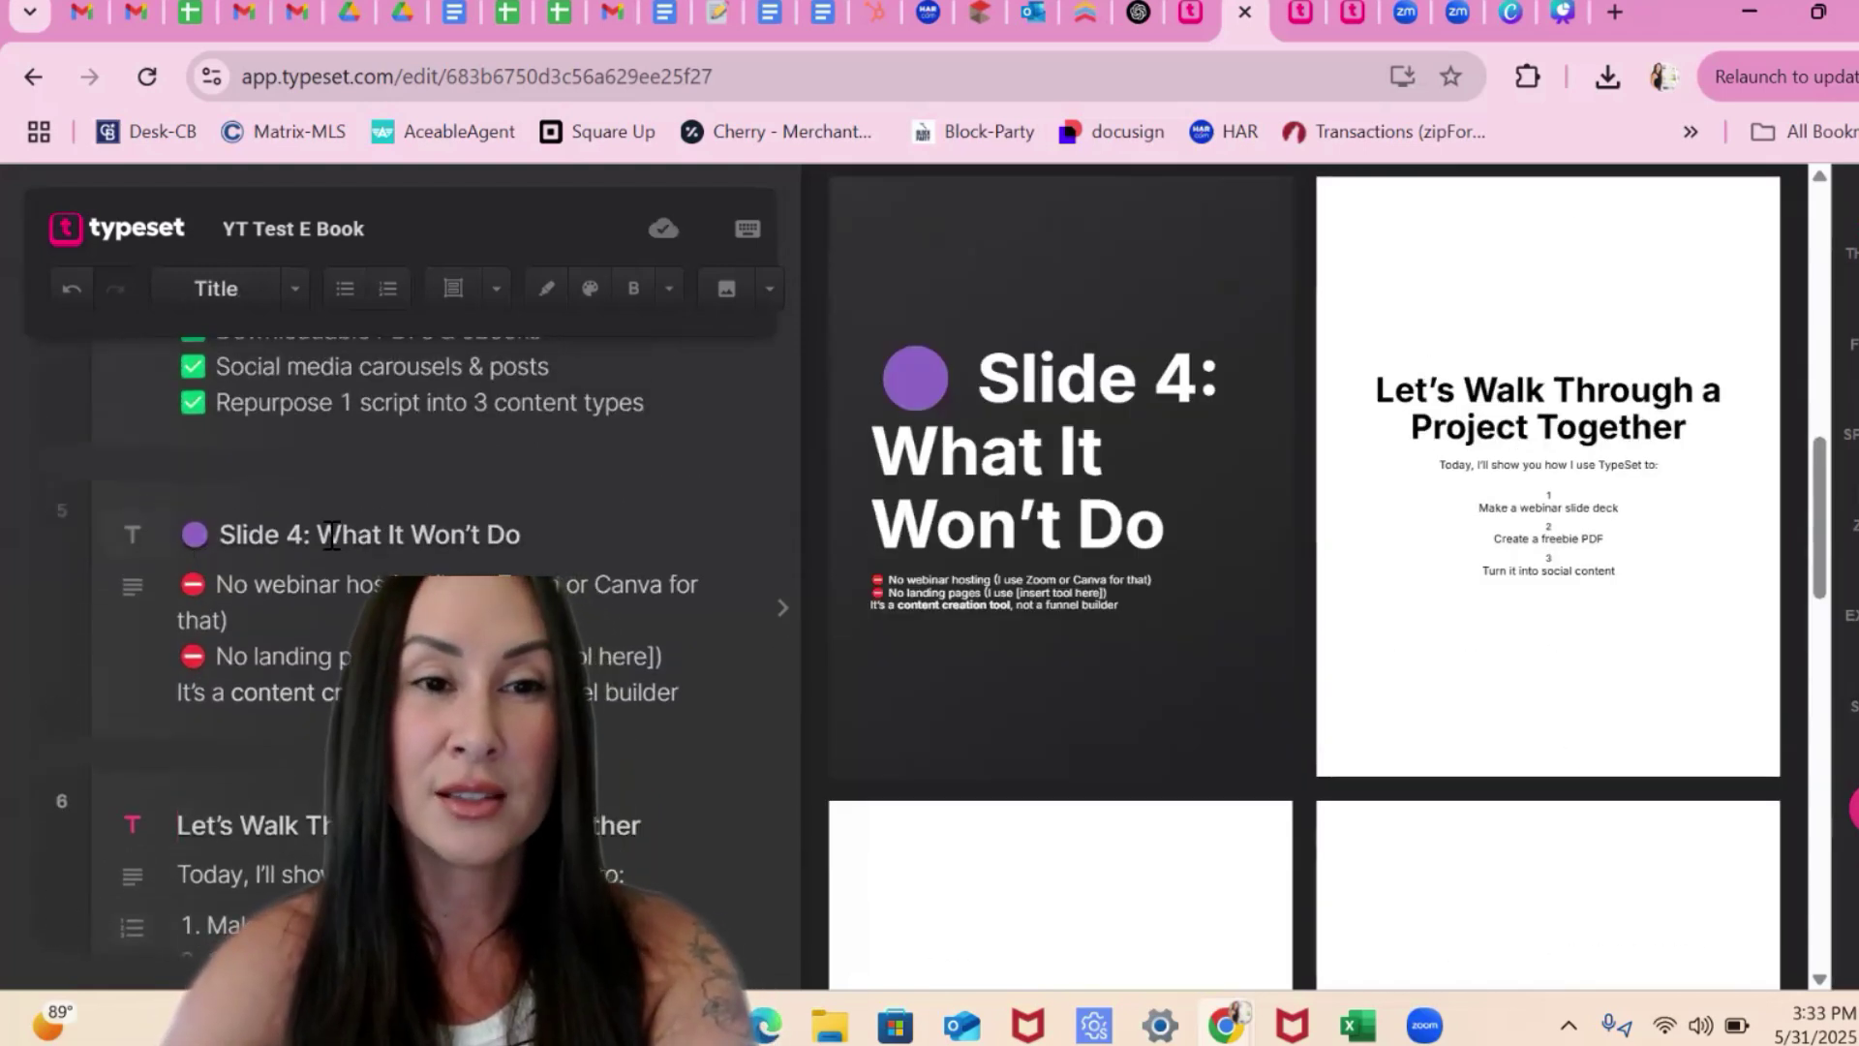
pyautogui.moveTo(324, 530); pyautogui.dragTo(190, 544)
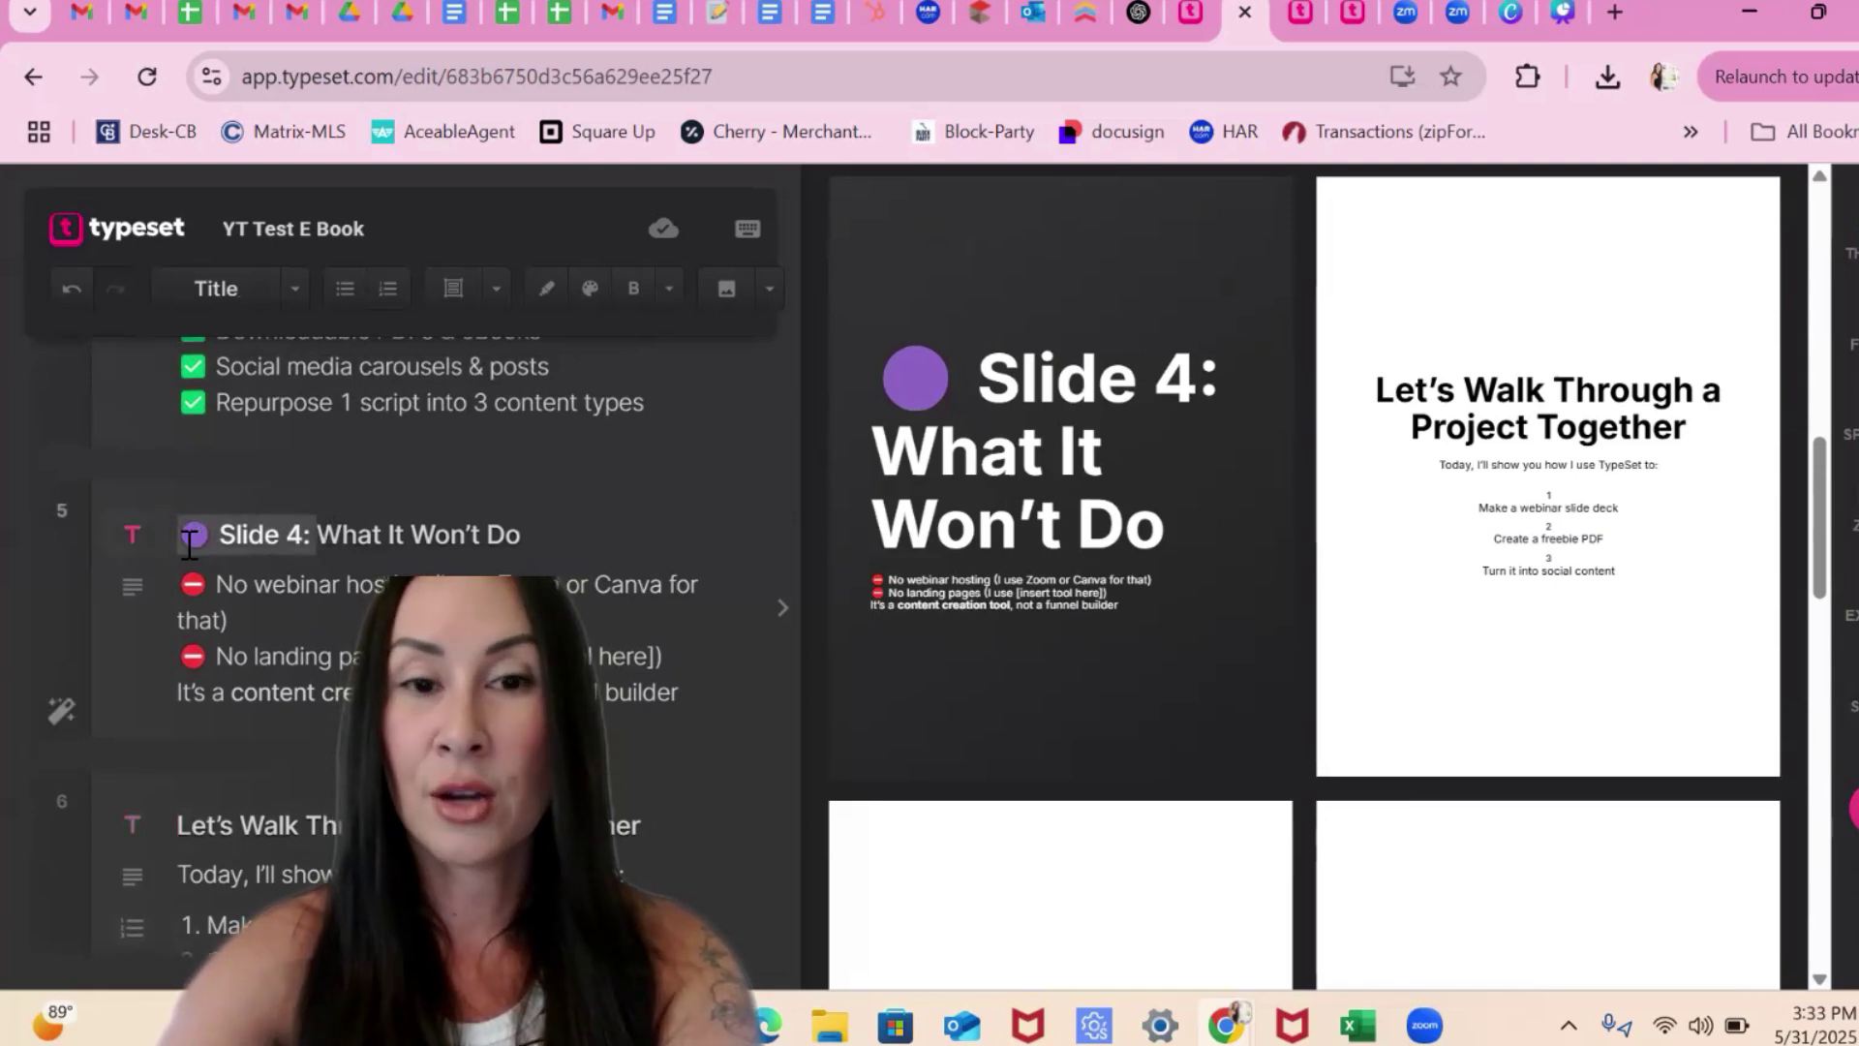
pyautogui.press('BackSpace')
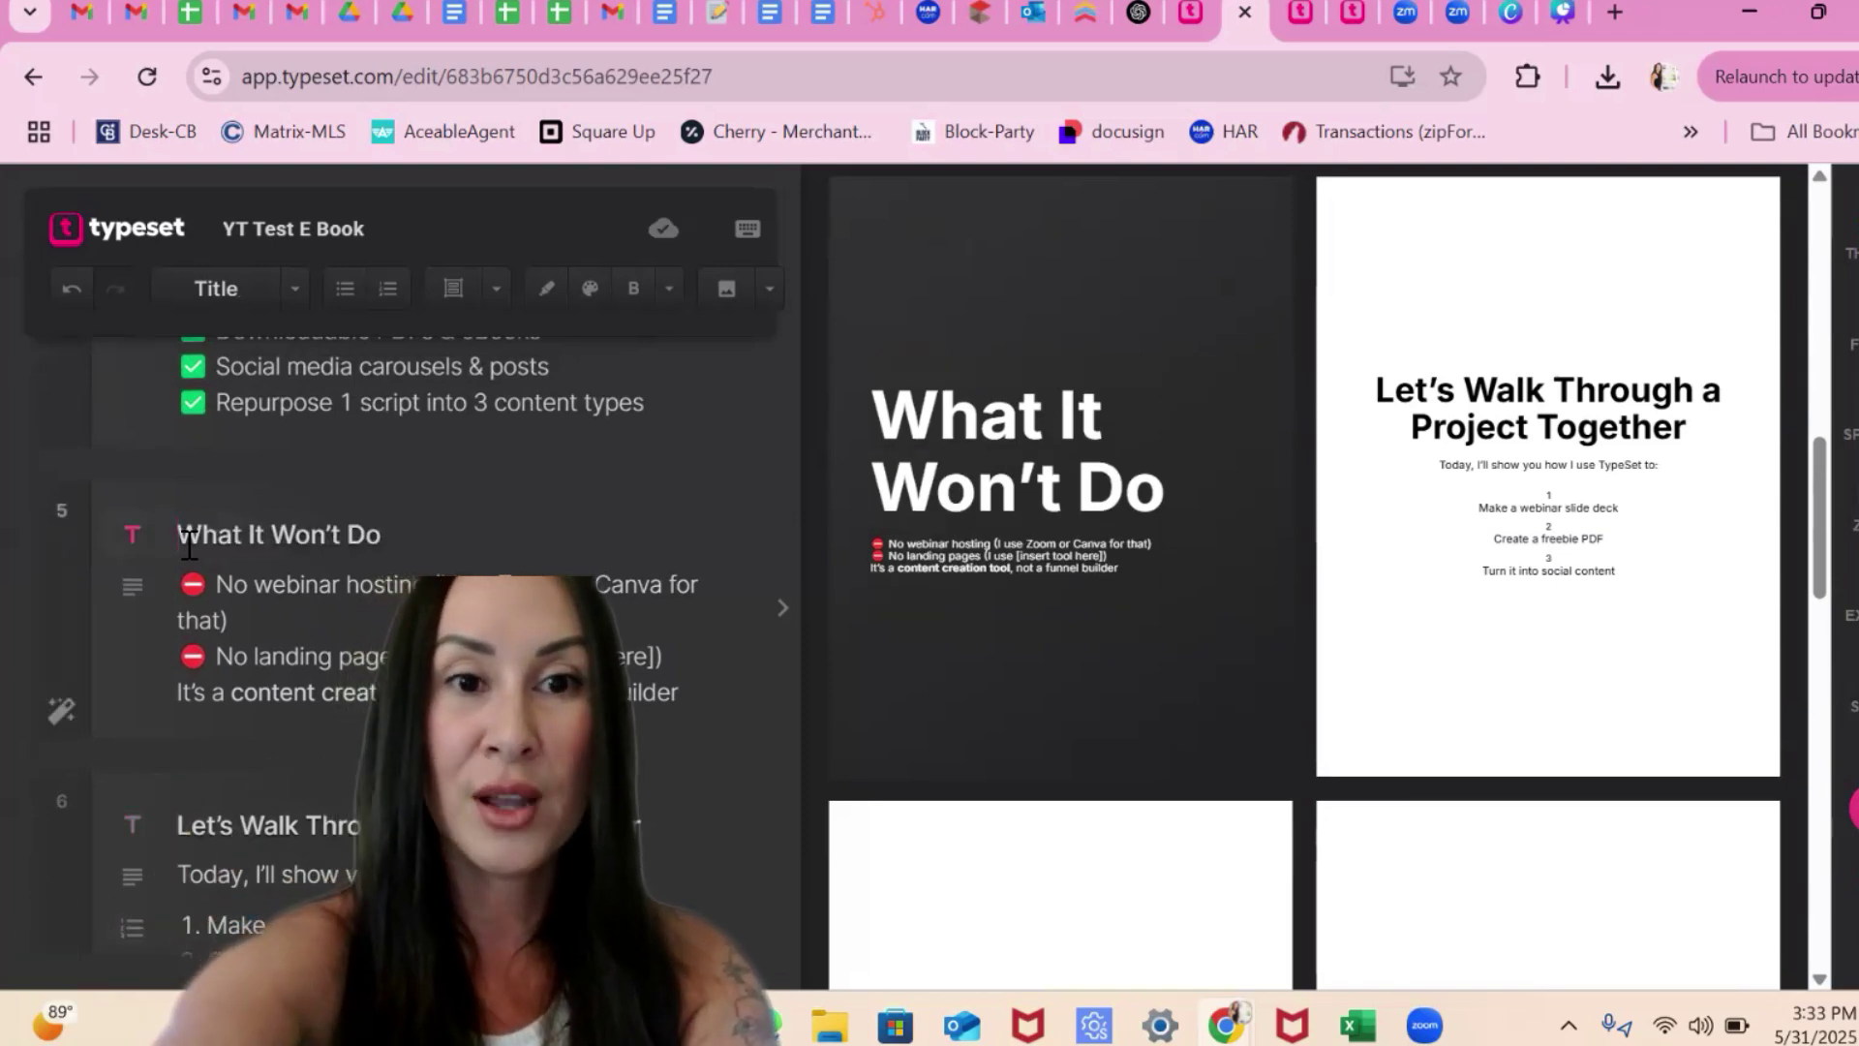
pyautogui.scroll(3, 189, 546)
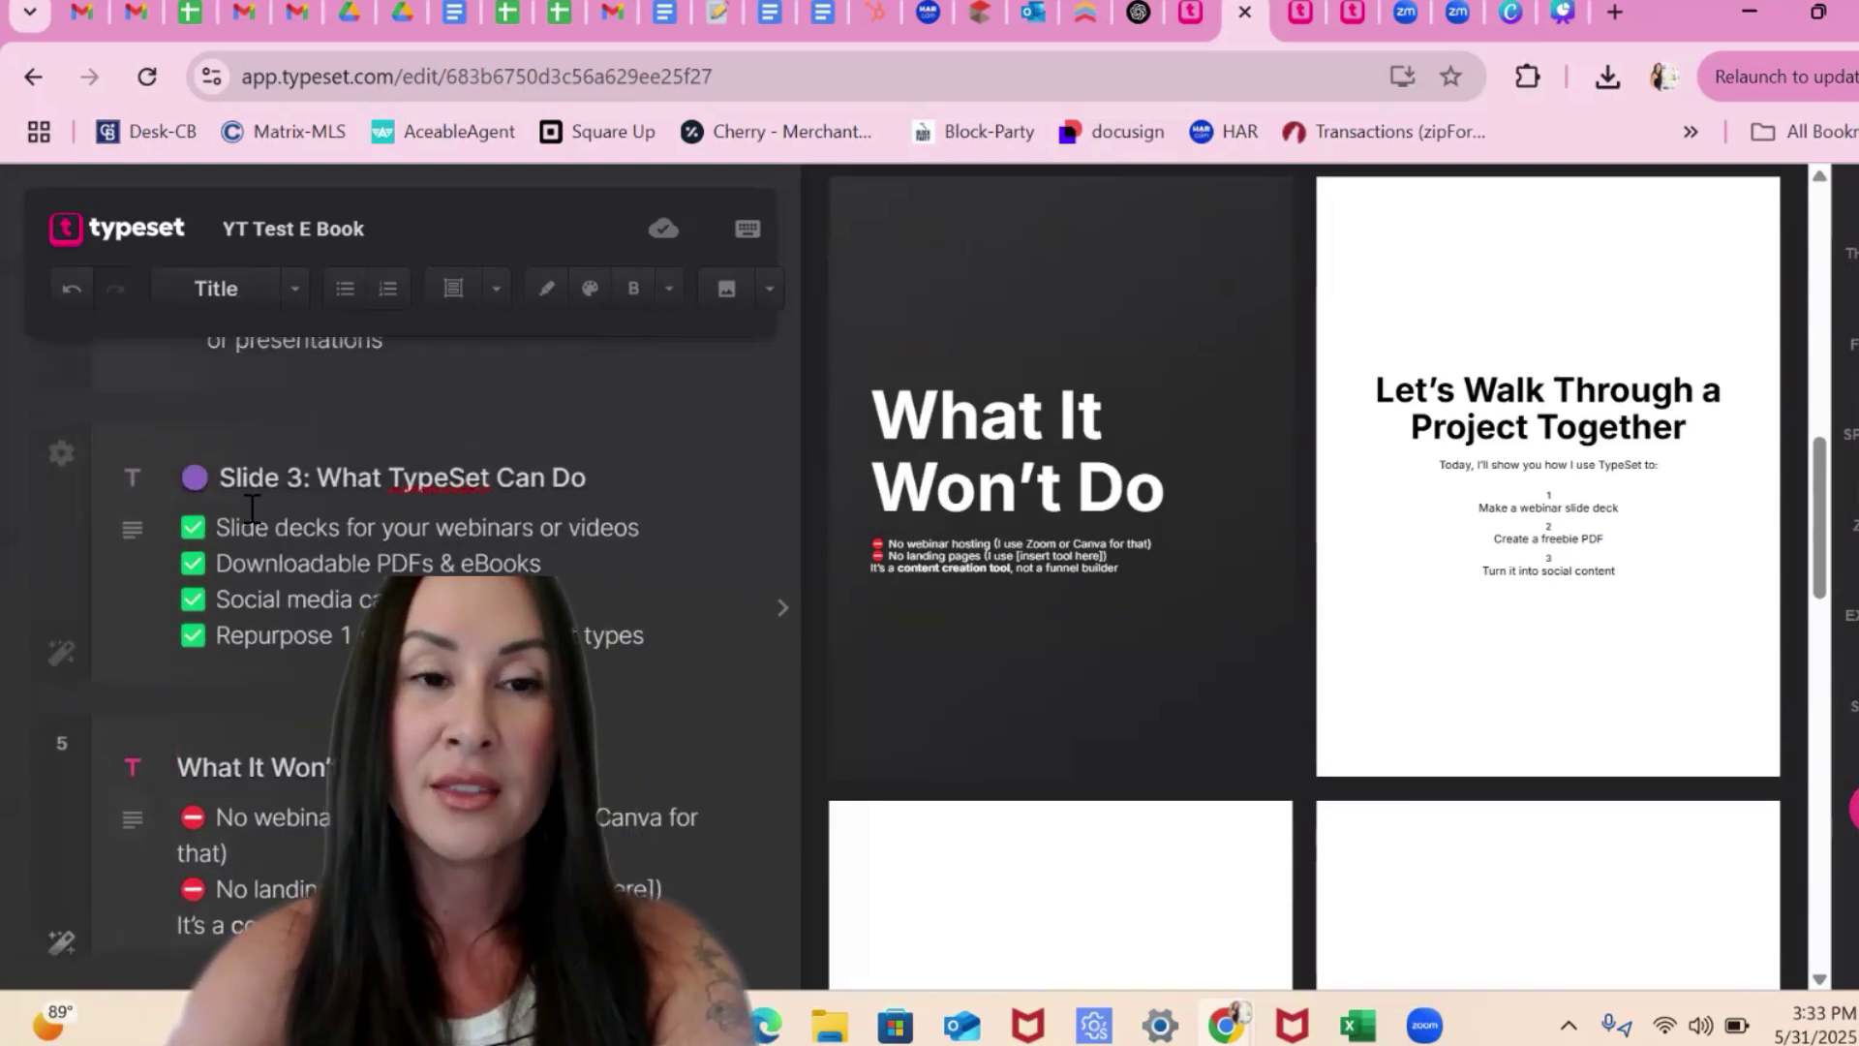
pyautogui.moveTo(323, 481); pyautogui.dragTo(180, 479)
pyautogui.press('BackSpace')
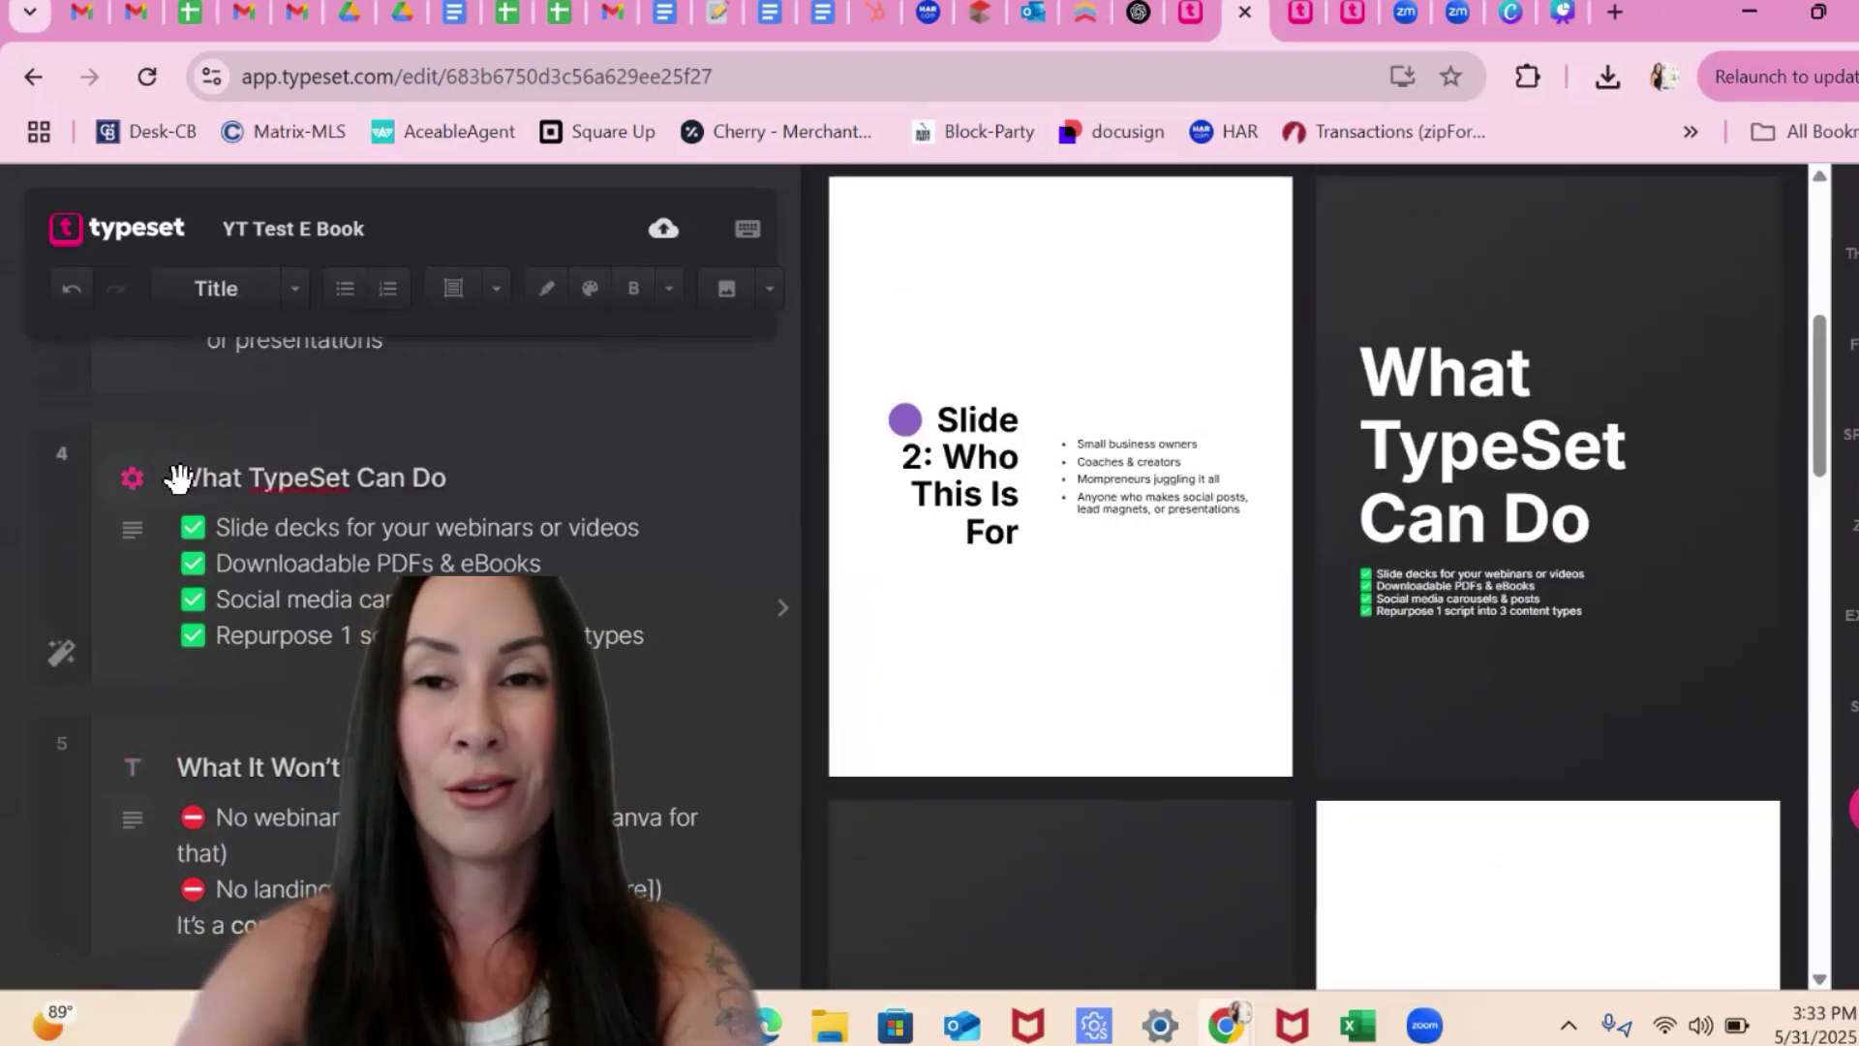
pyautogui.scroll(3, 178, 479)
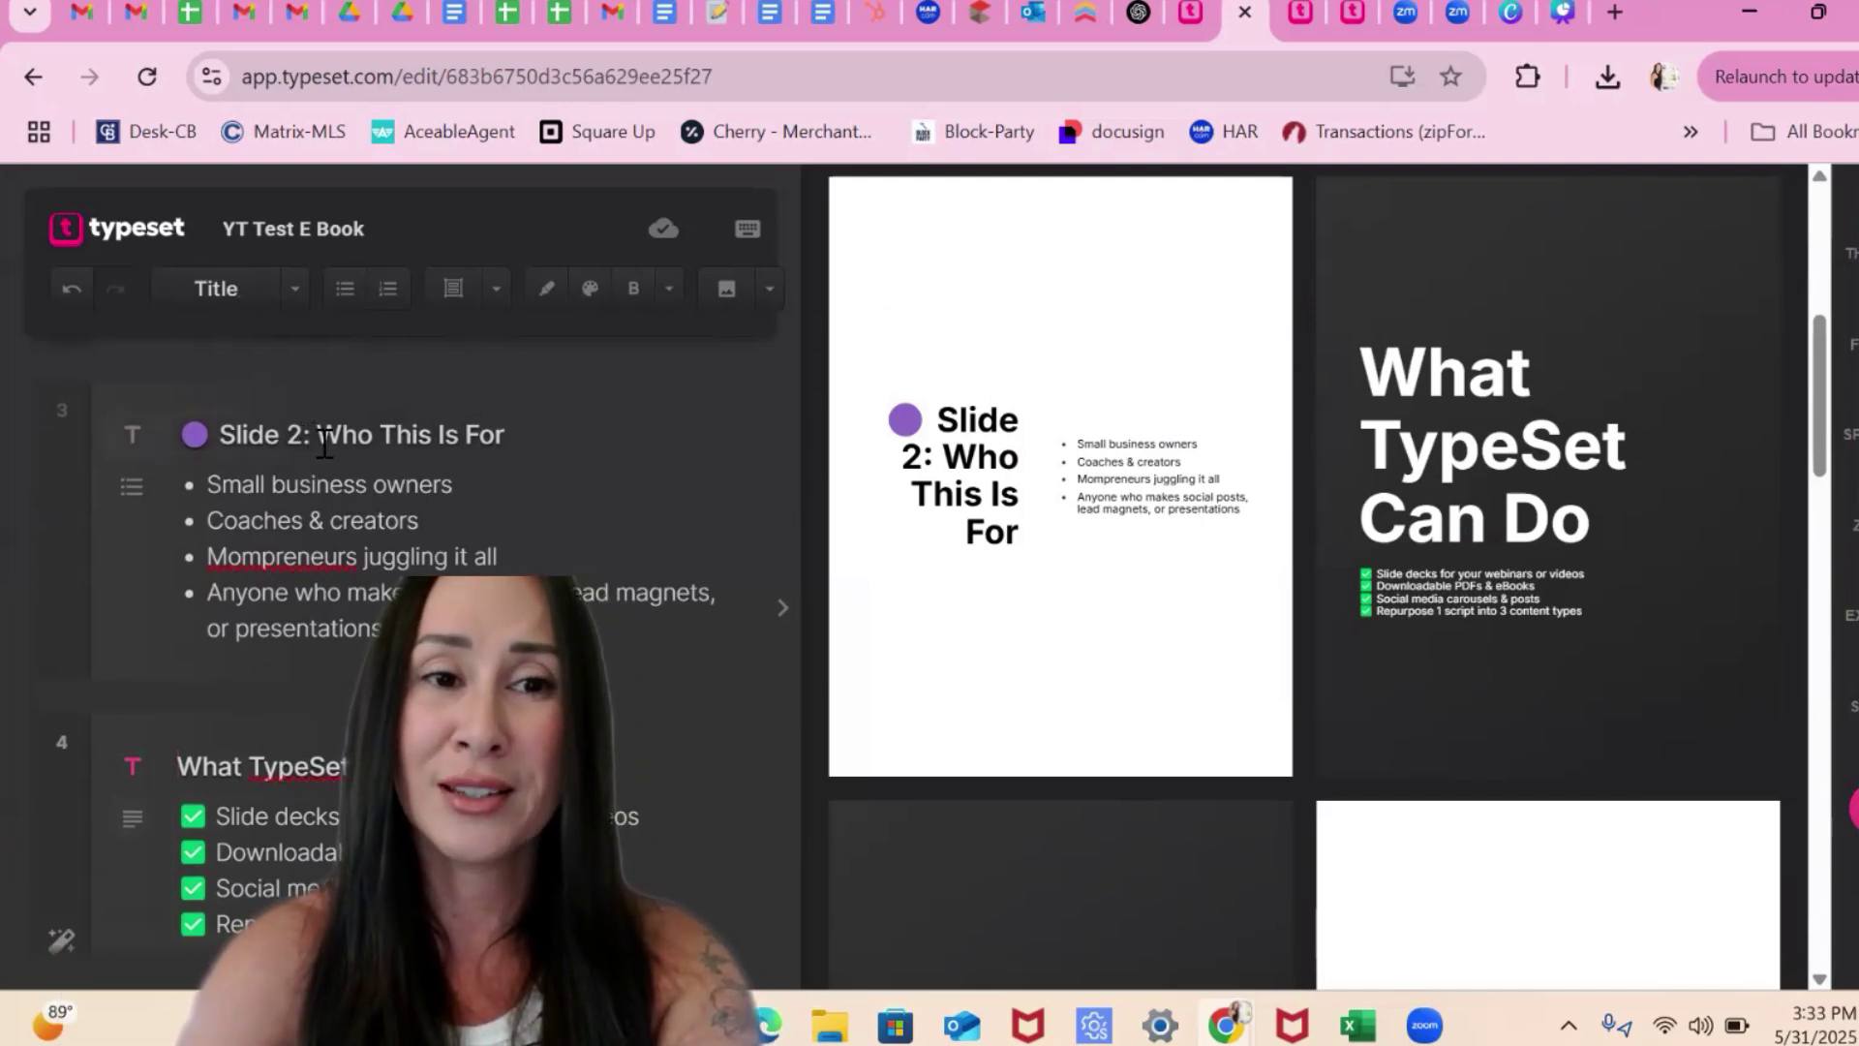
pyautogui.moveTo(324, 443); pyautogui.dragTo(174, 435)
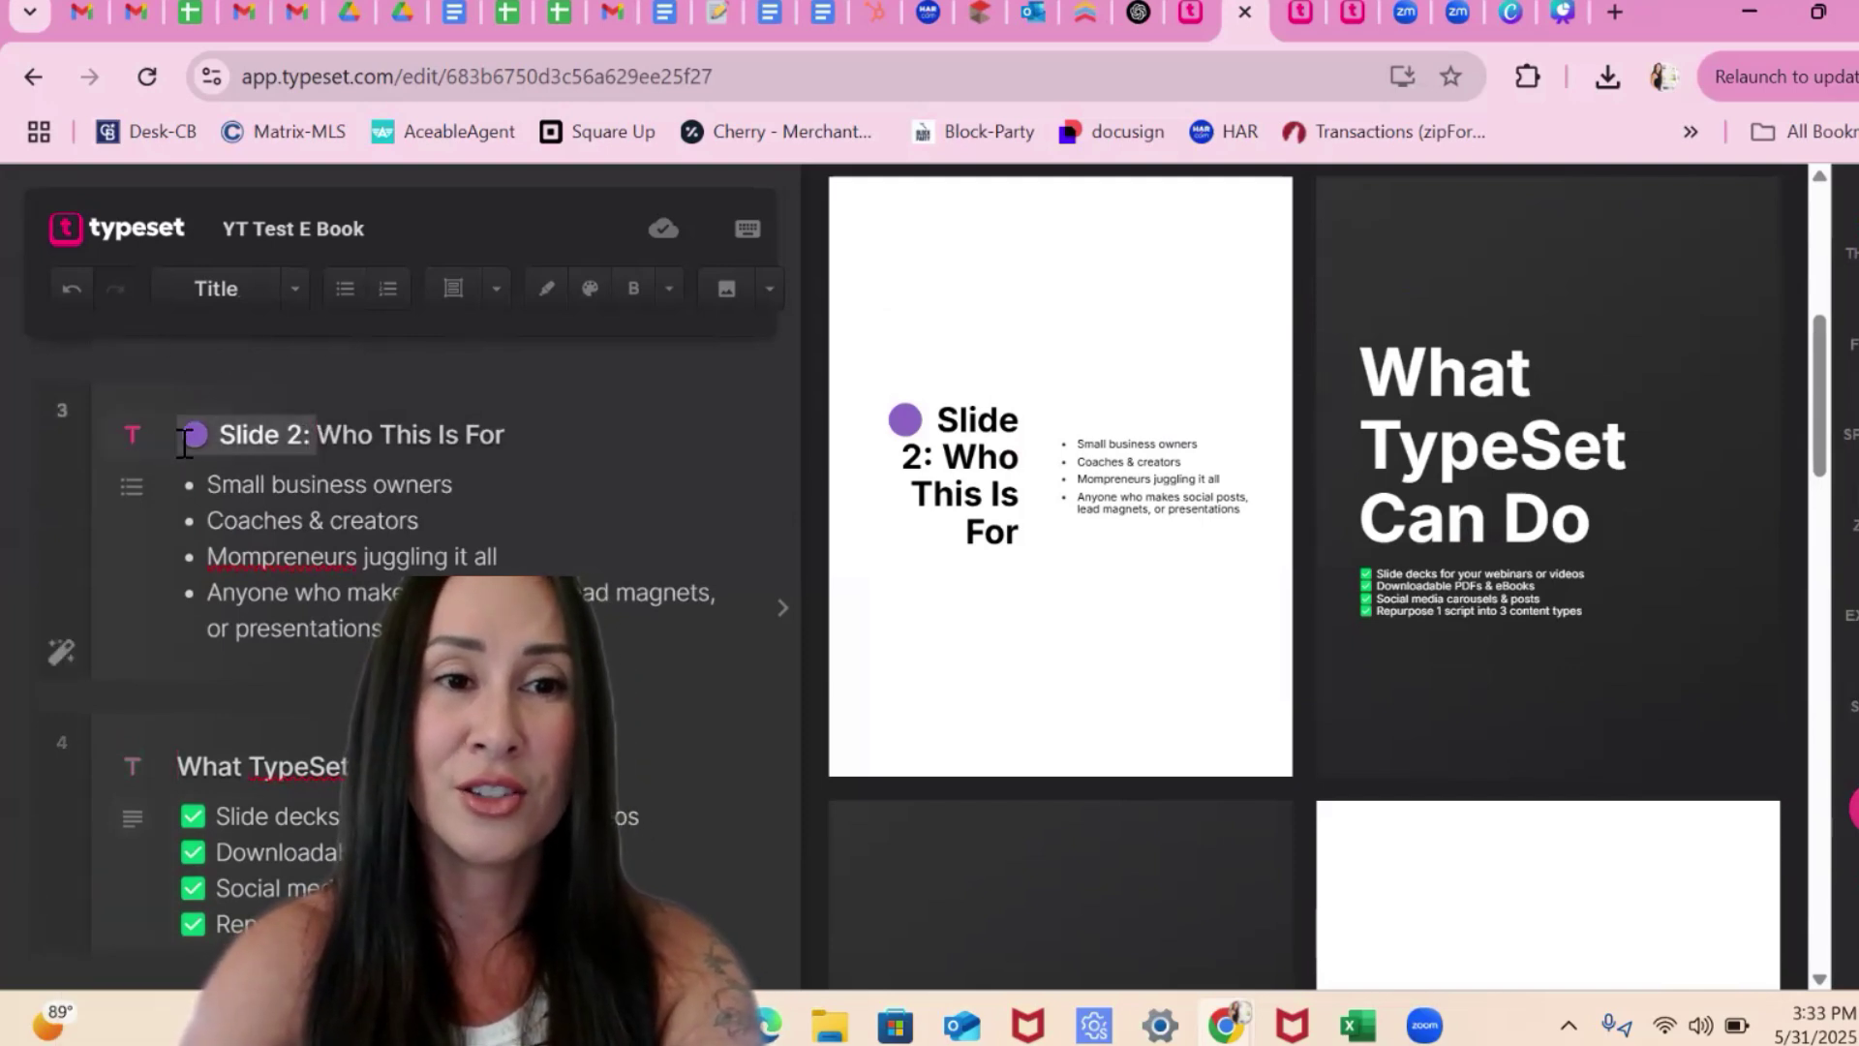
pyautogui.press('BackSpace')
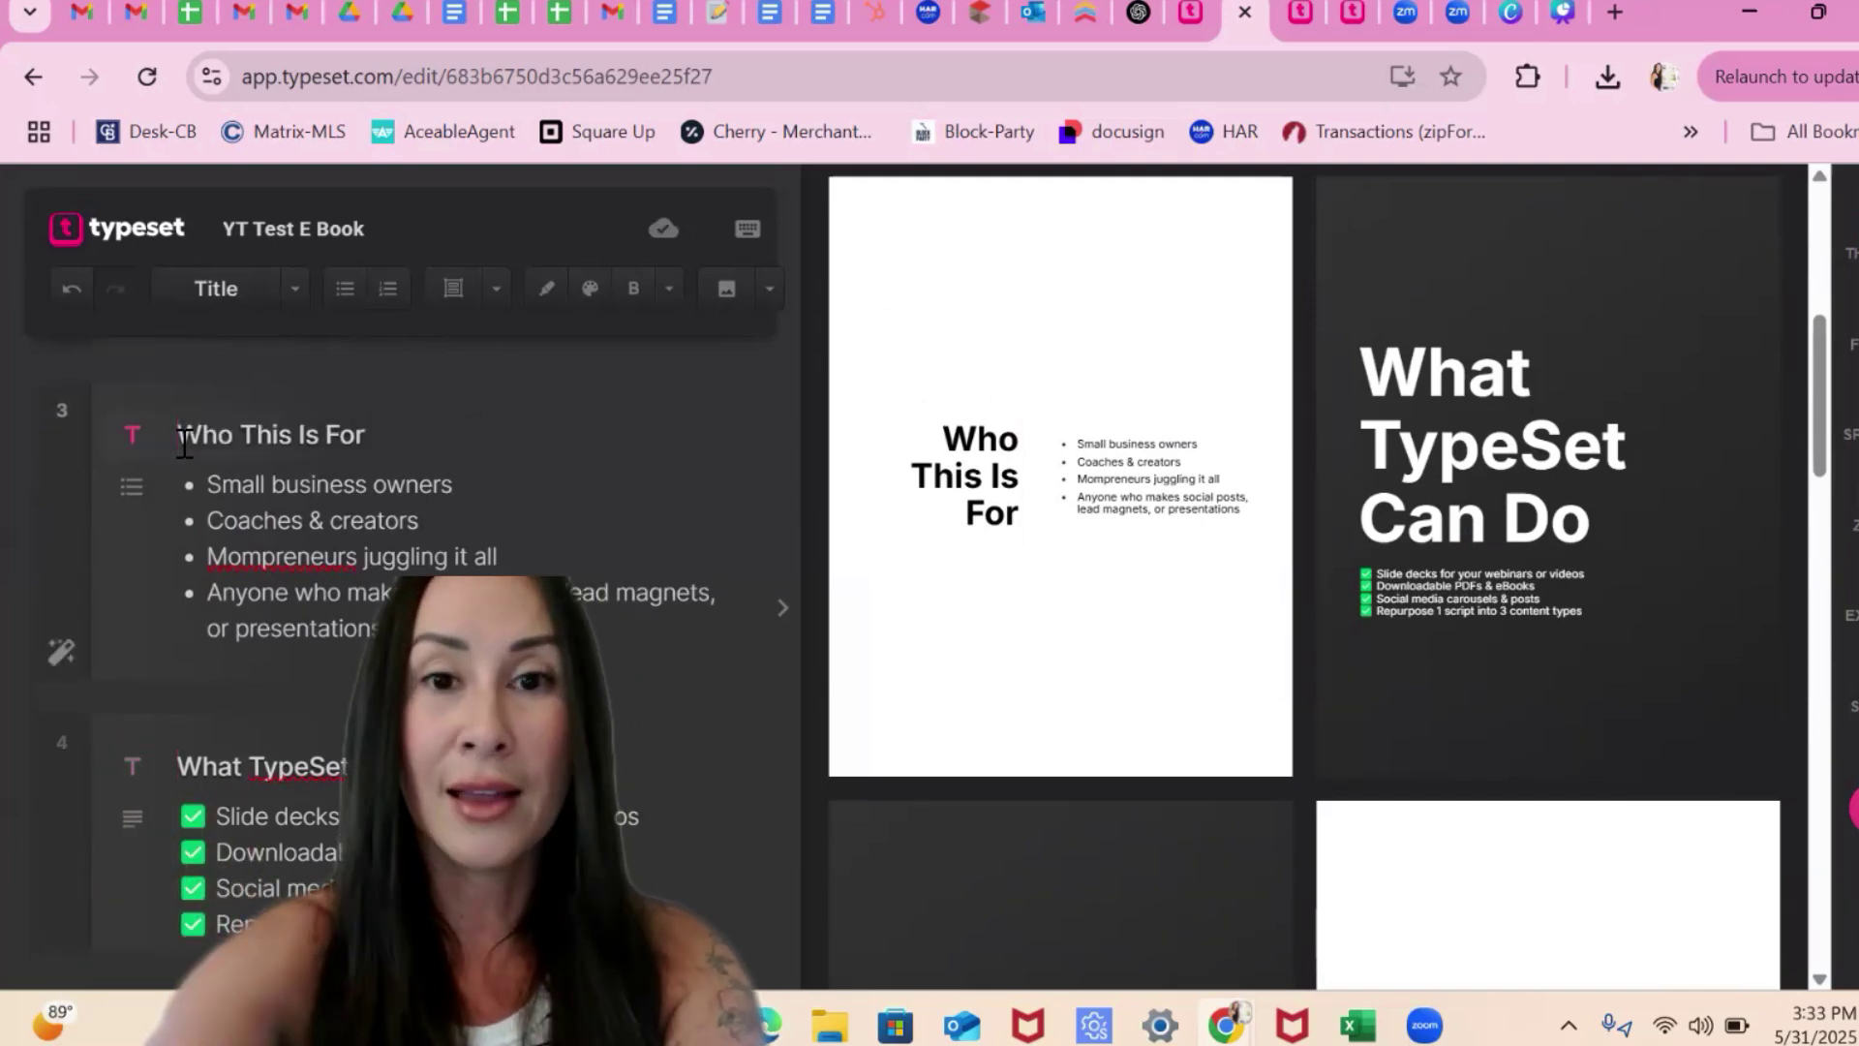
pyautogui.scroll(3, 184, 443)
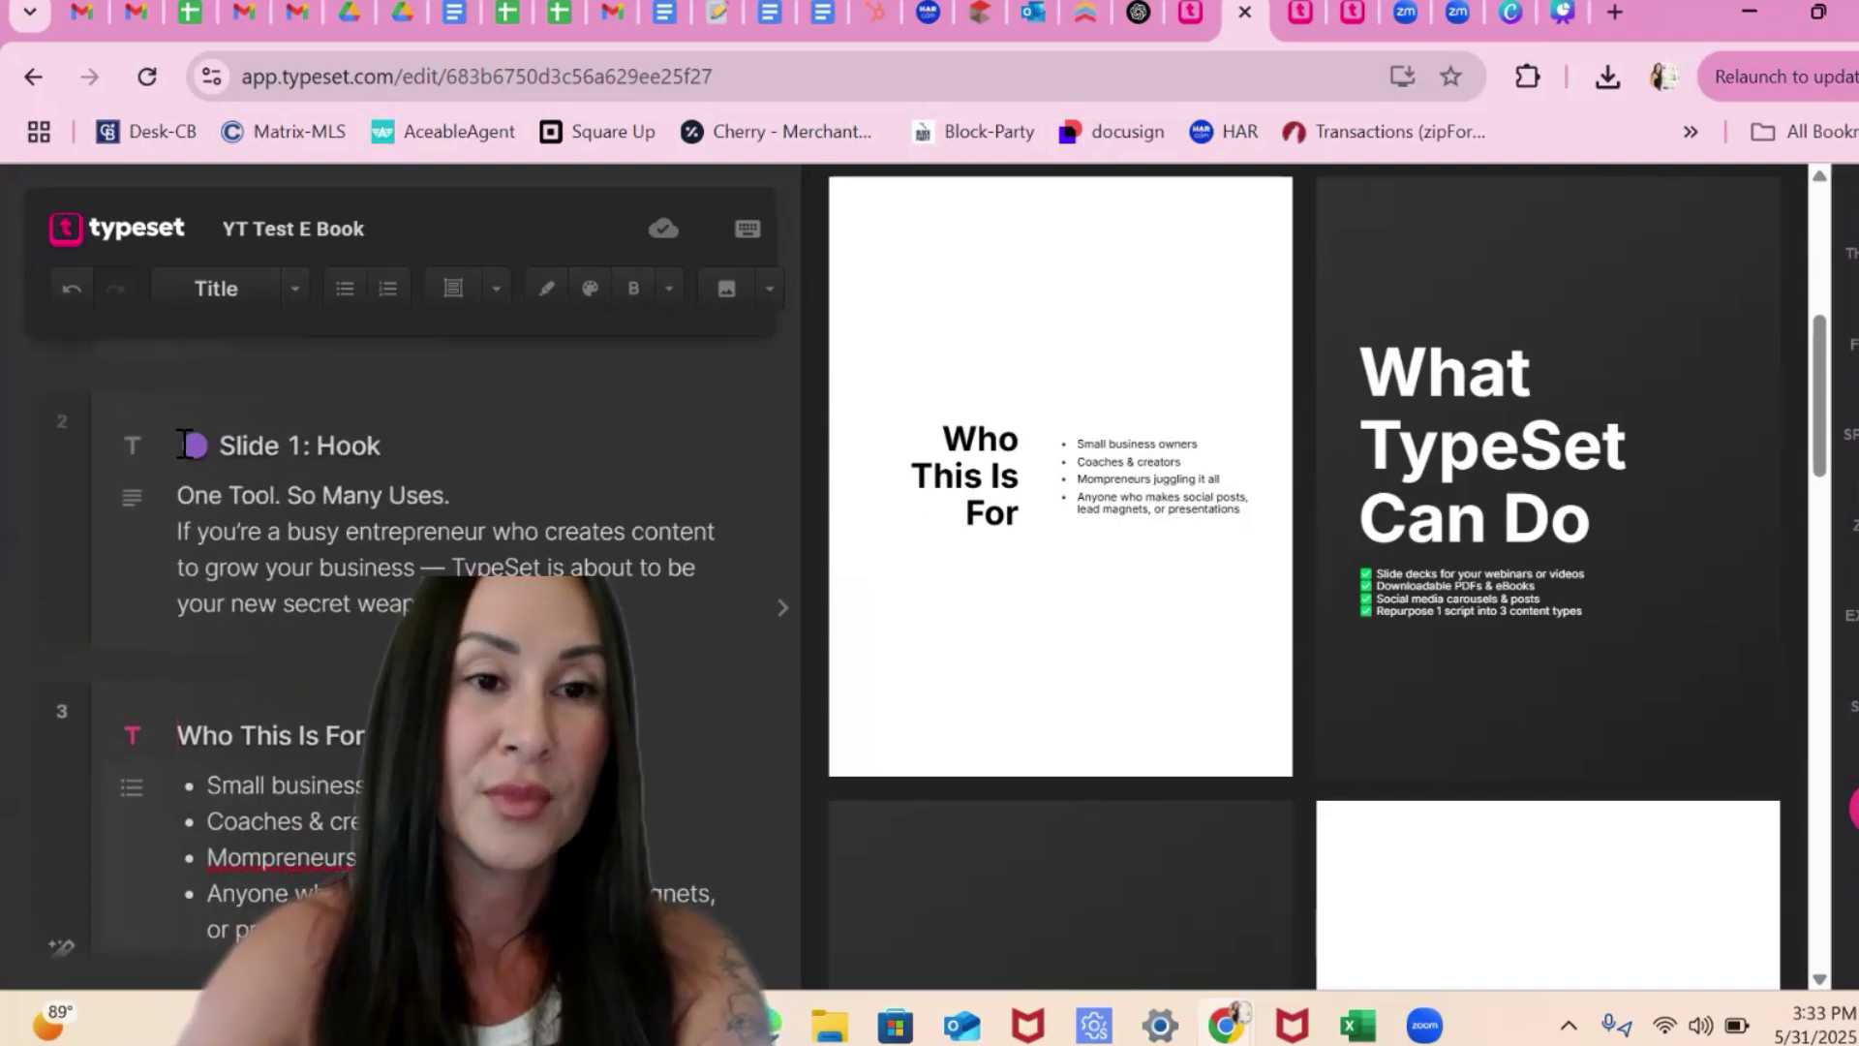
pyautogui.moveTo(324, 453); pyautogui.dragTo(181, 445)
# Replace the 'Slide 1' prefix and Hook heading with 'TypeSet'.
pyautogui.press('BackSpace')
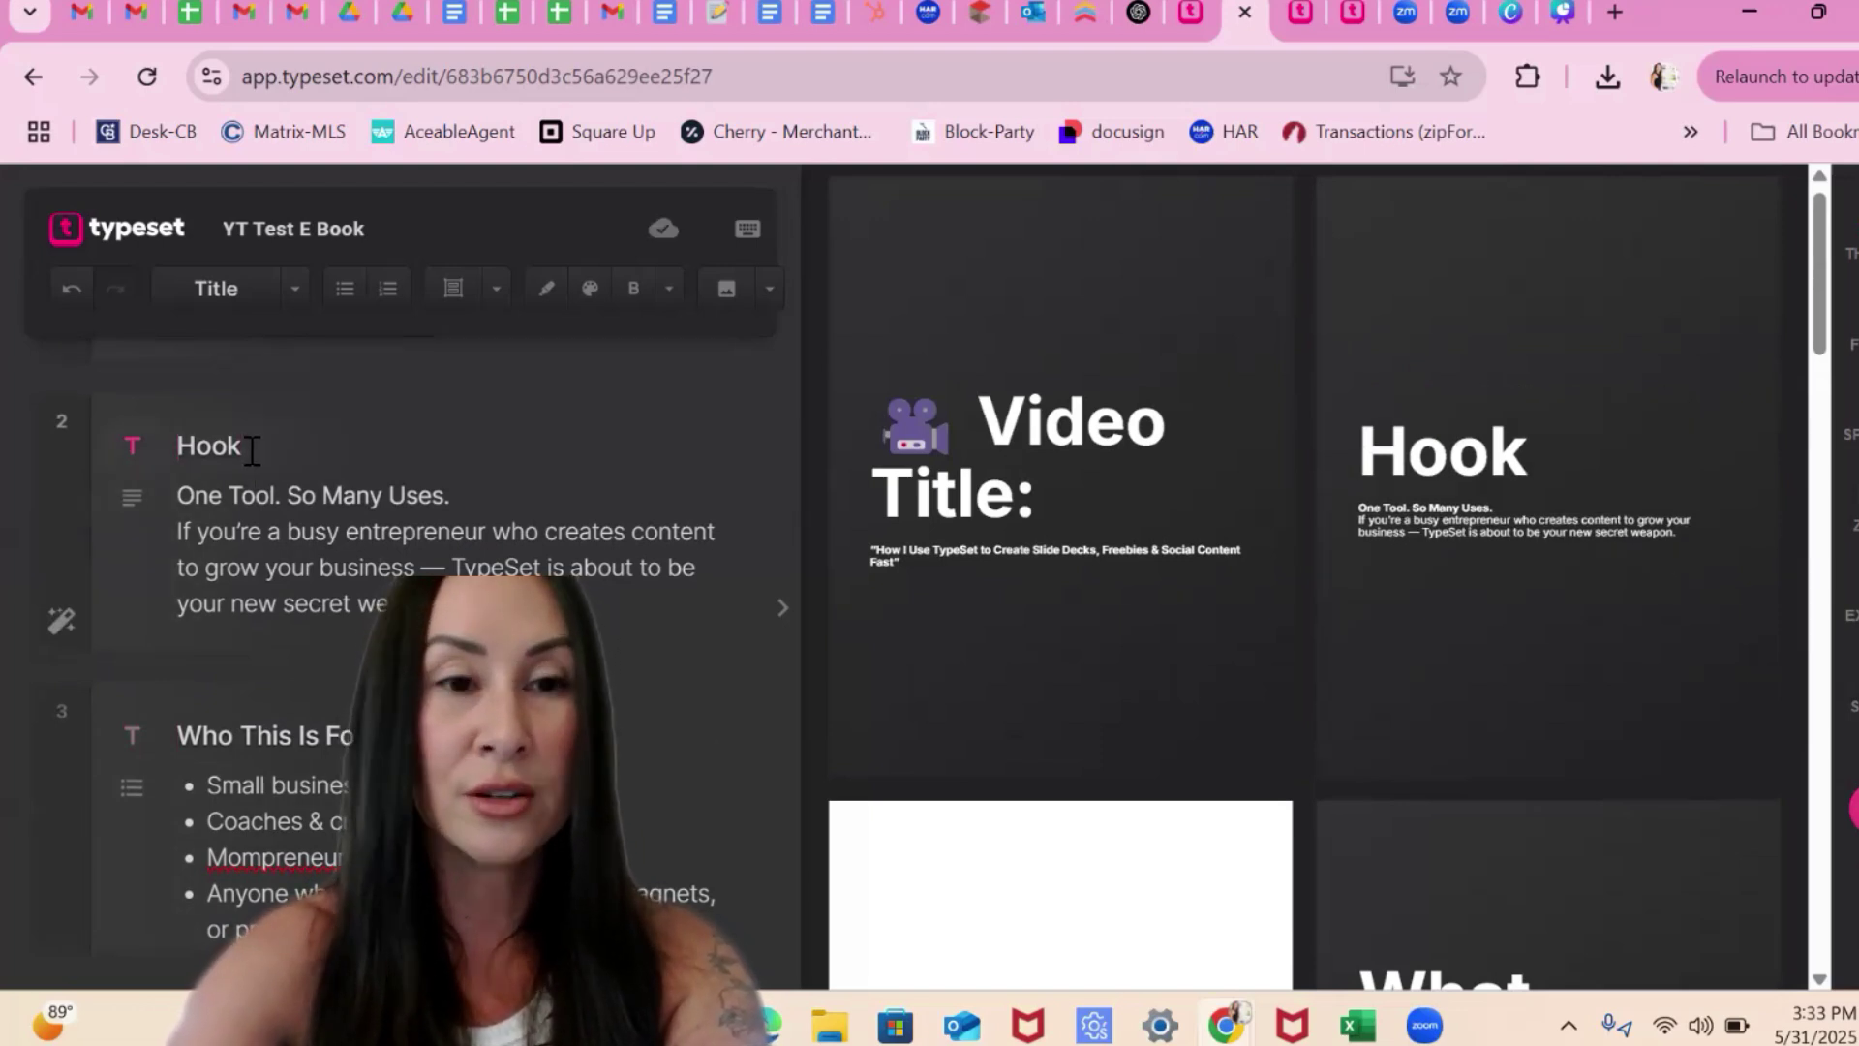
pyautogui.press('BackSpace')
pyautogui.press('BackSpace')
pyautogui.press('BackSpace')
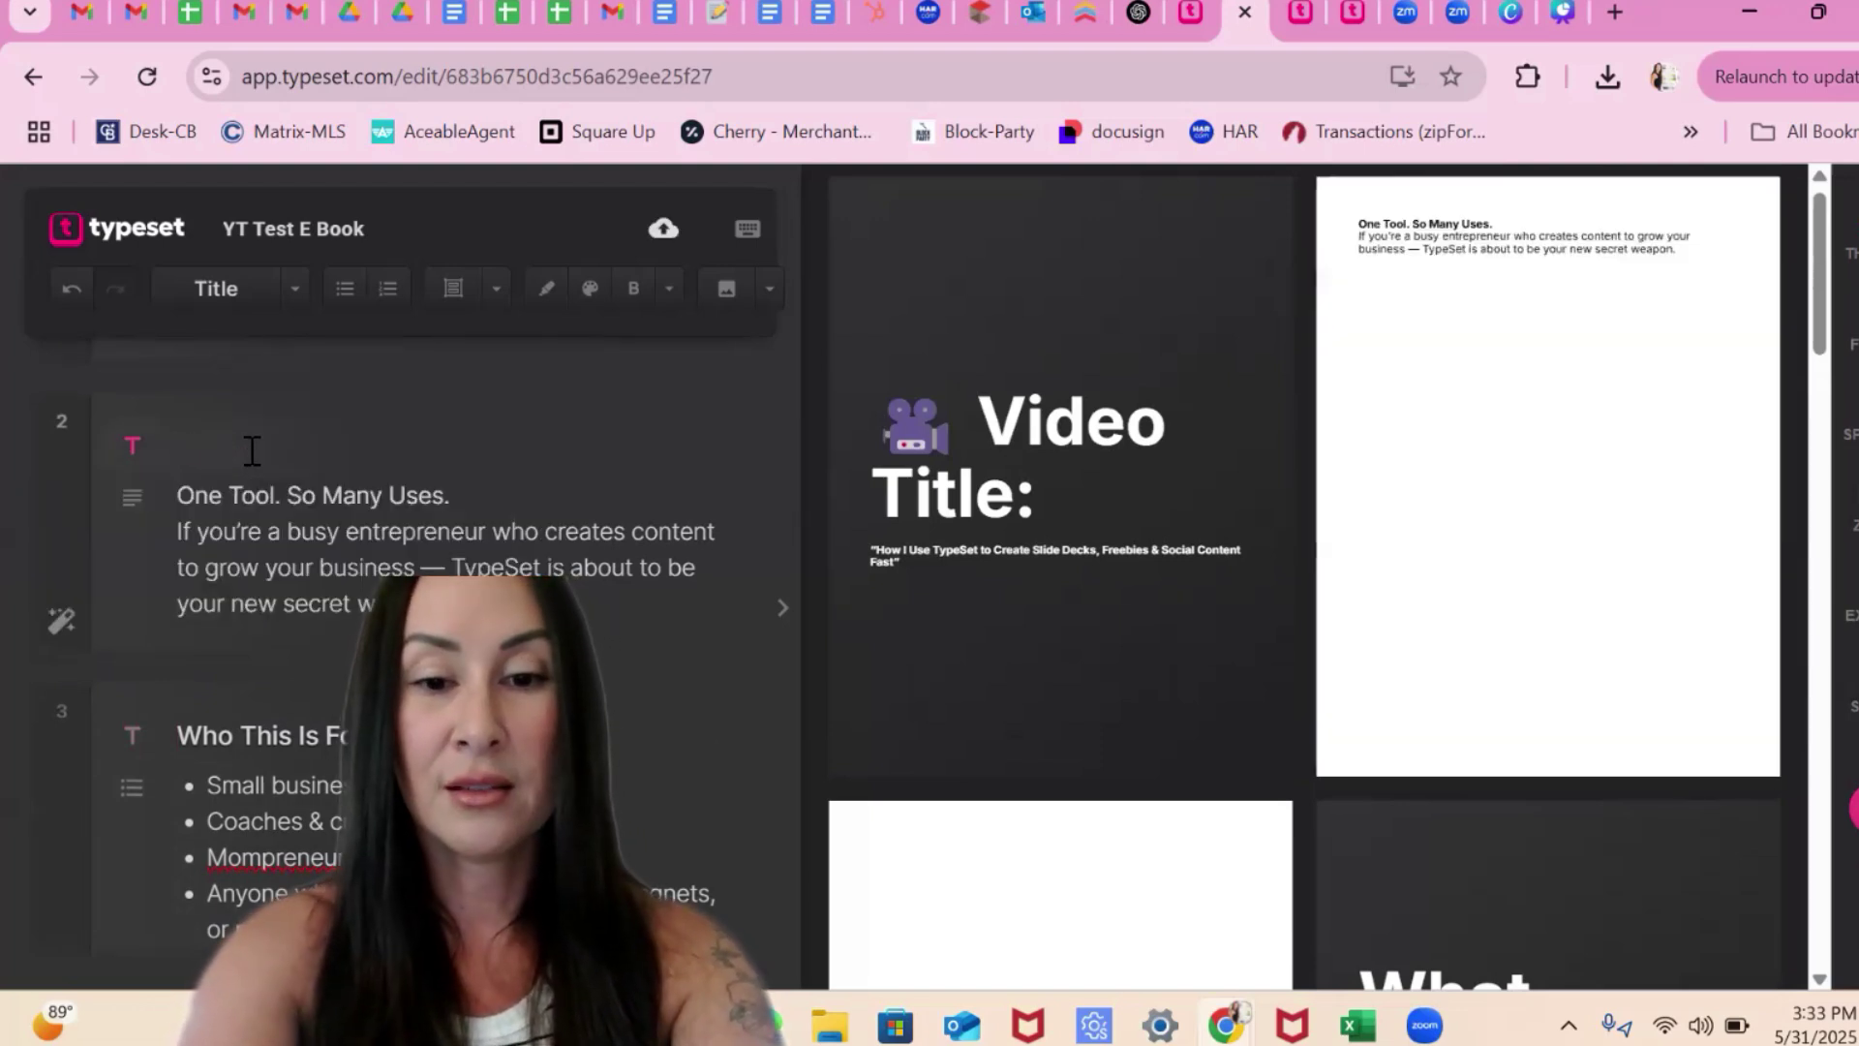
pyautogui.write('TypeSet')
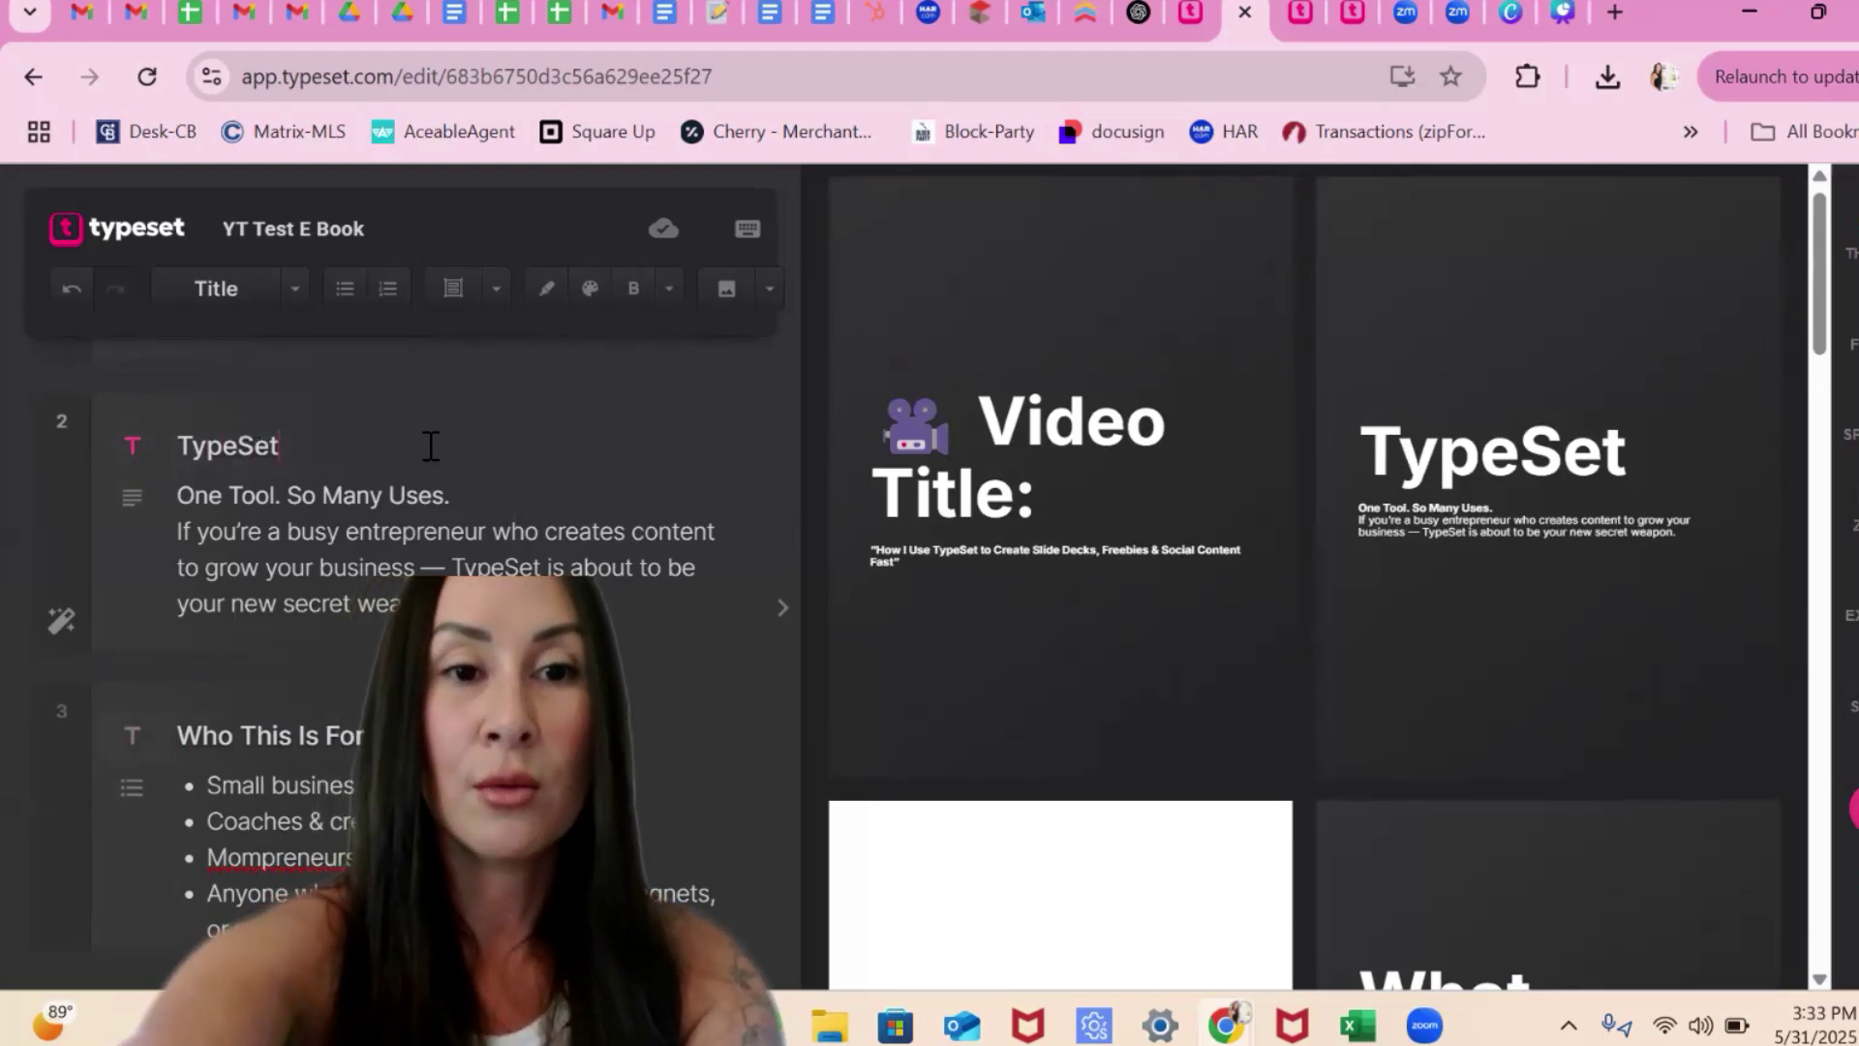
# Delete the 'Video Title:' heading from the first slide.
pyautogui.scroll(2, 431, 445)
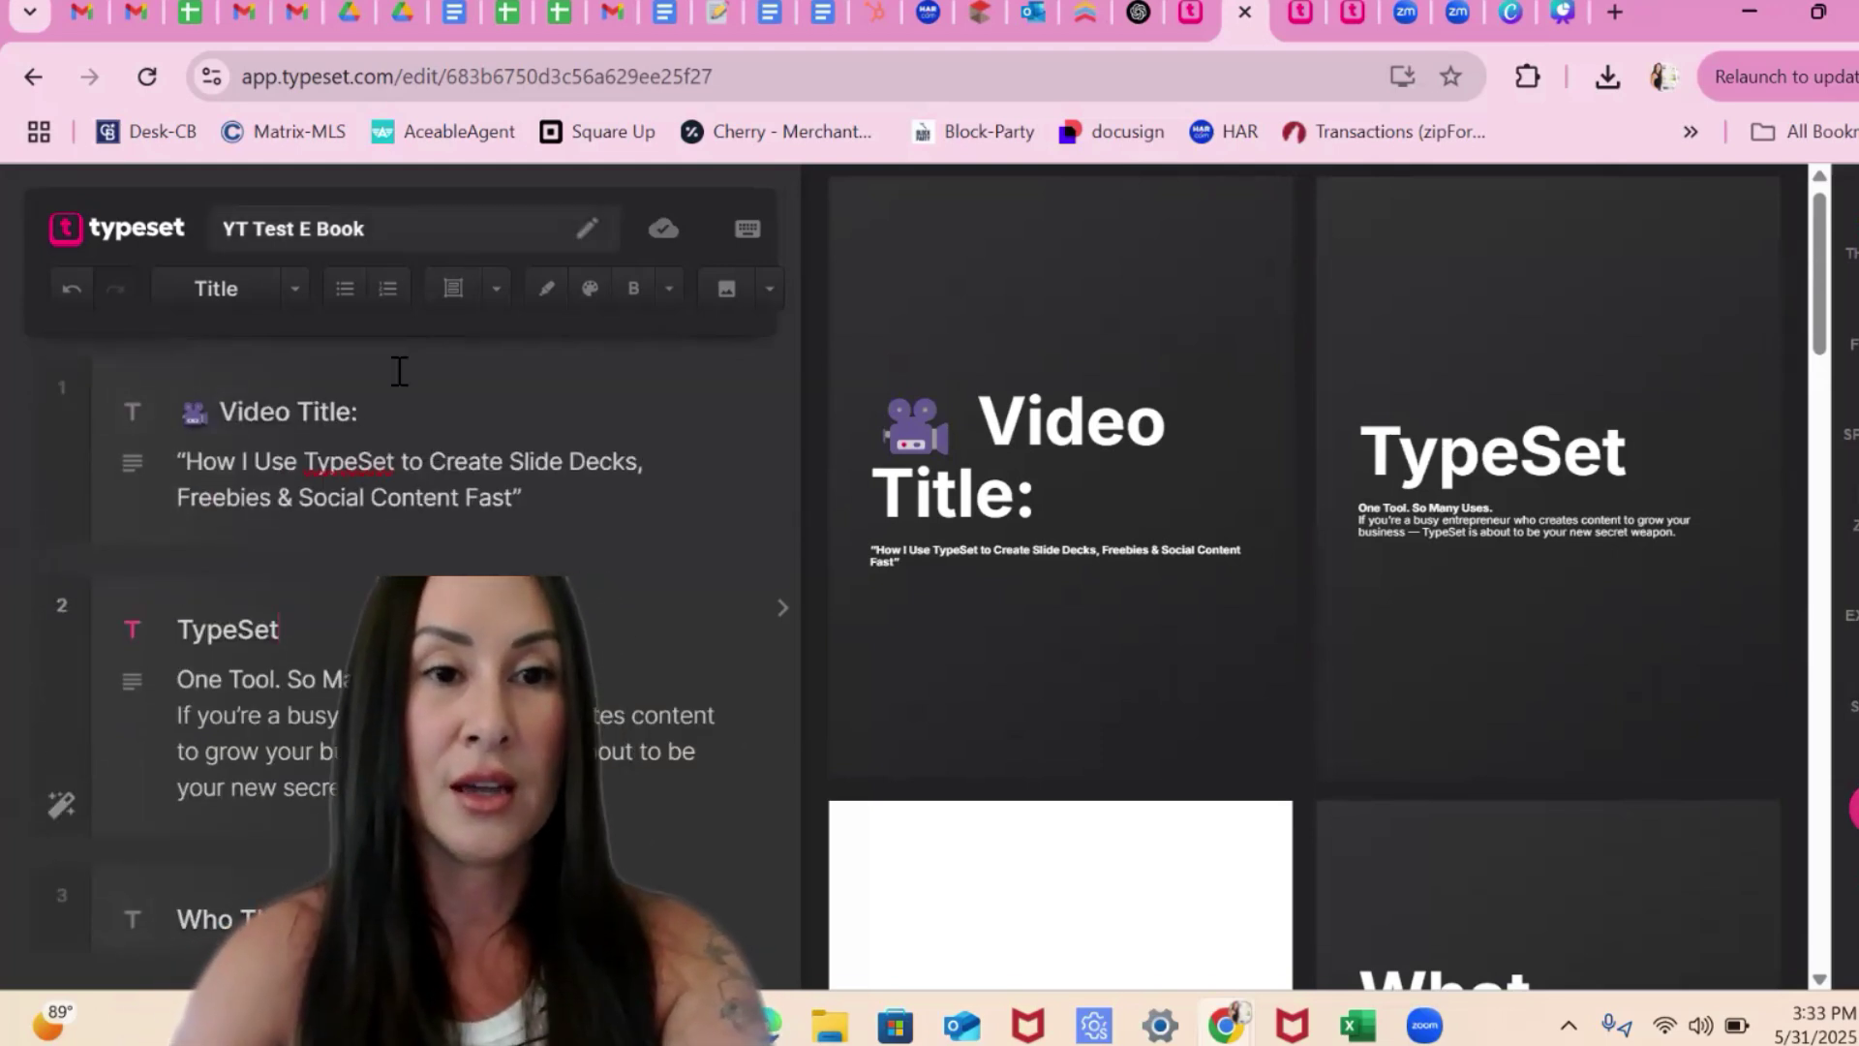
pyautogui.moveTo(360, 412); pyautogui.dragTo(194, 416)
pyautogui.press('BackSpace')
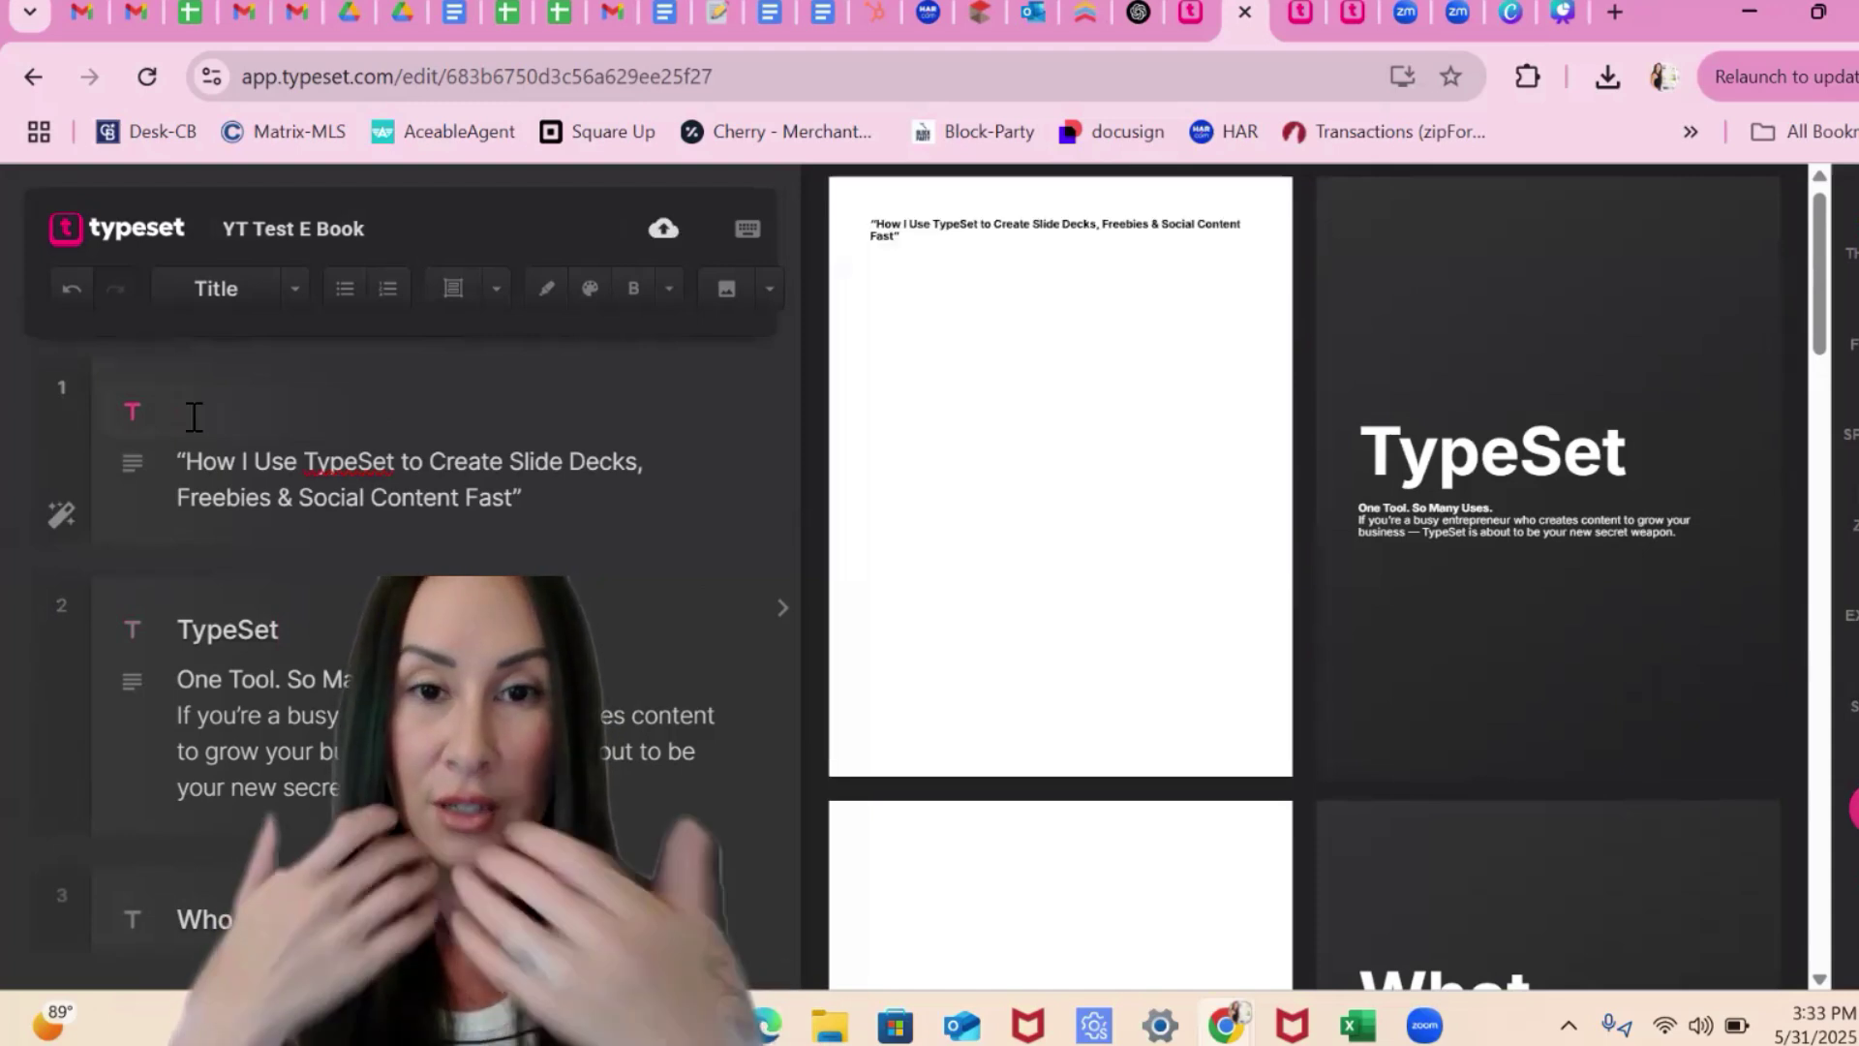
pyautogui.moveTo(1146, 457)
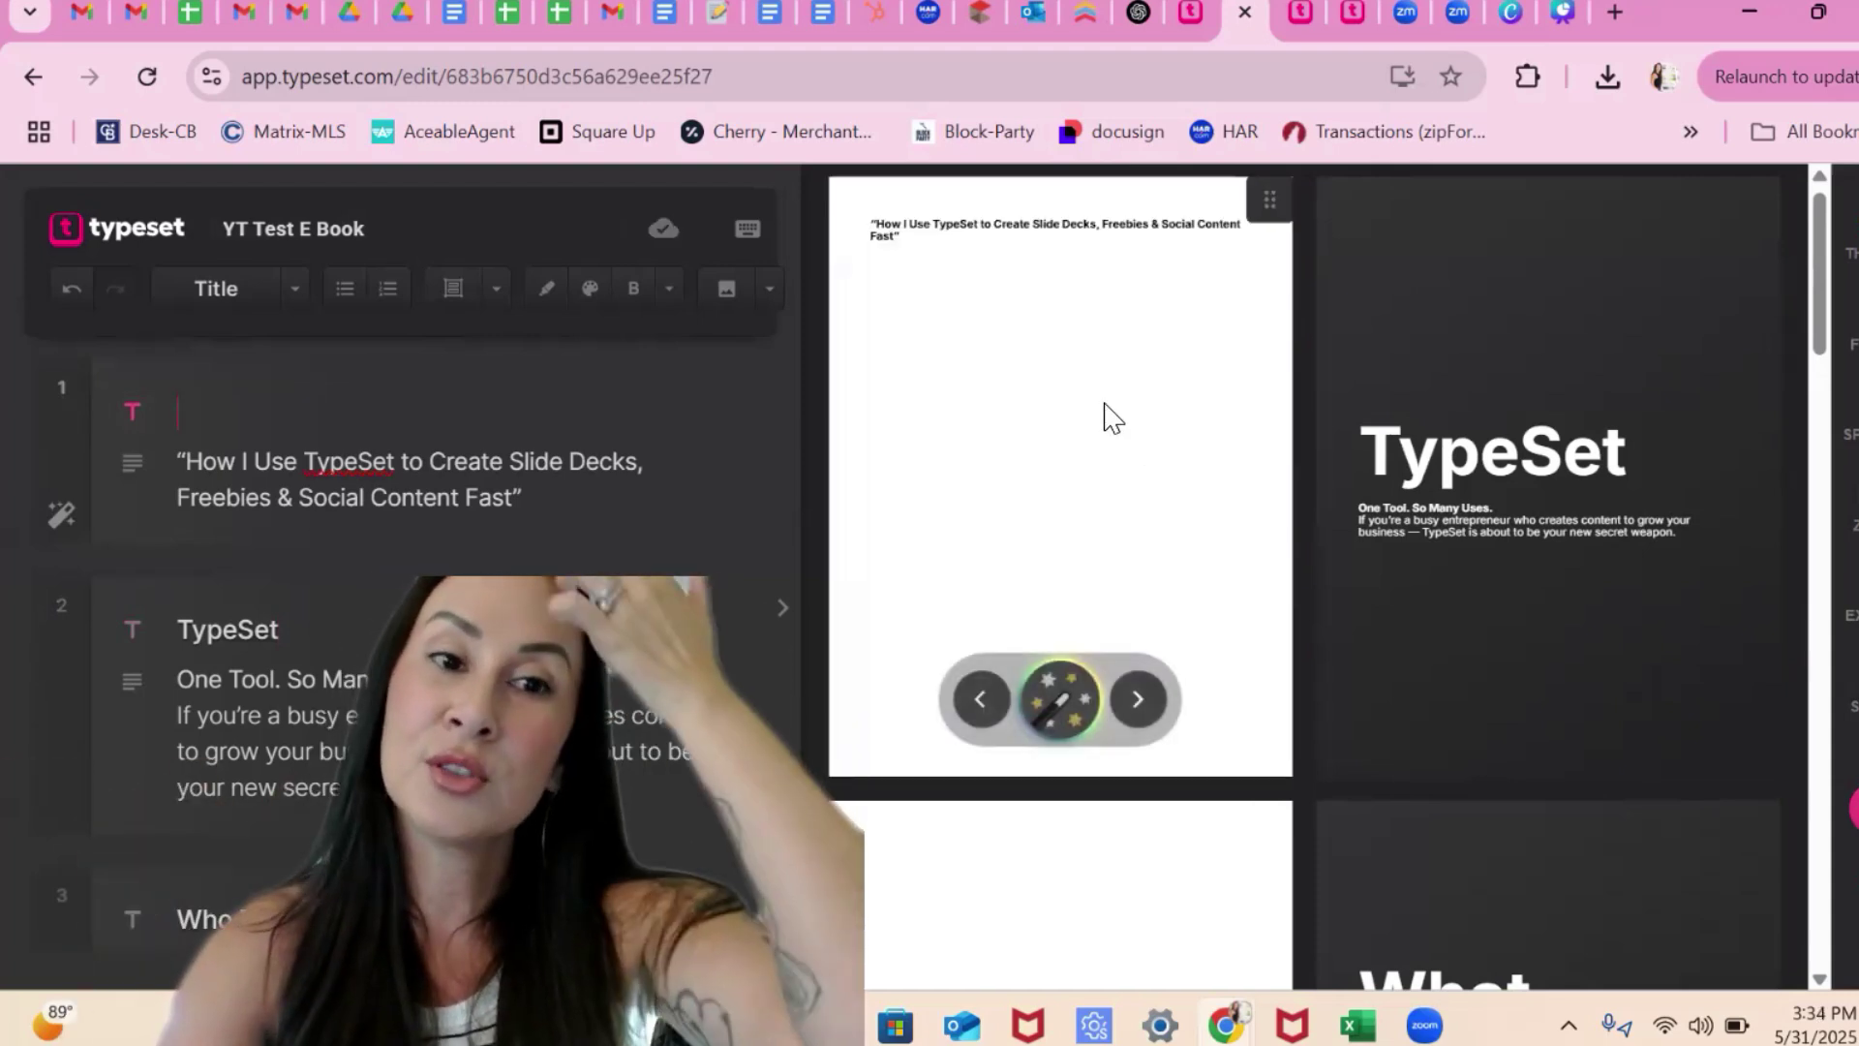
pyautogui.click(1087, 712)
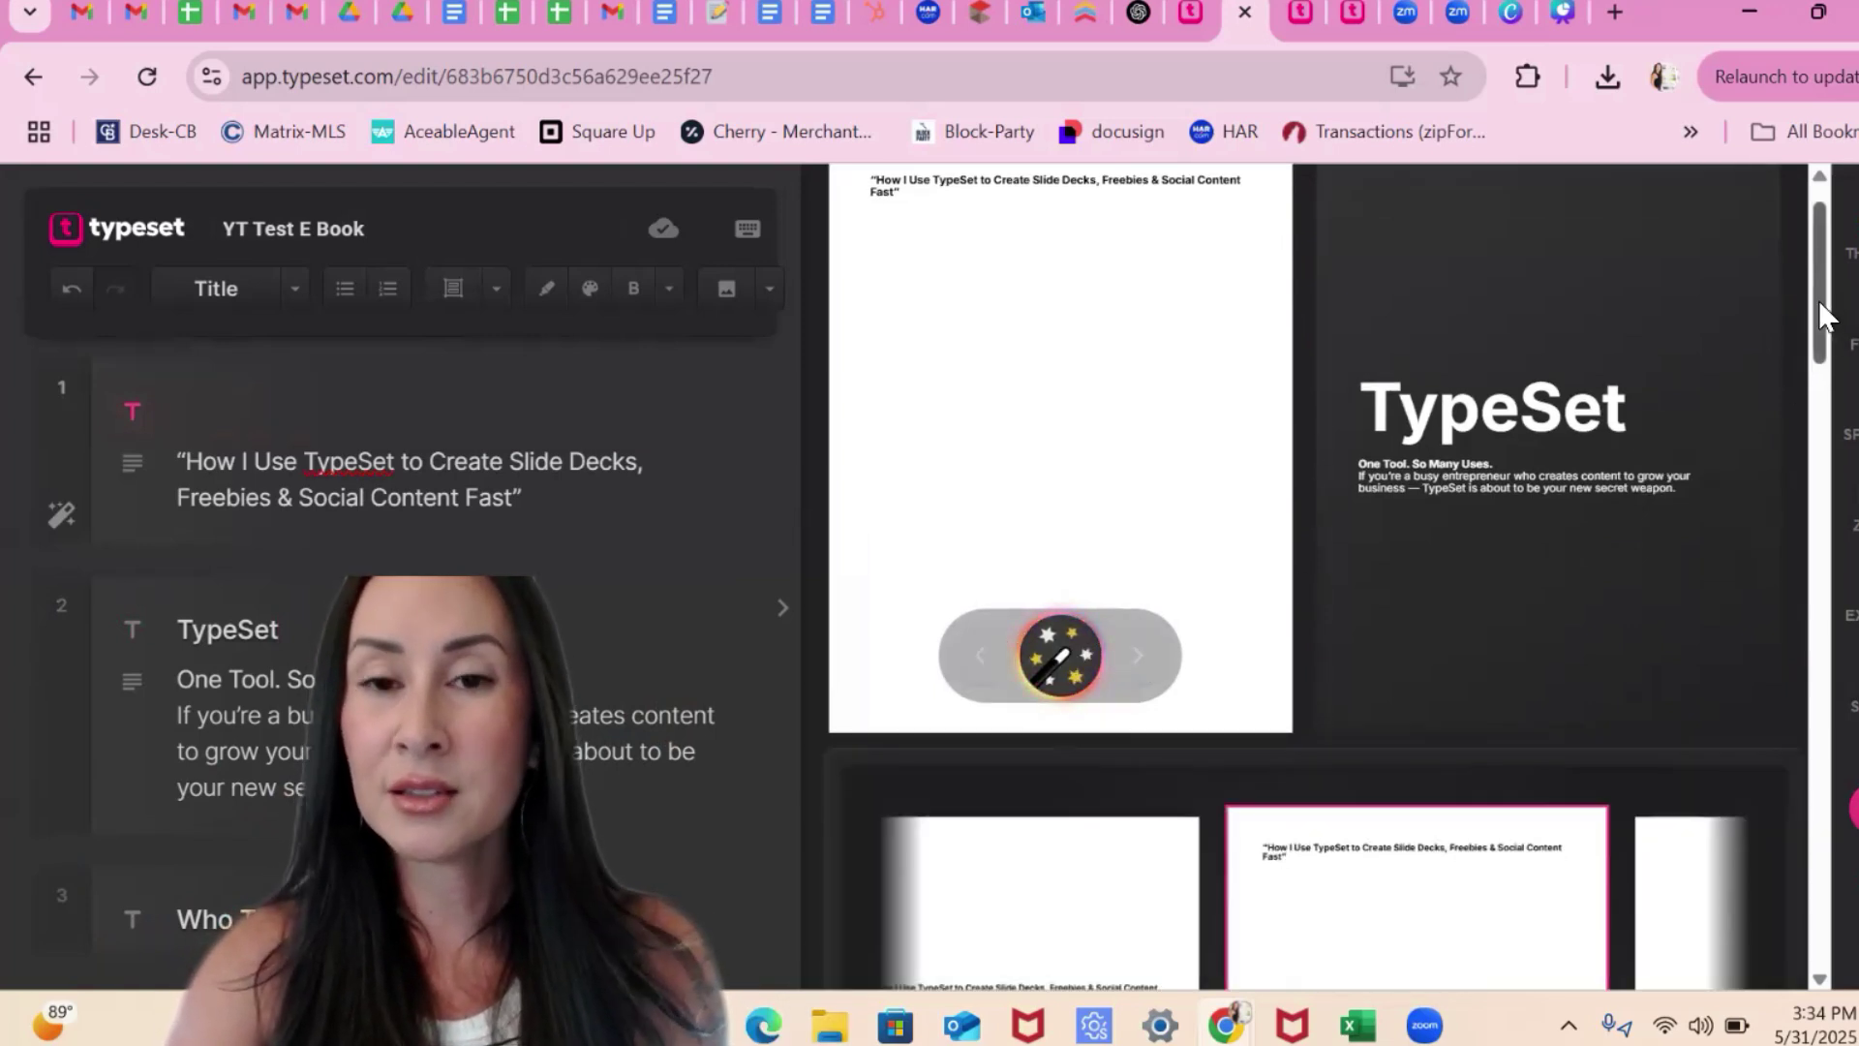
pyautogui.moveTo(1819, 299); pyautogui.dragTo(1820, 387)
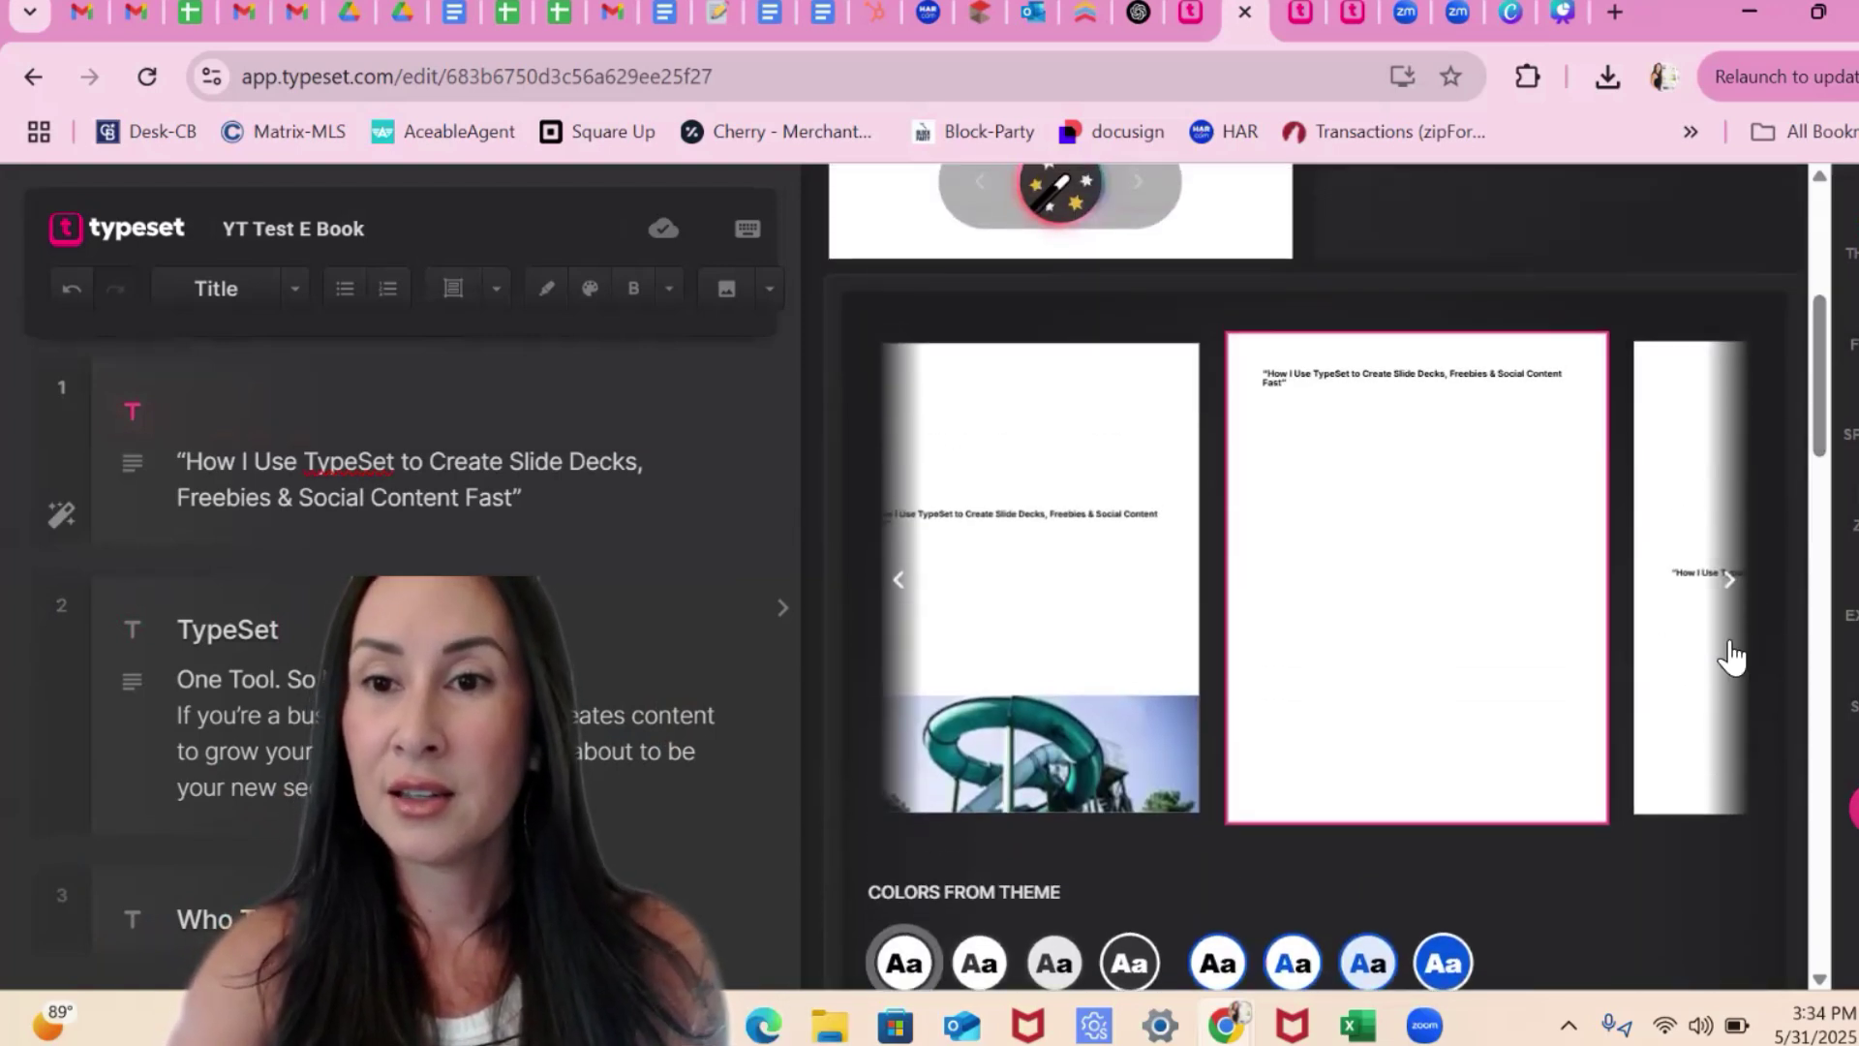
pyautogui.click(1731, 586)
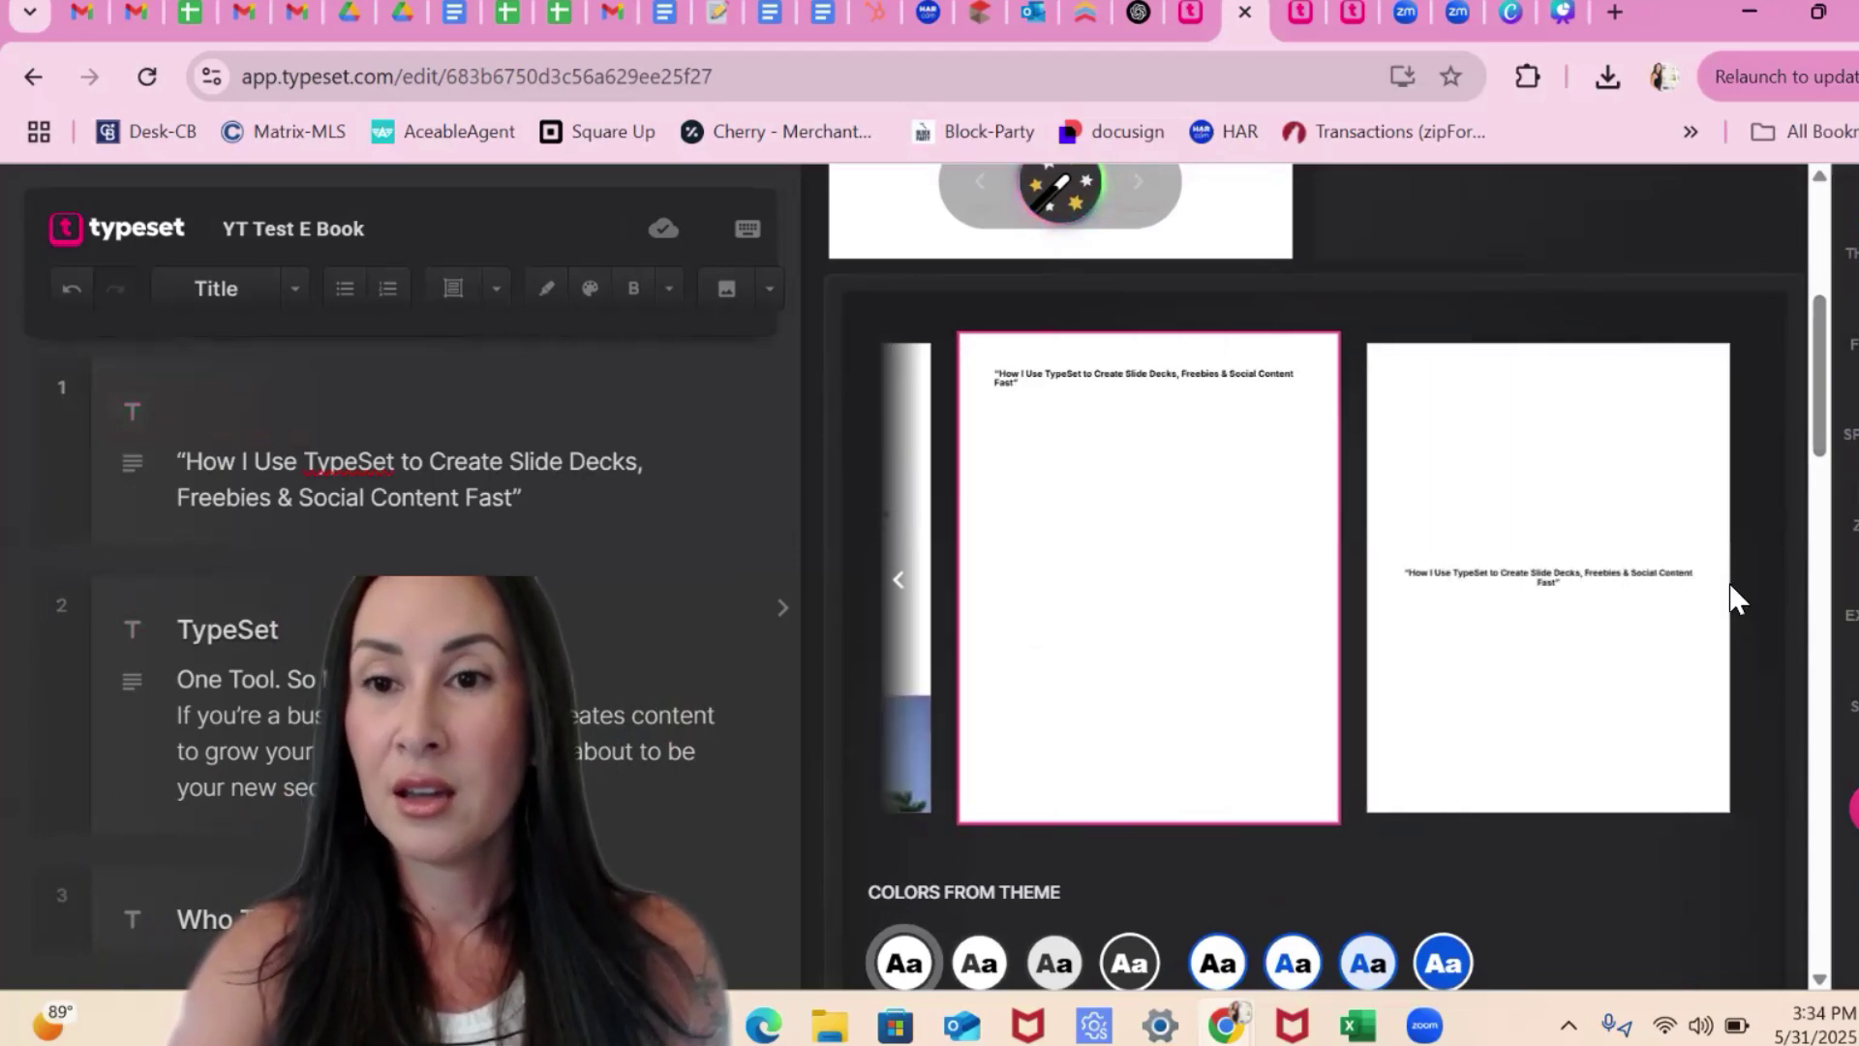
pyautogui.moveTo(1819, 380)
pyautogui.mouseDown()
pyautogui.moveTo(1825, 499)
pyautogui.moveTo(1812, 381)
pyautogui.mouseUp()
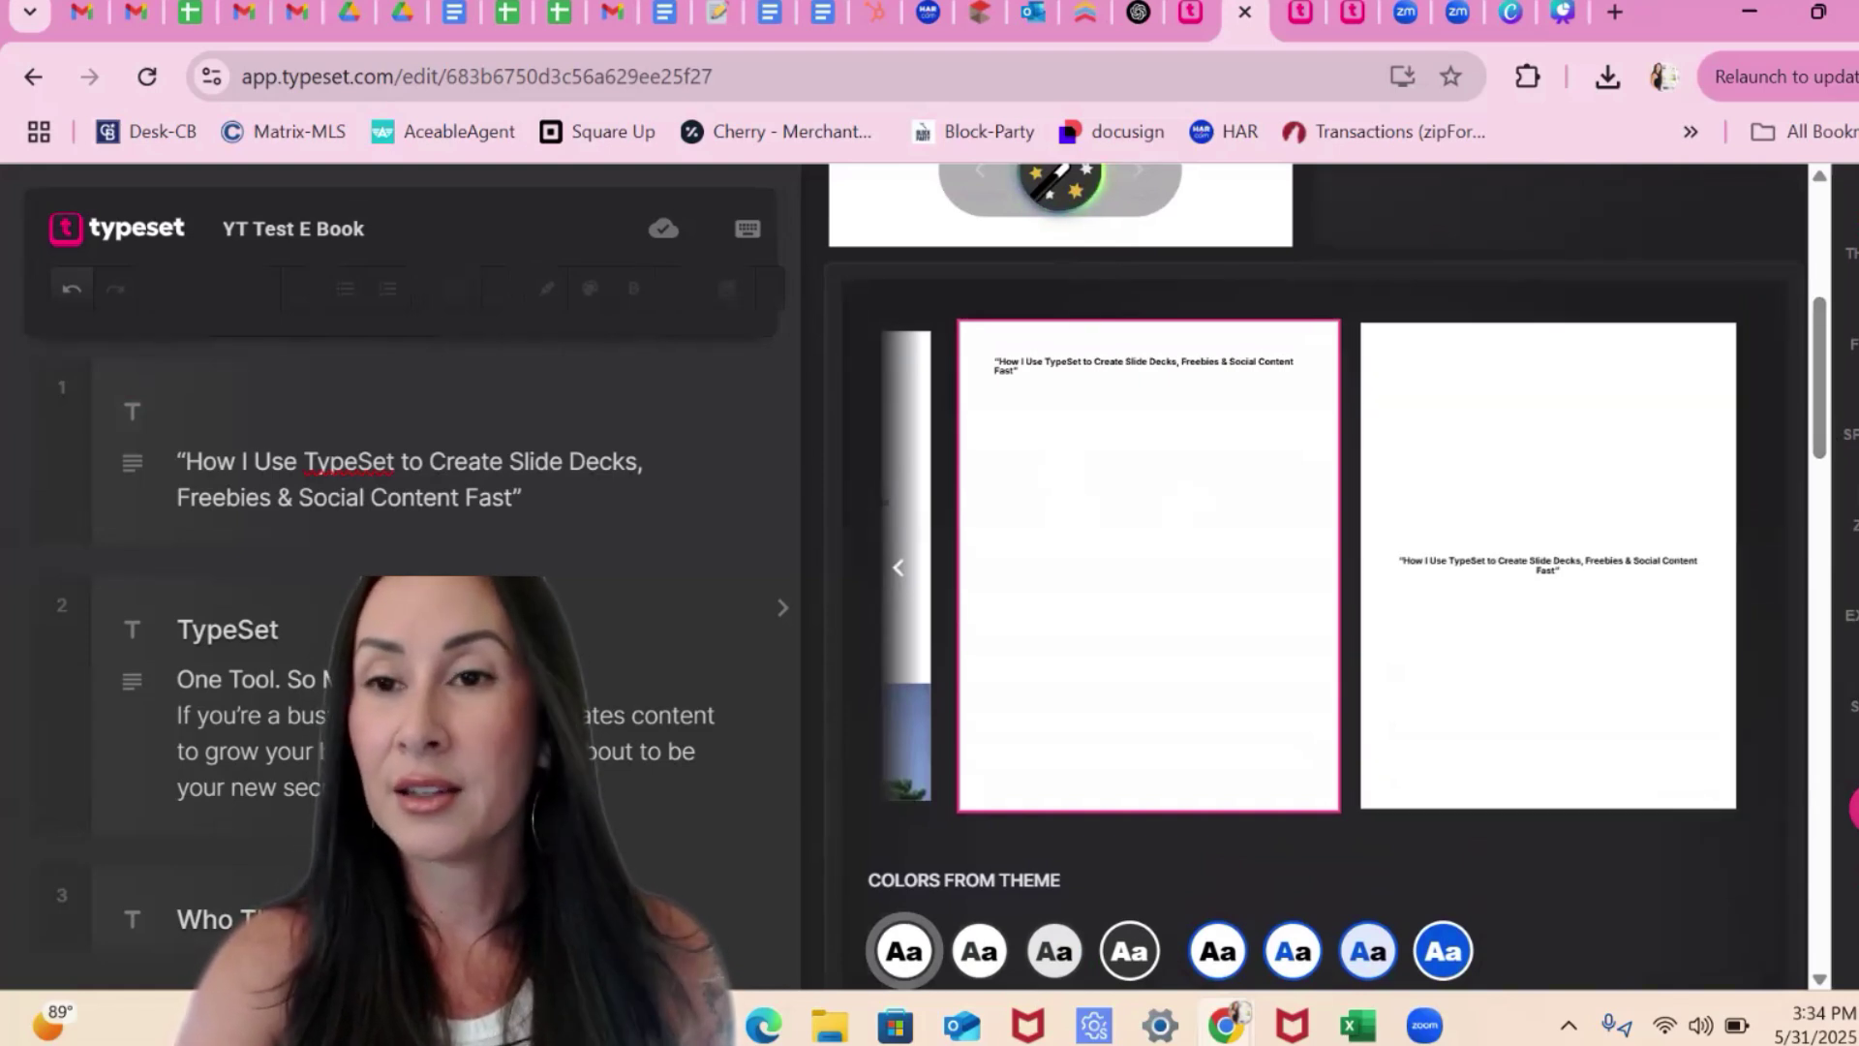
pyautogui.moveTo(1830, 392); pyautogui.dragTo(1828, 337)
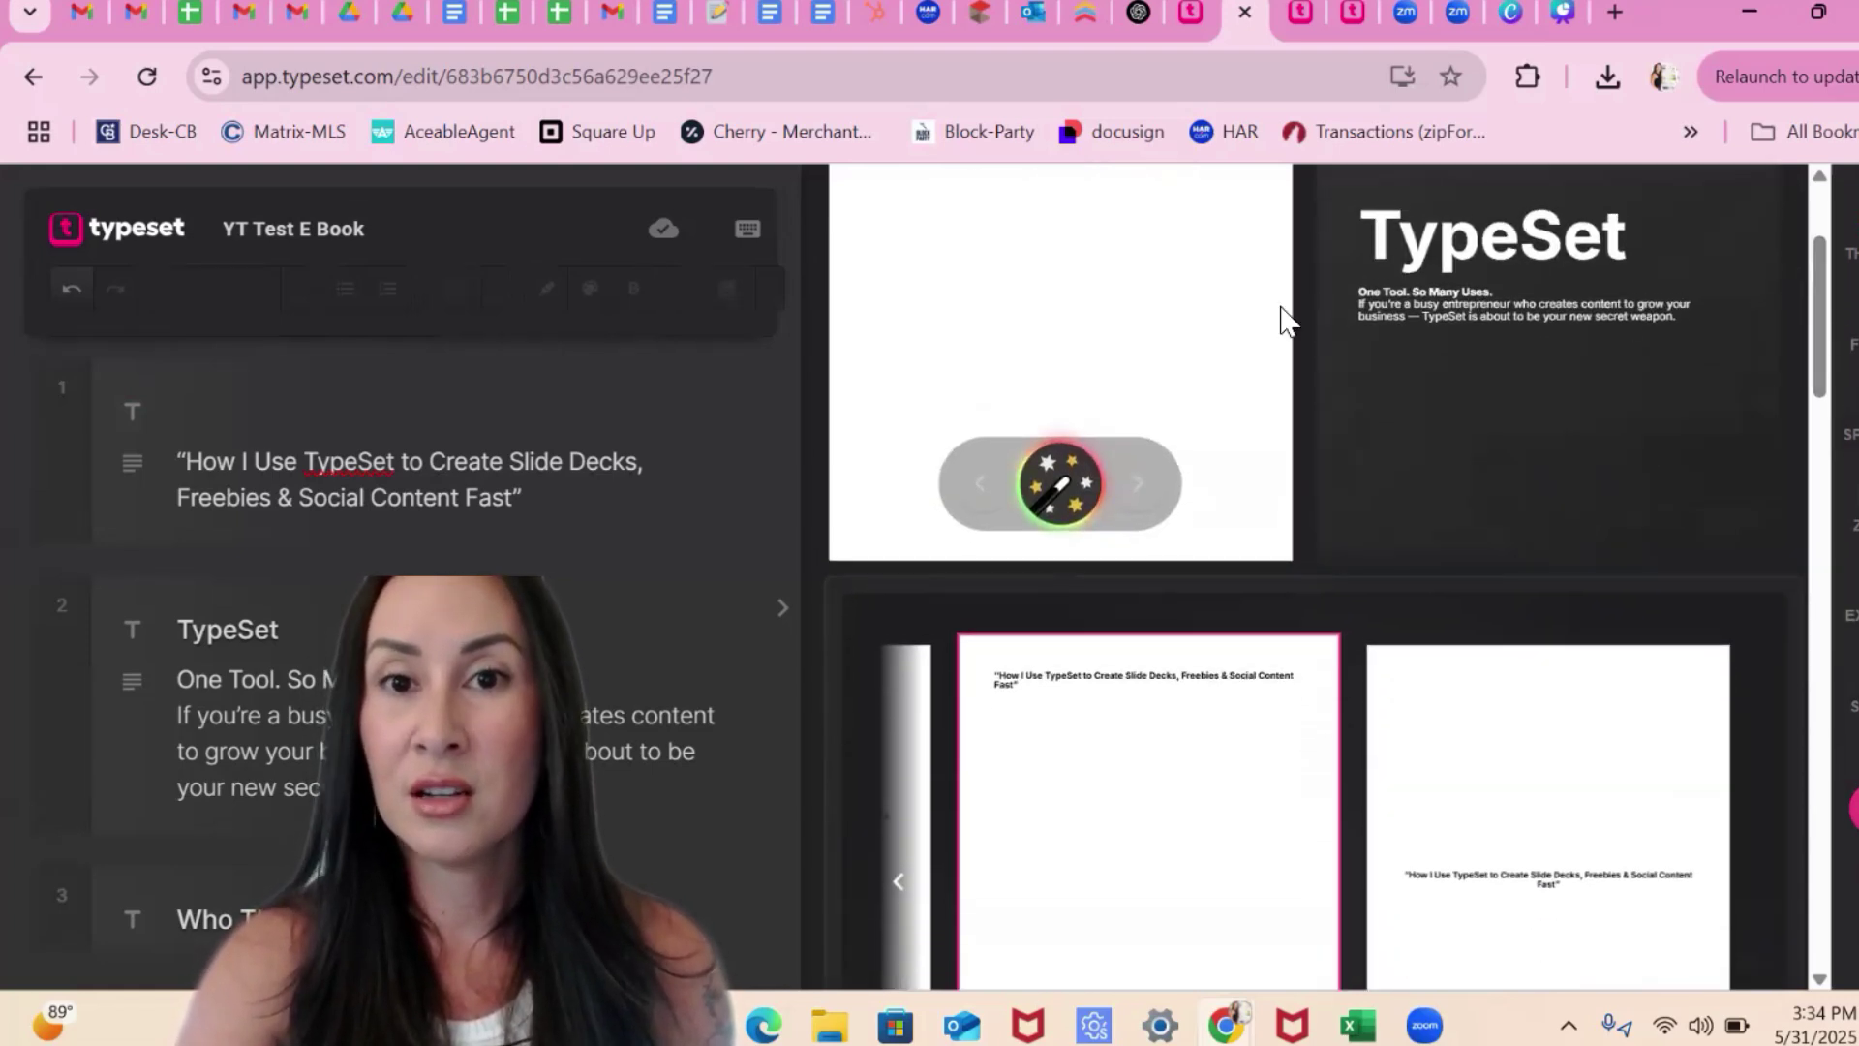
# Add a Getty Images photo of an entrepreneur with a tablet to title page block 1, found by searching 'entrepreneur'.
pyautogui.click(1150, 312)
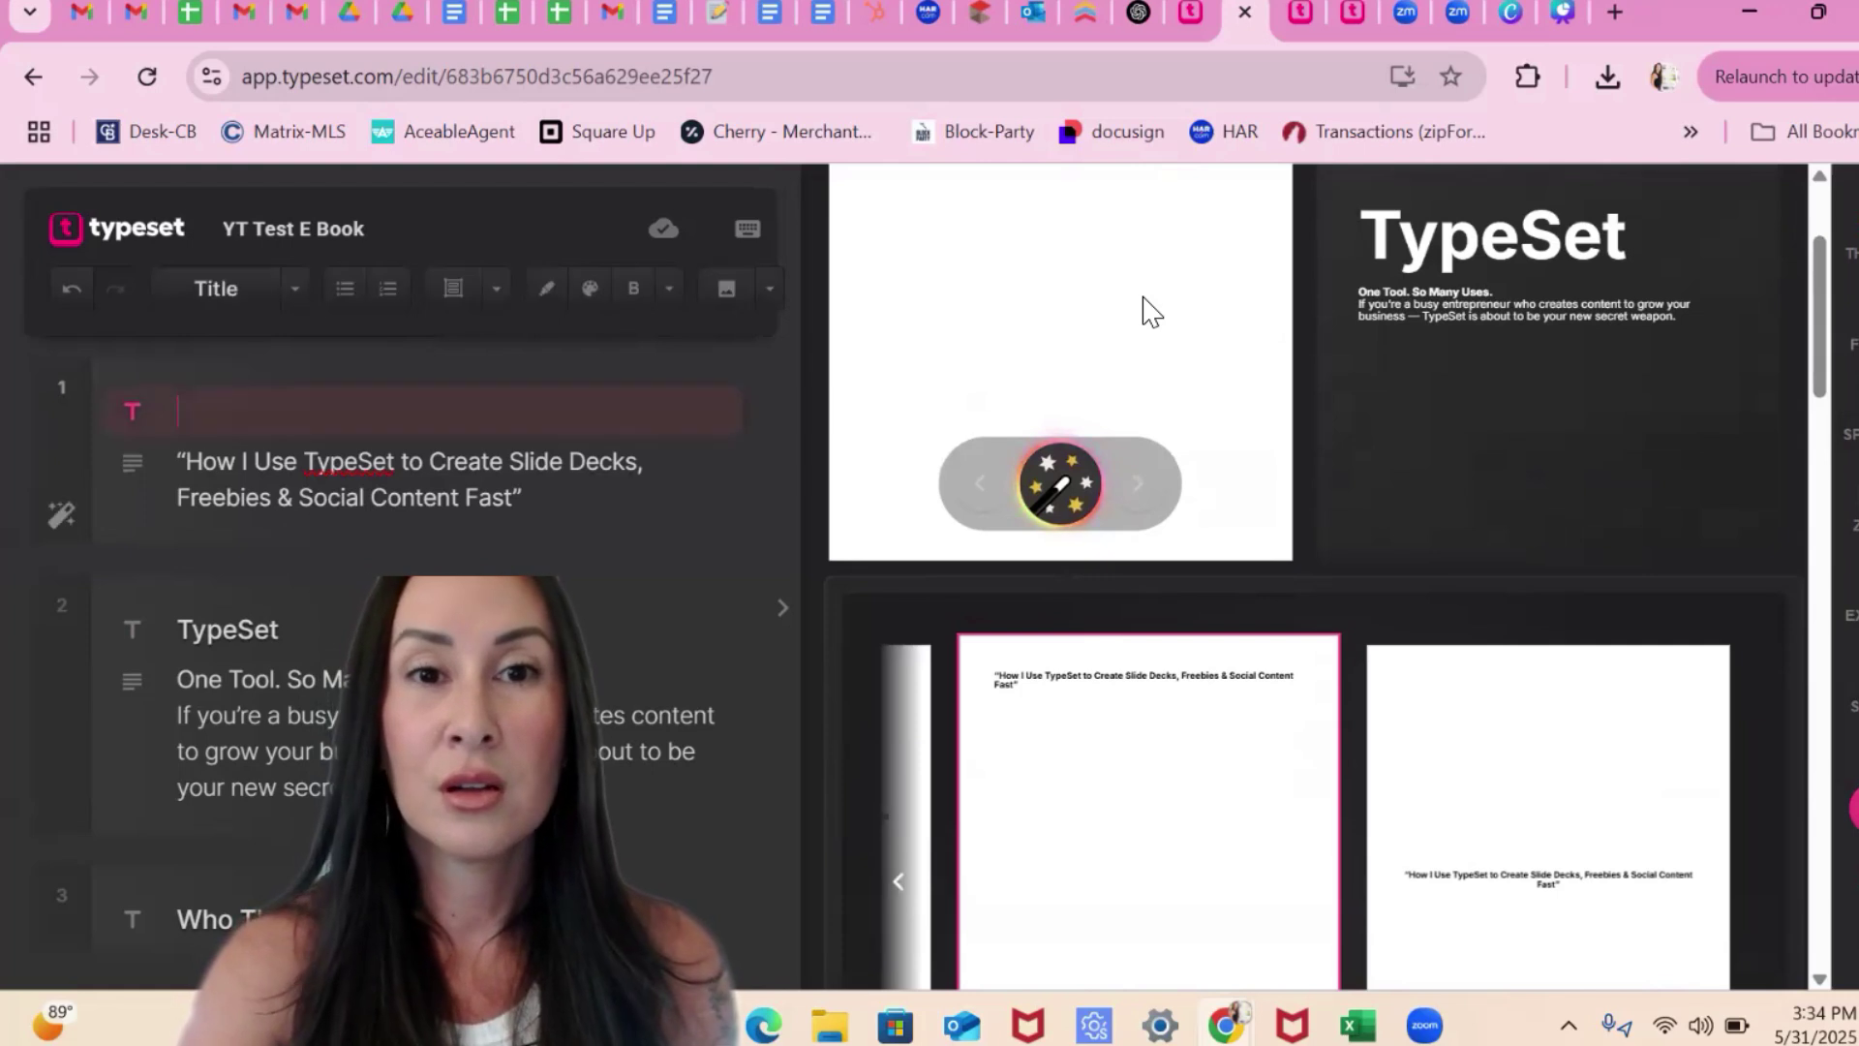
pyautogui.click(727, 315)
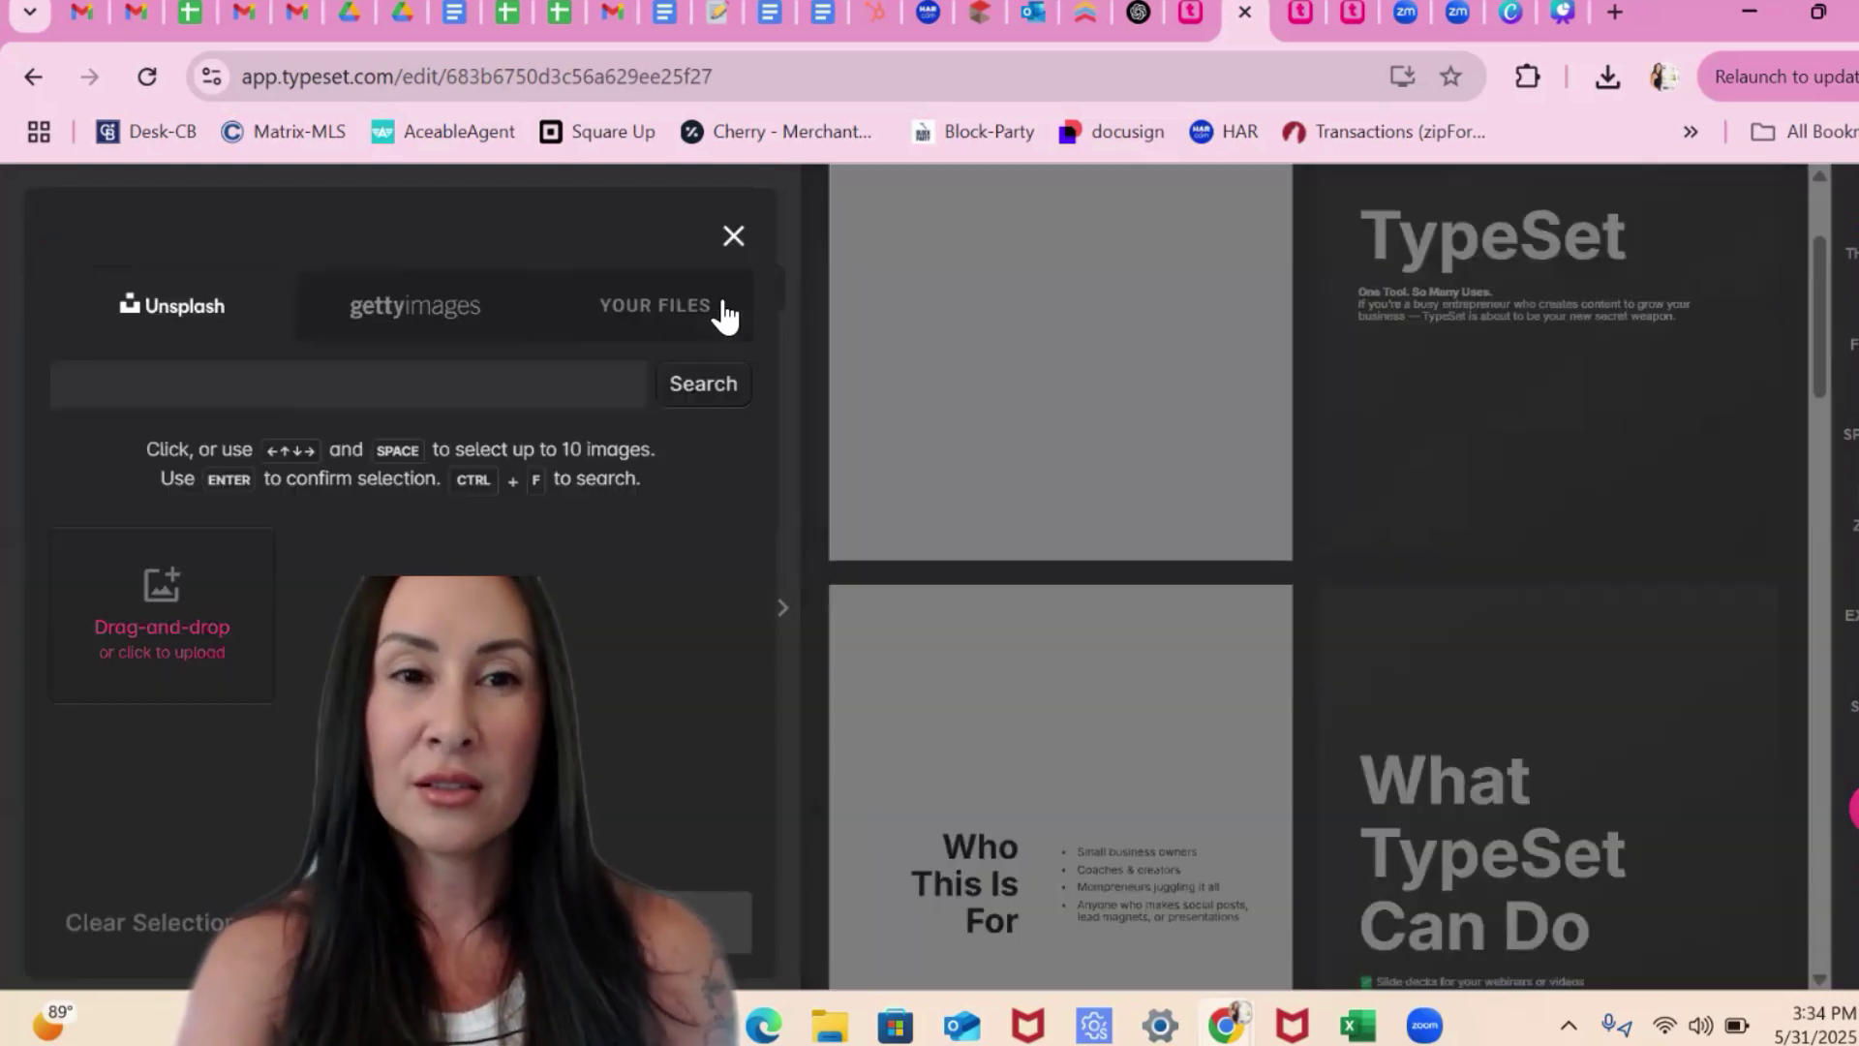
pyautogui.click(437, 321)
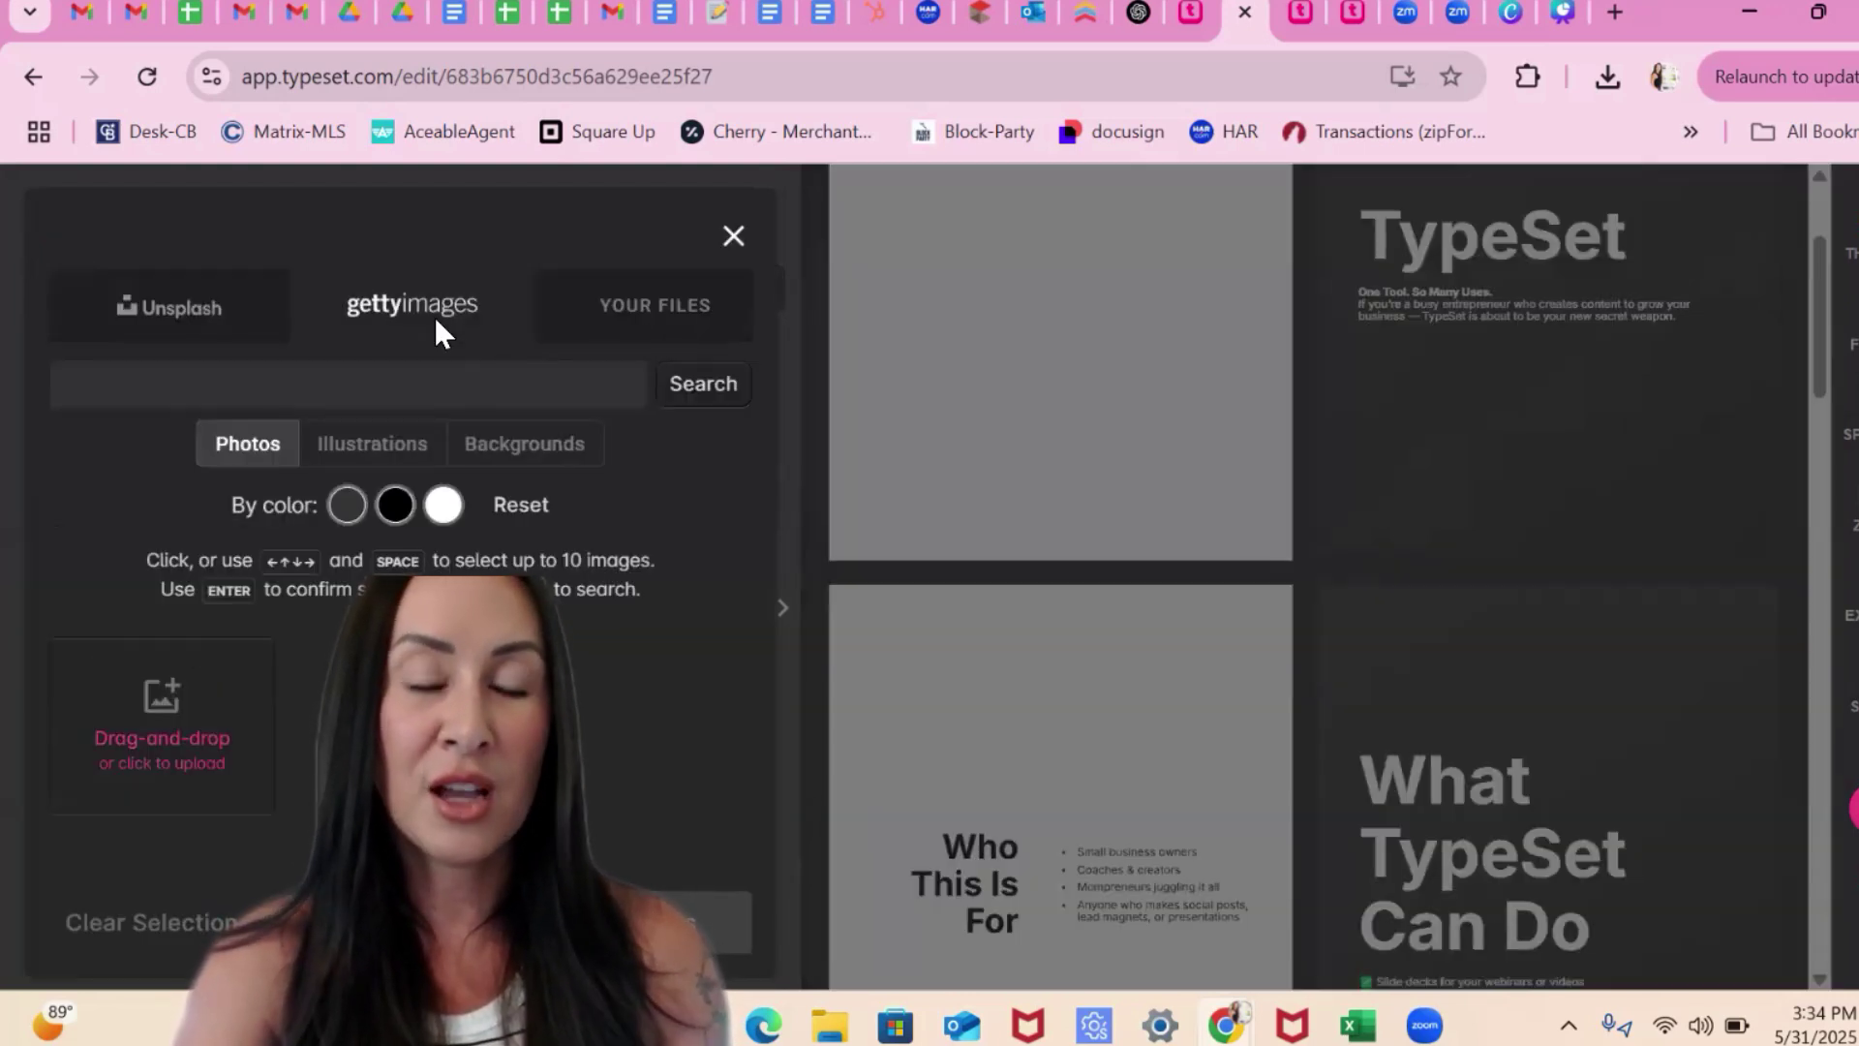
pyautogui.click(370, 384)
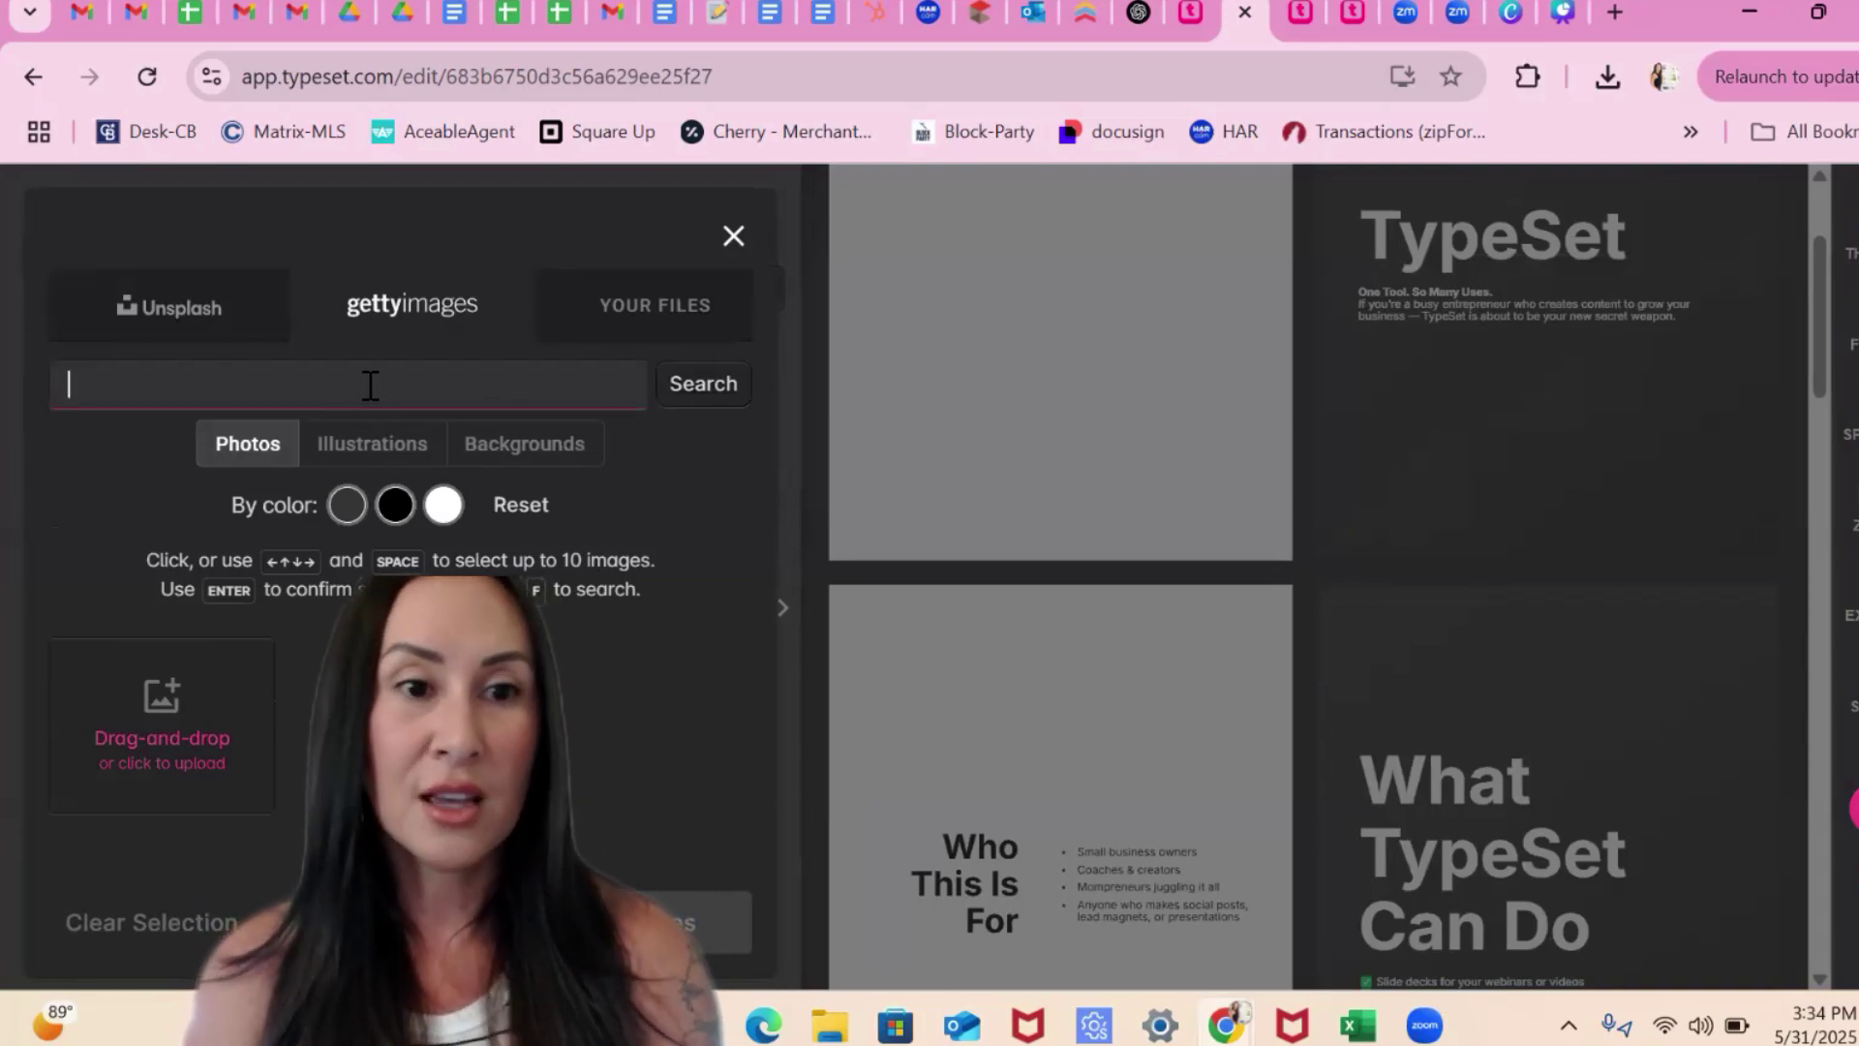
pyautogui.write('entr')
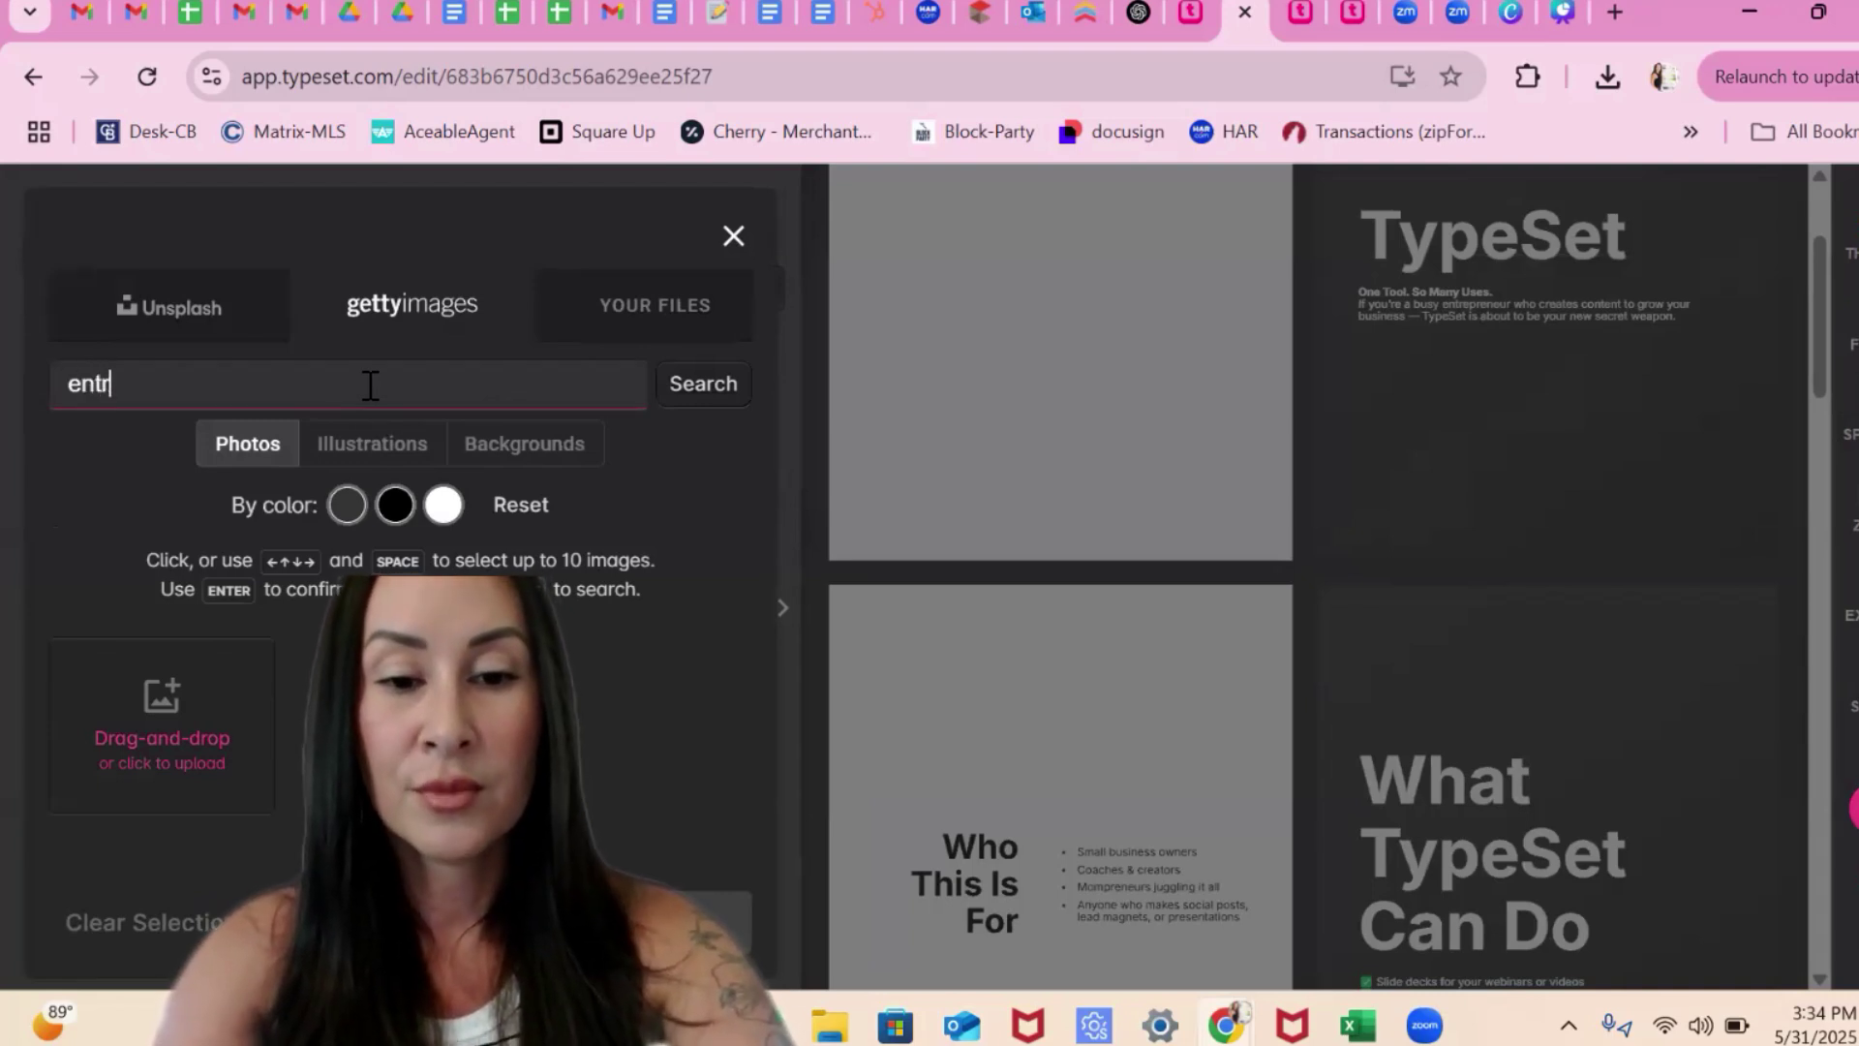
pyautogui.write('epreneur')
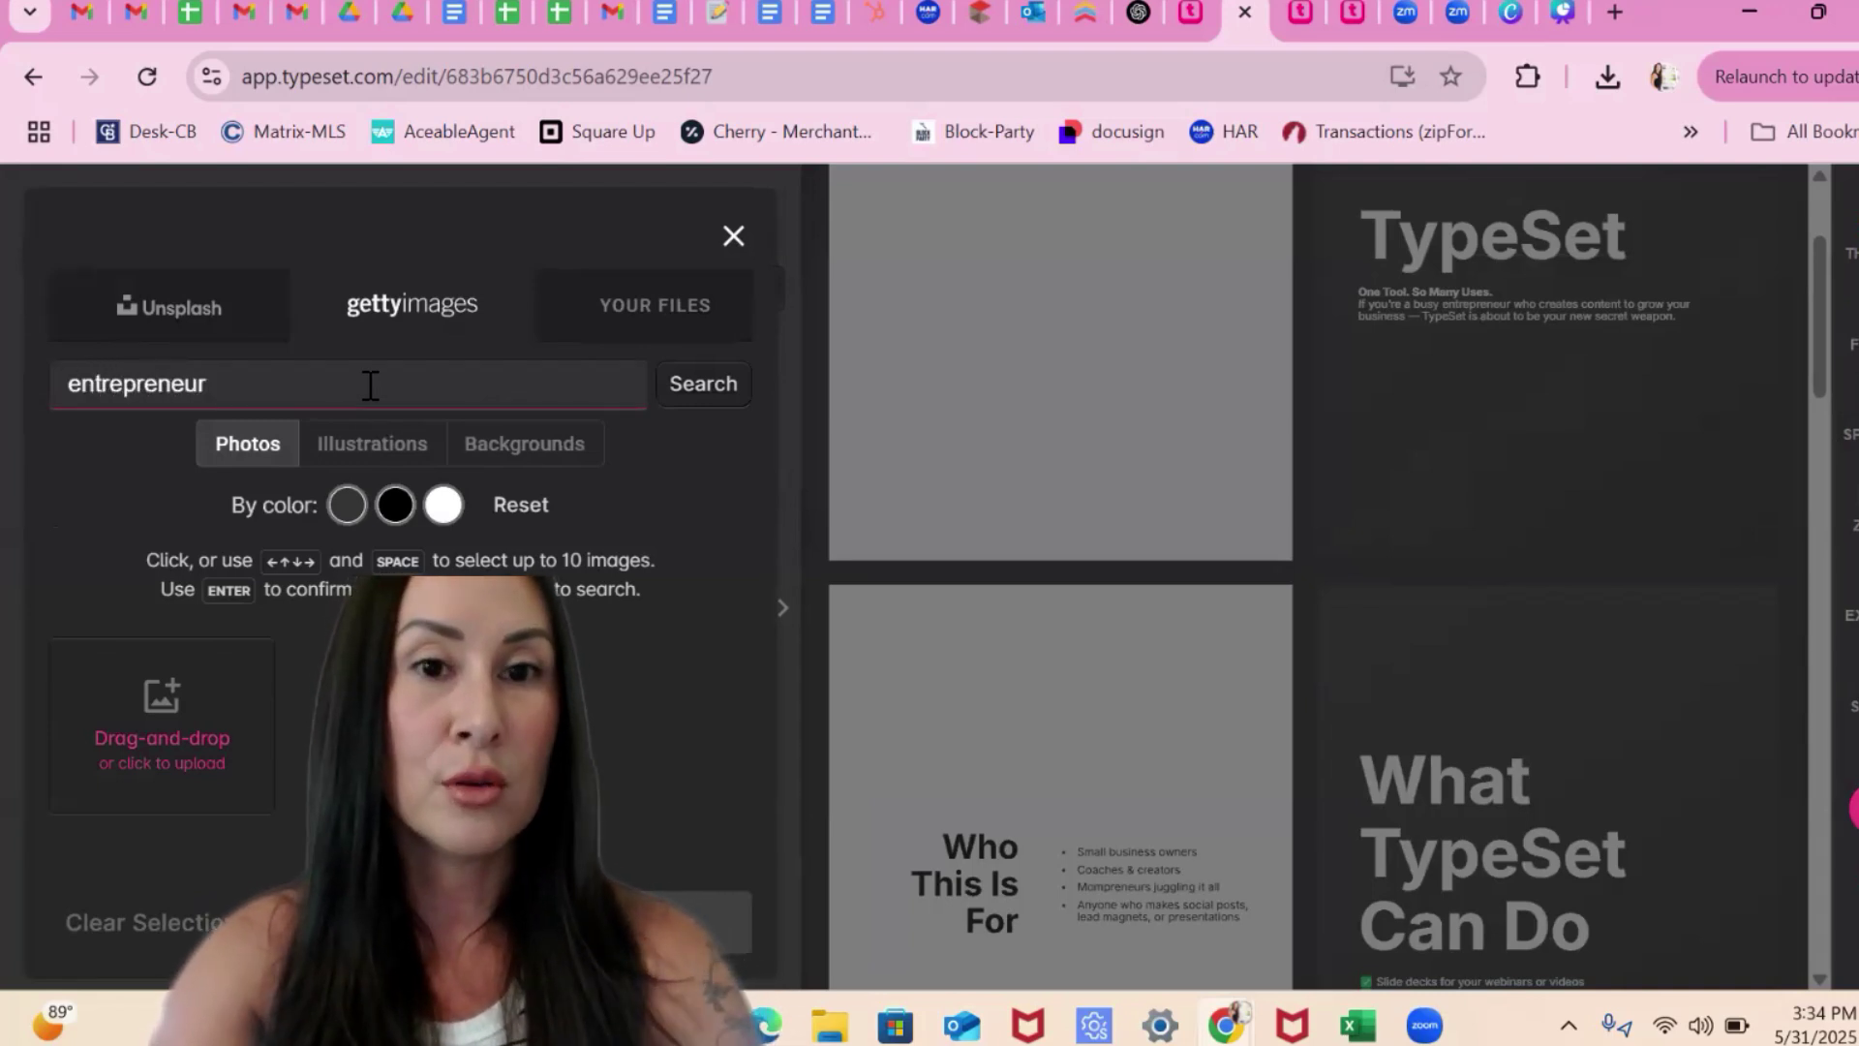
pyautogui.press('Return')
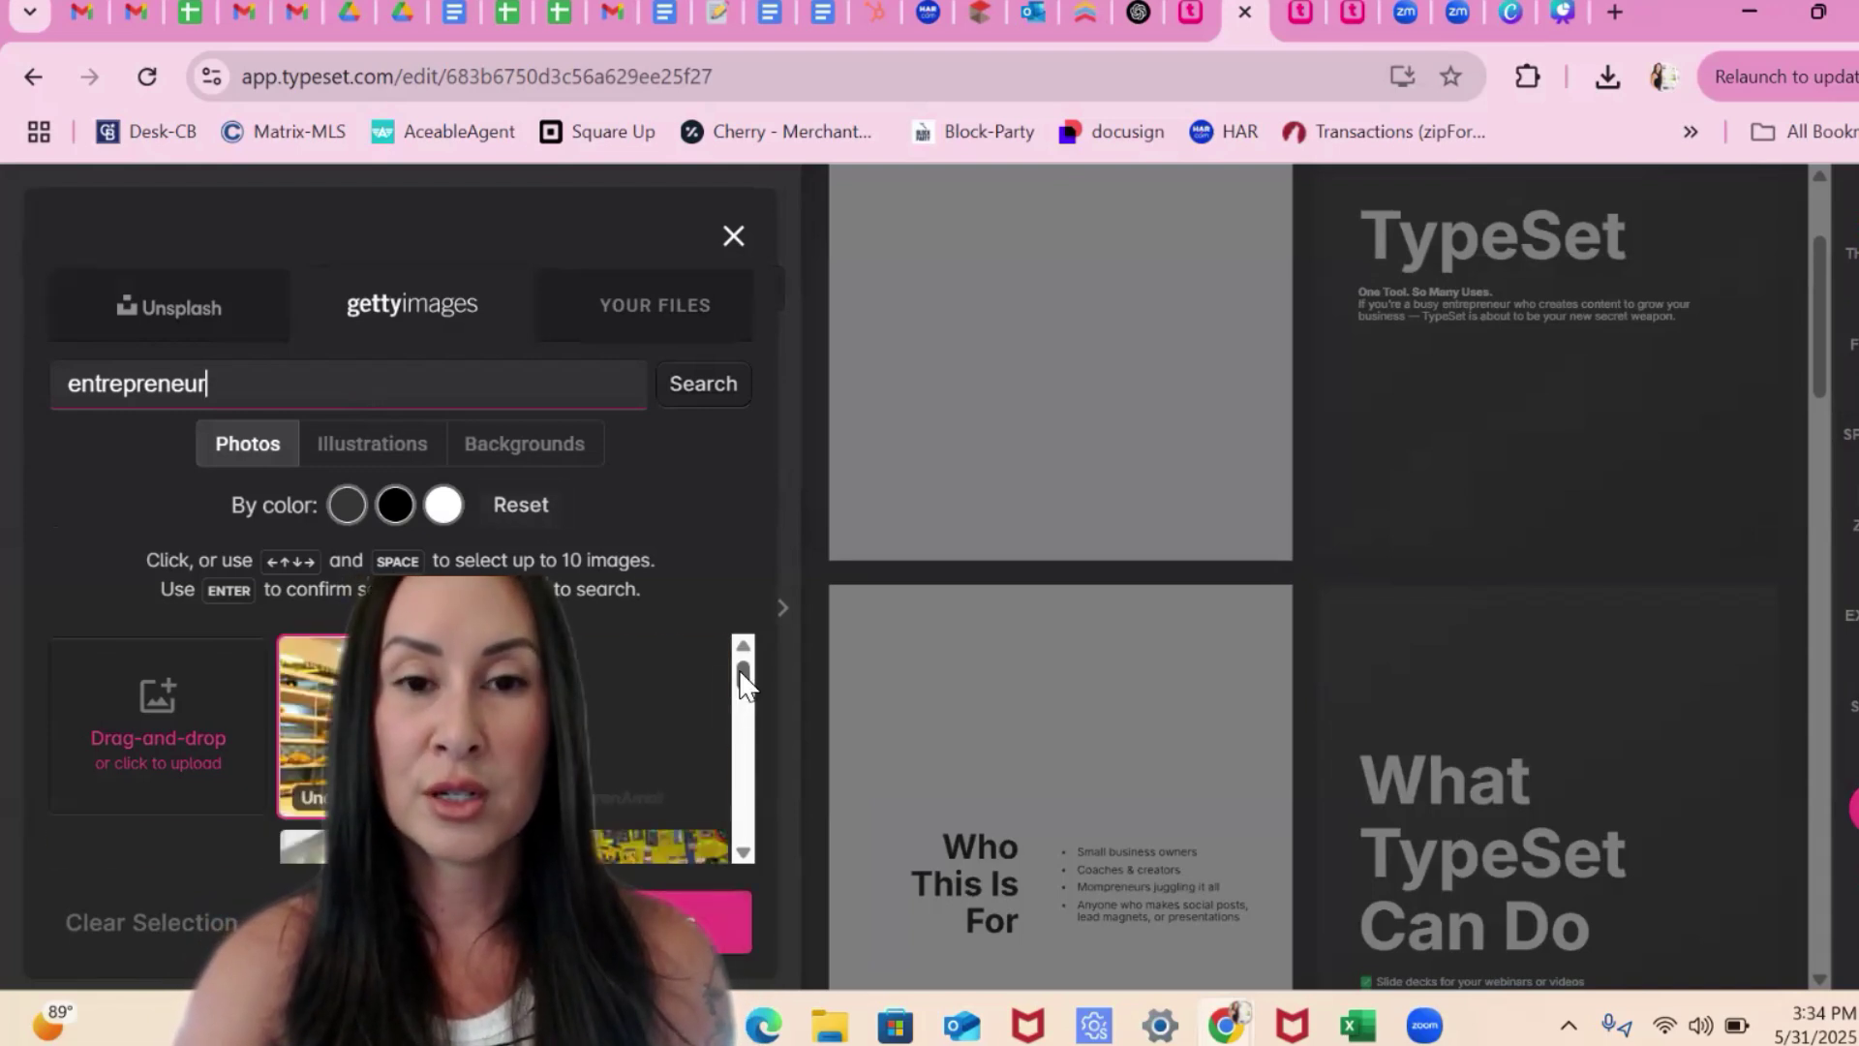
pyautogui.moveTo(746, 678)
pyautogui.mouseDown()
pyautogui.moveTo(749, 716)
pyautogui.moveTo(744, 695)
pyautogui.mouseUp()
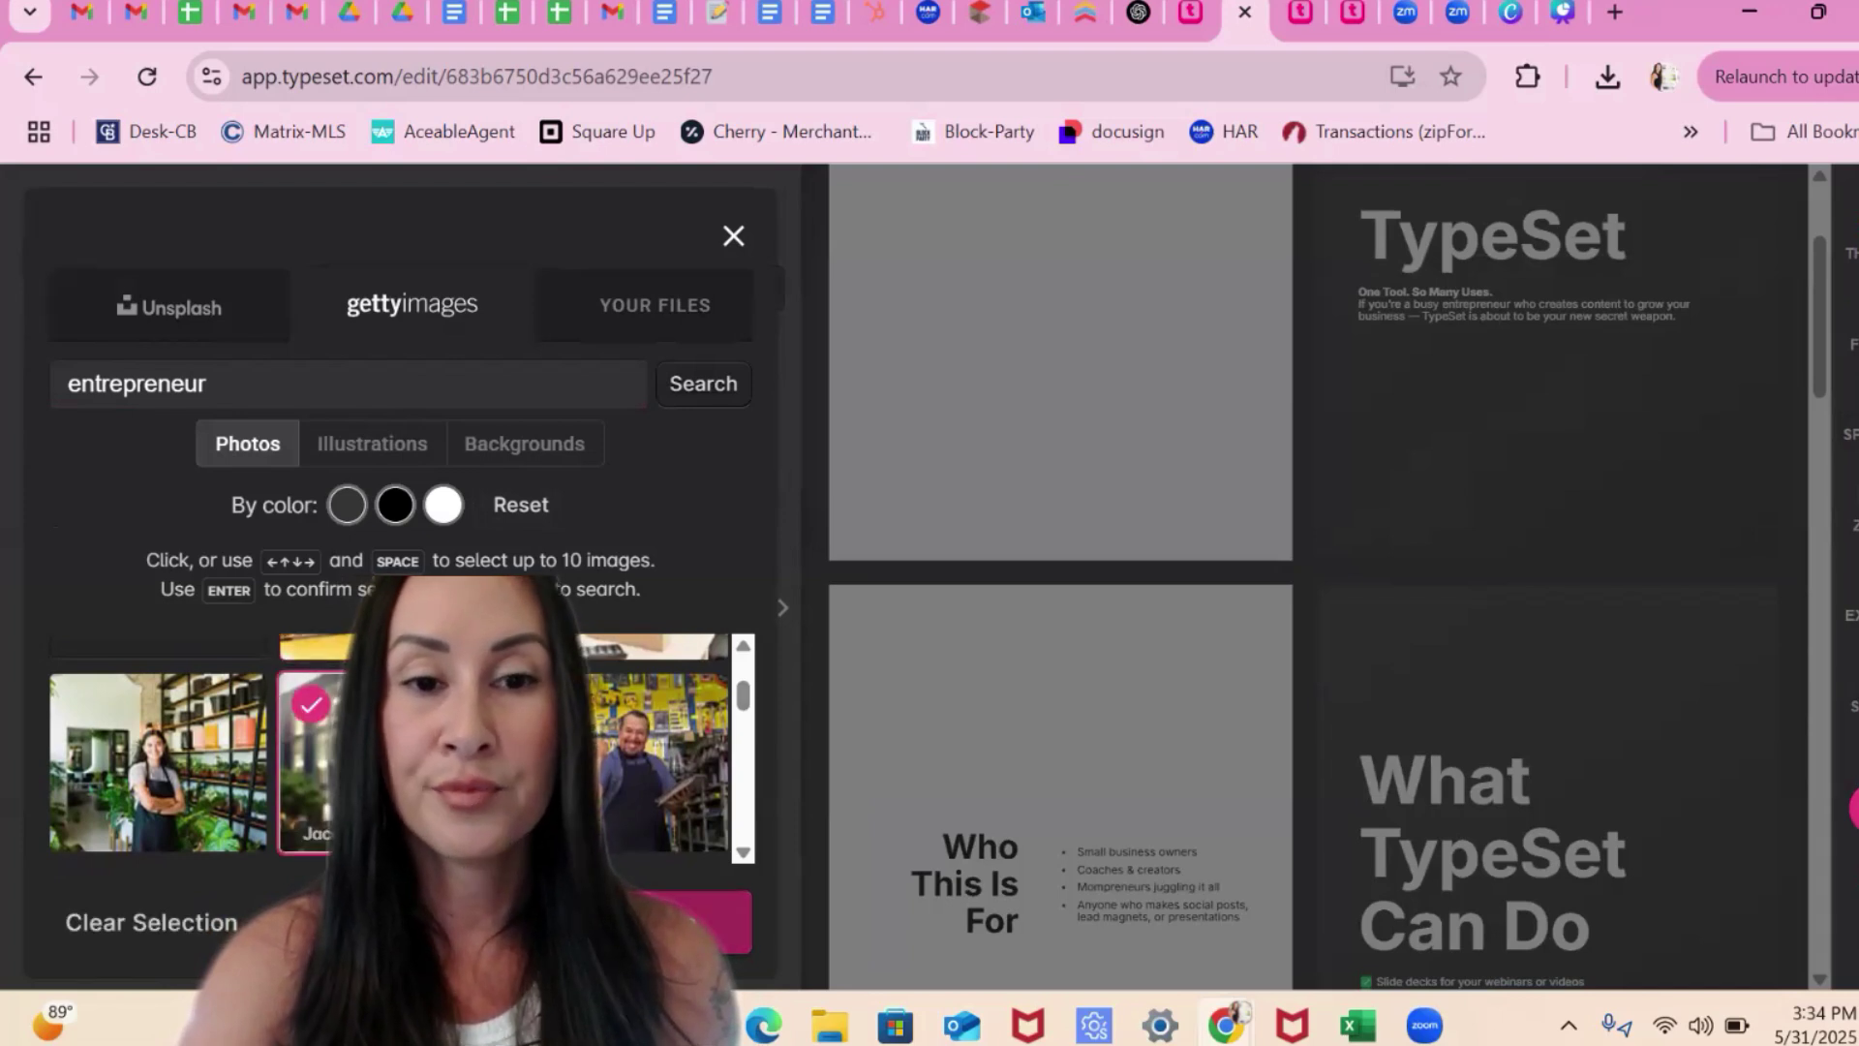
pyautogui.click(388, 711)
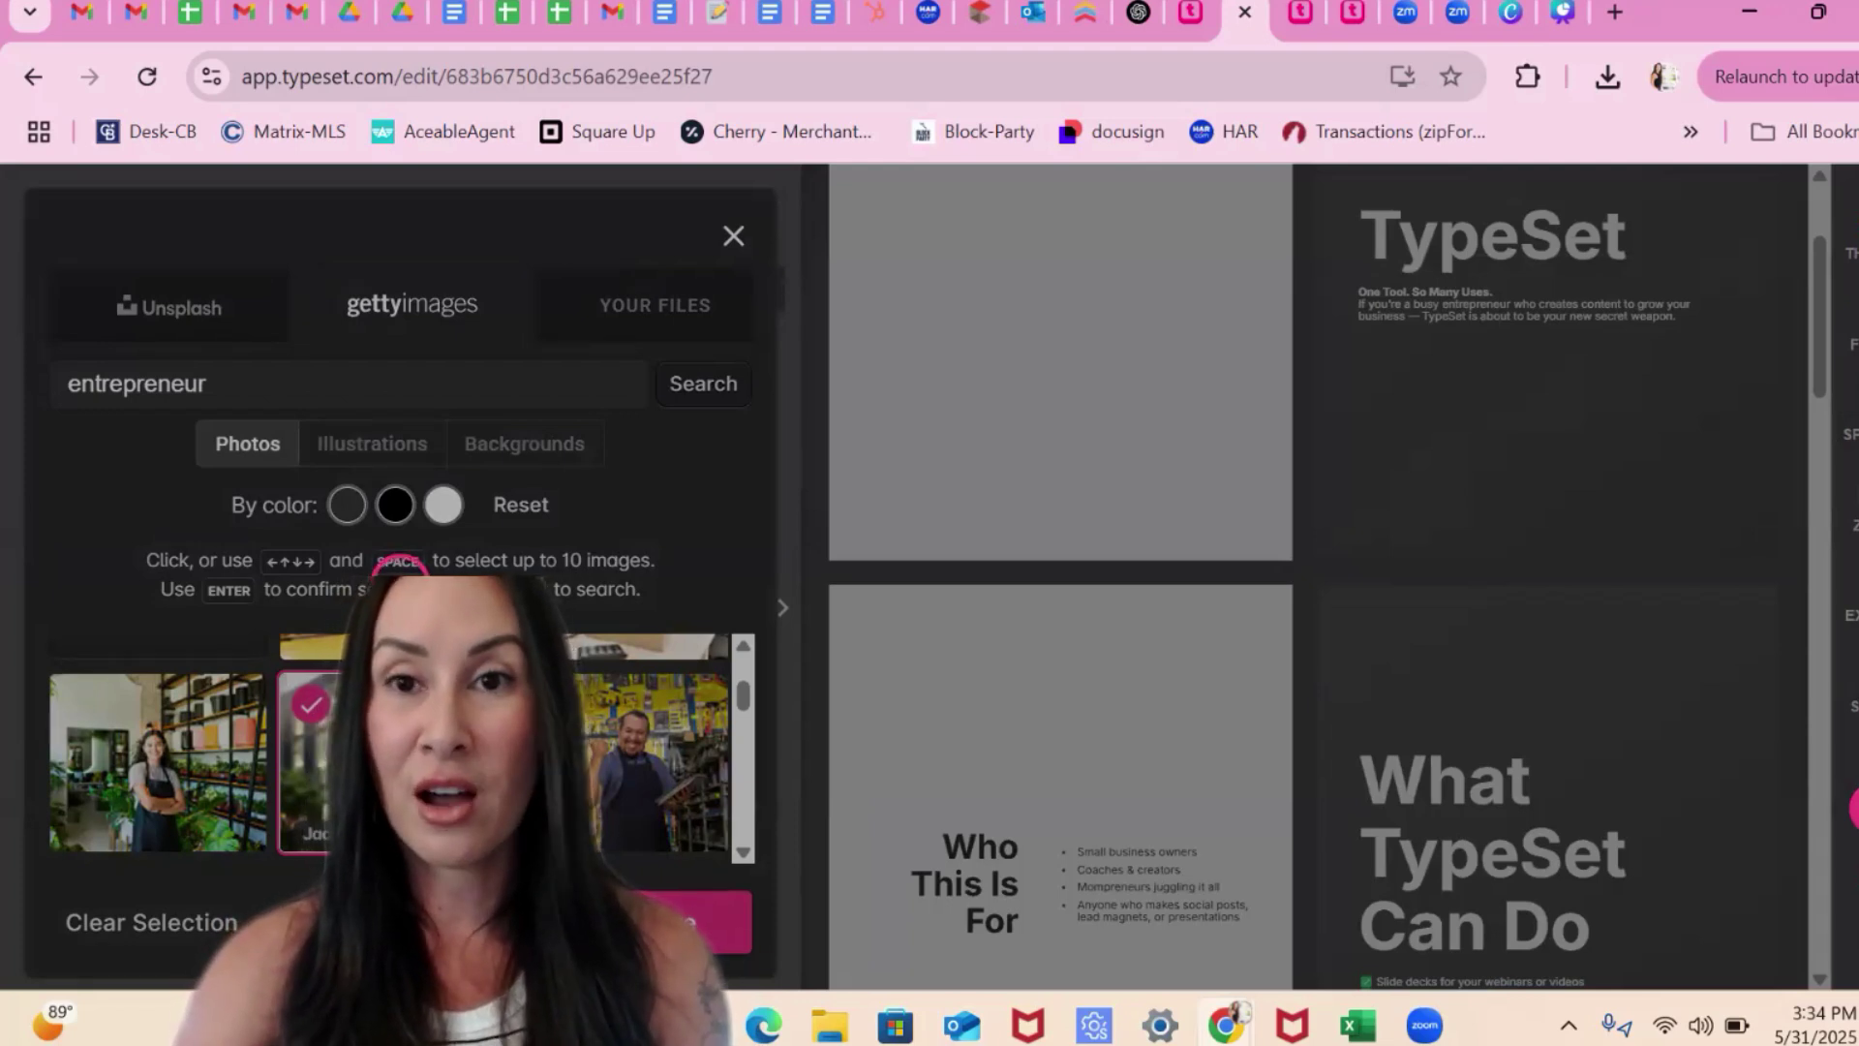
pyautogui.press('Return')
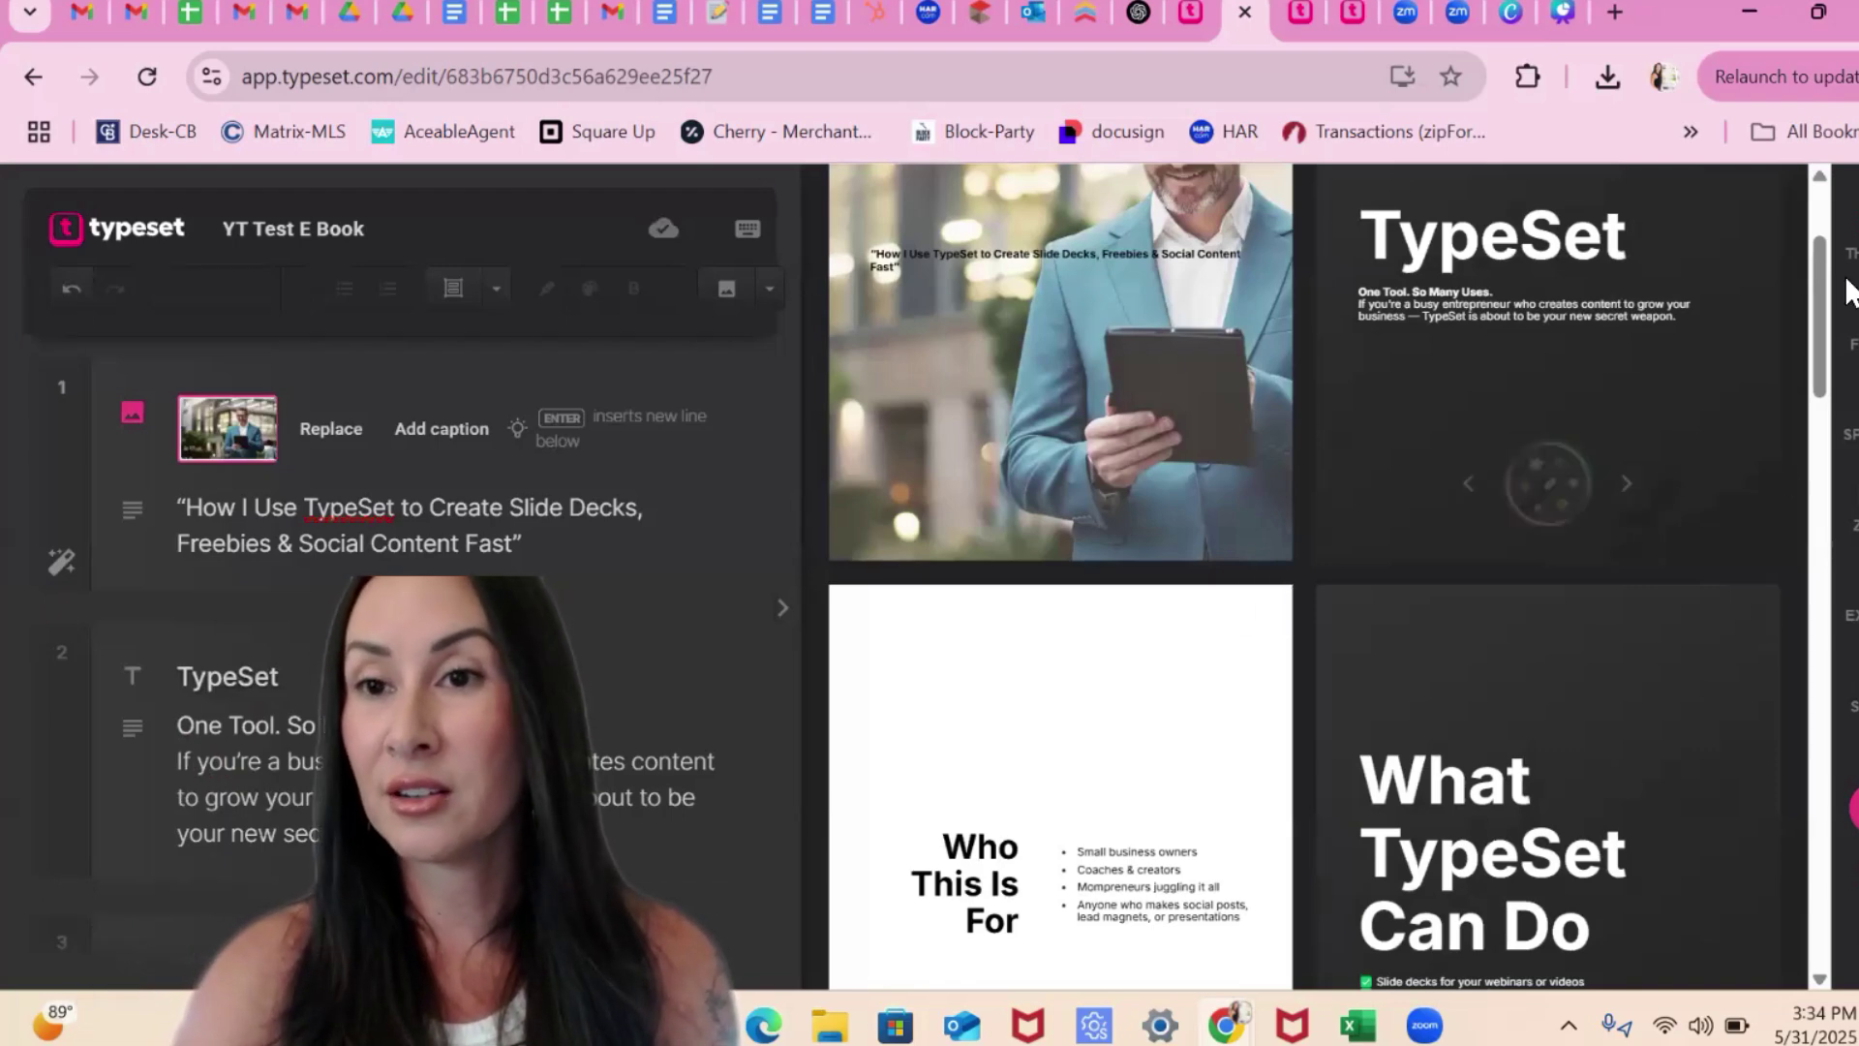
# Page through the title page's design variations until the dark-background layouts appear.
pyautogui.scroll(2, 1825, 308)
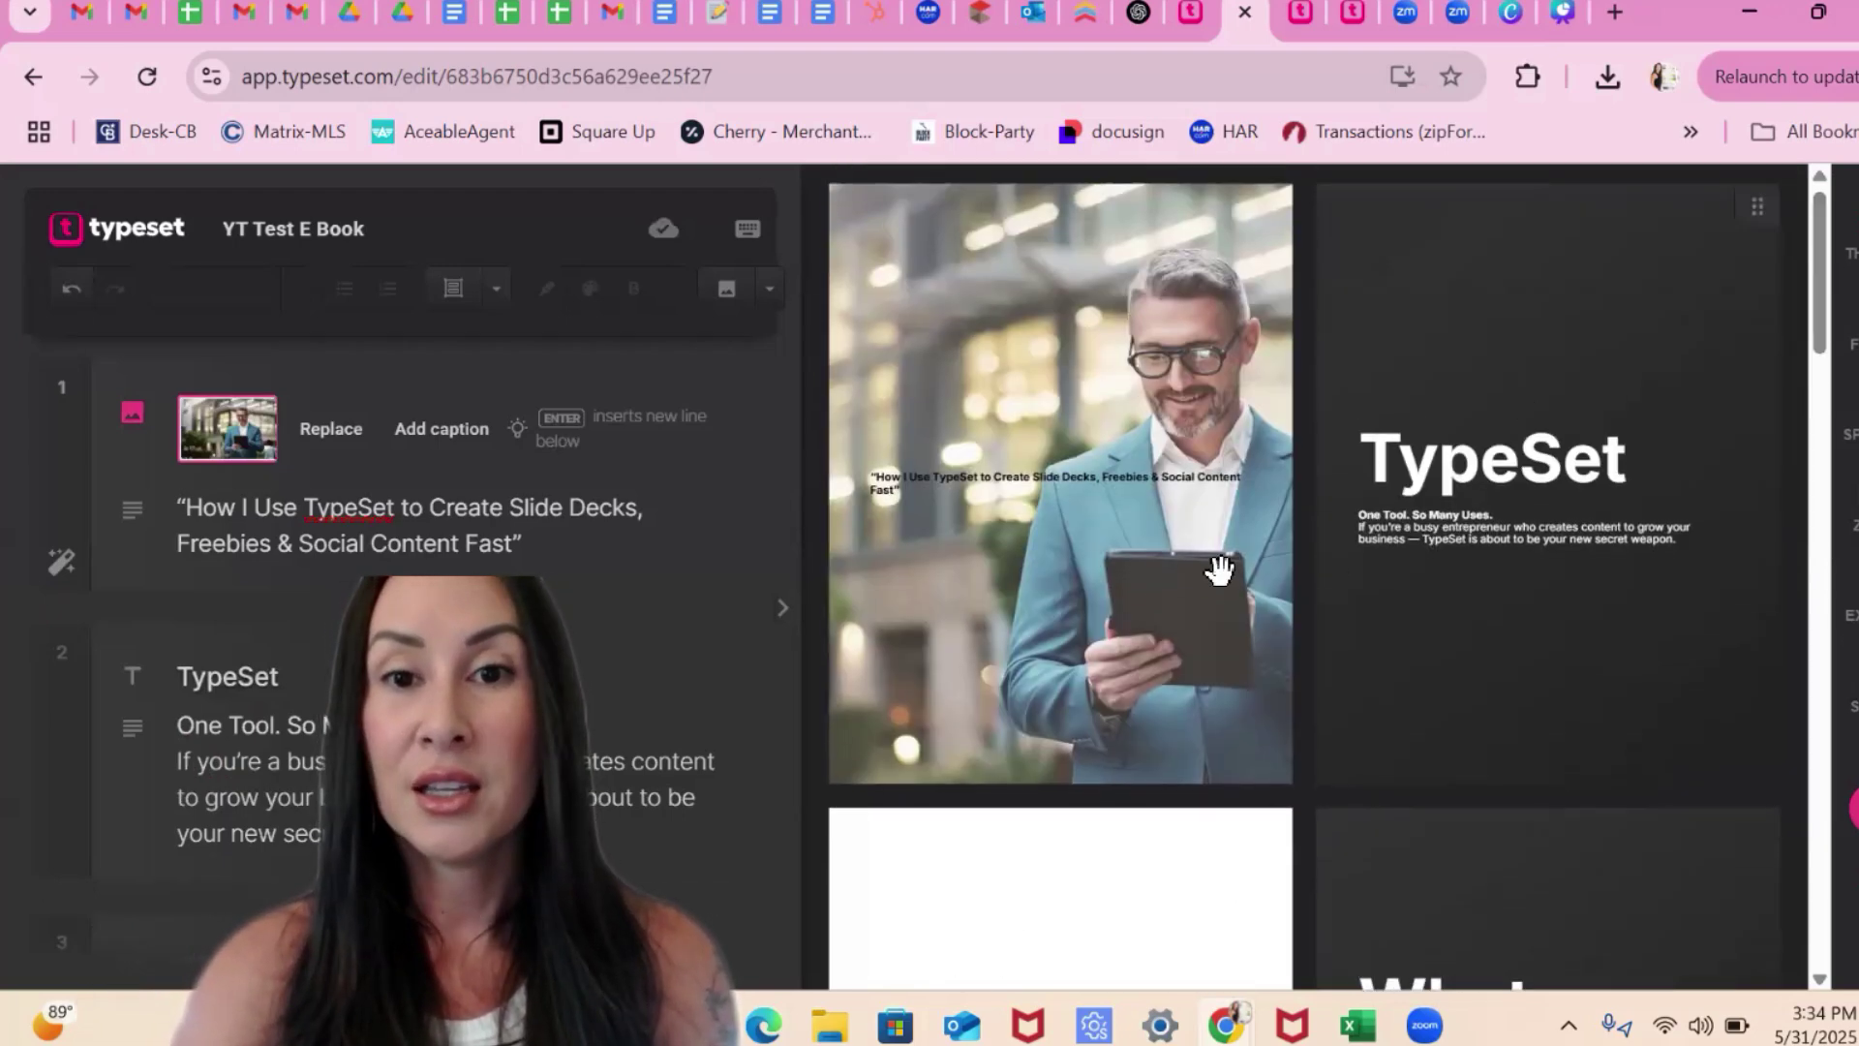
pyautogui.moveTo(1054, 594)
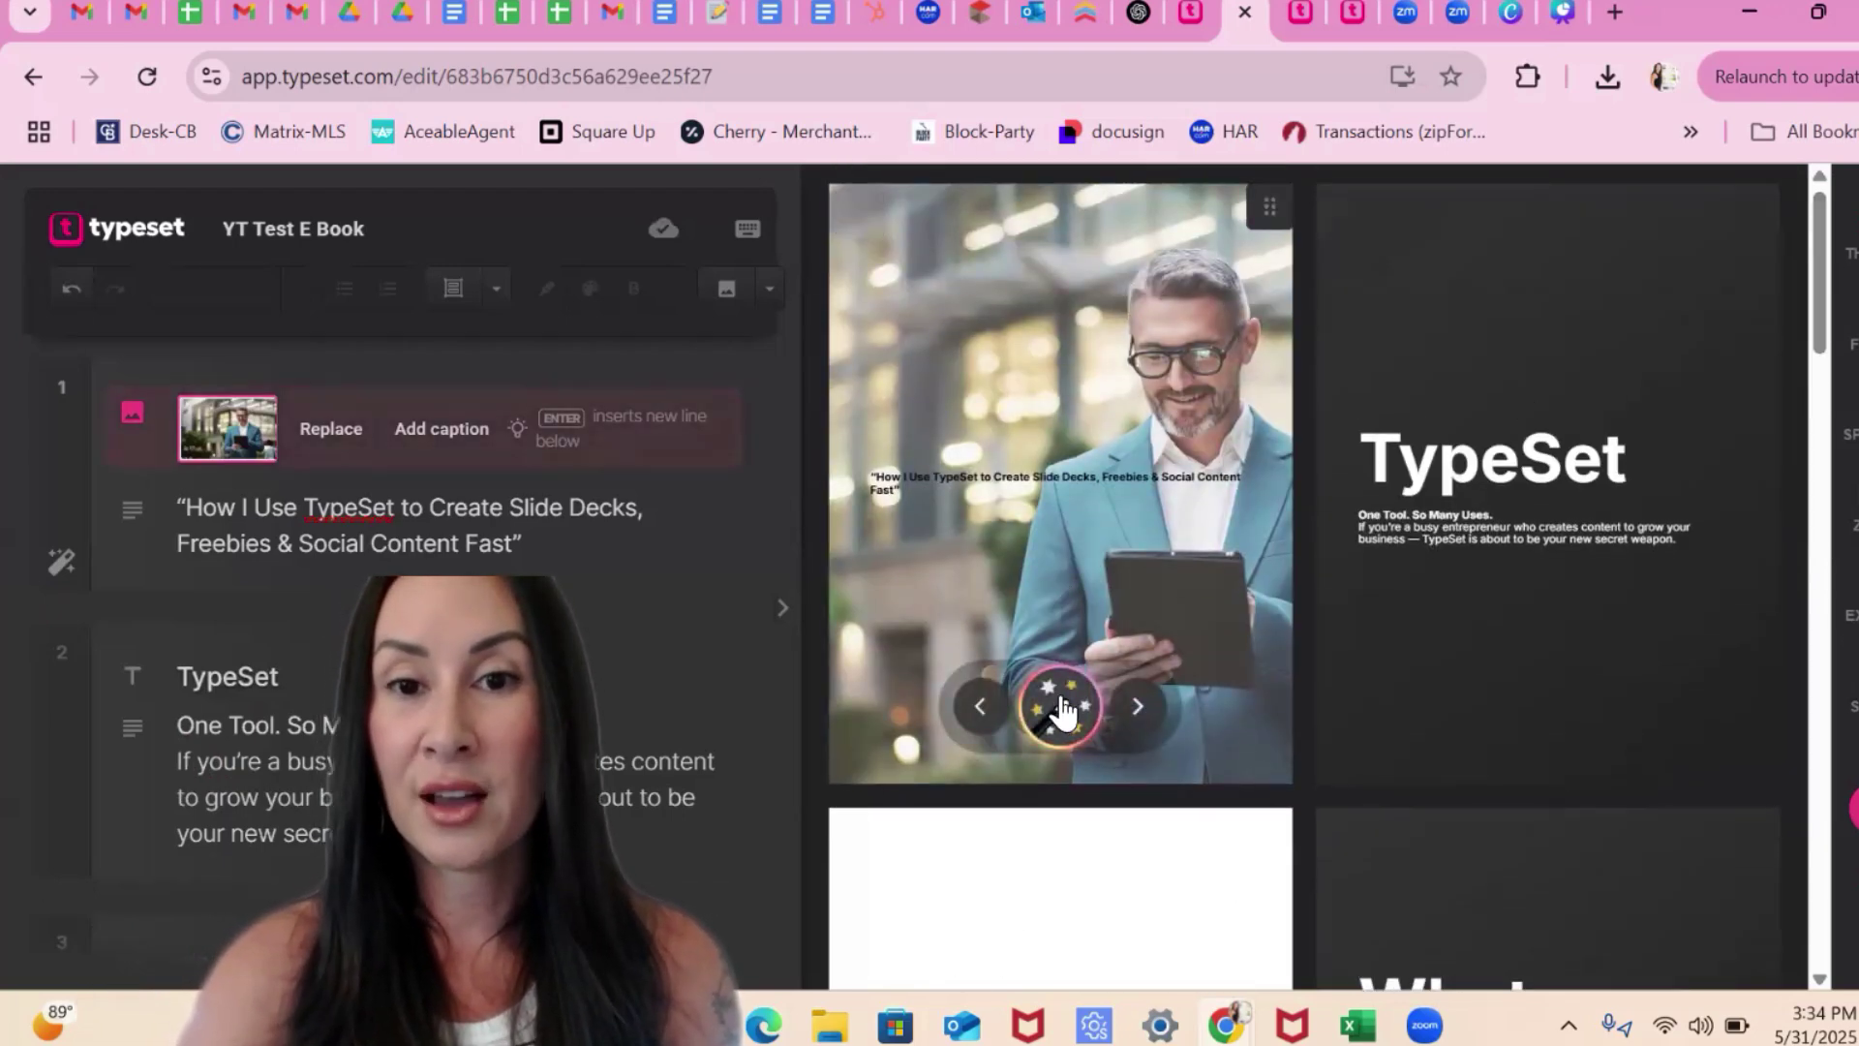
pyautogui.click(1062, 711)
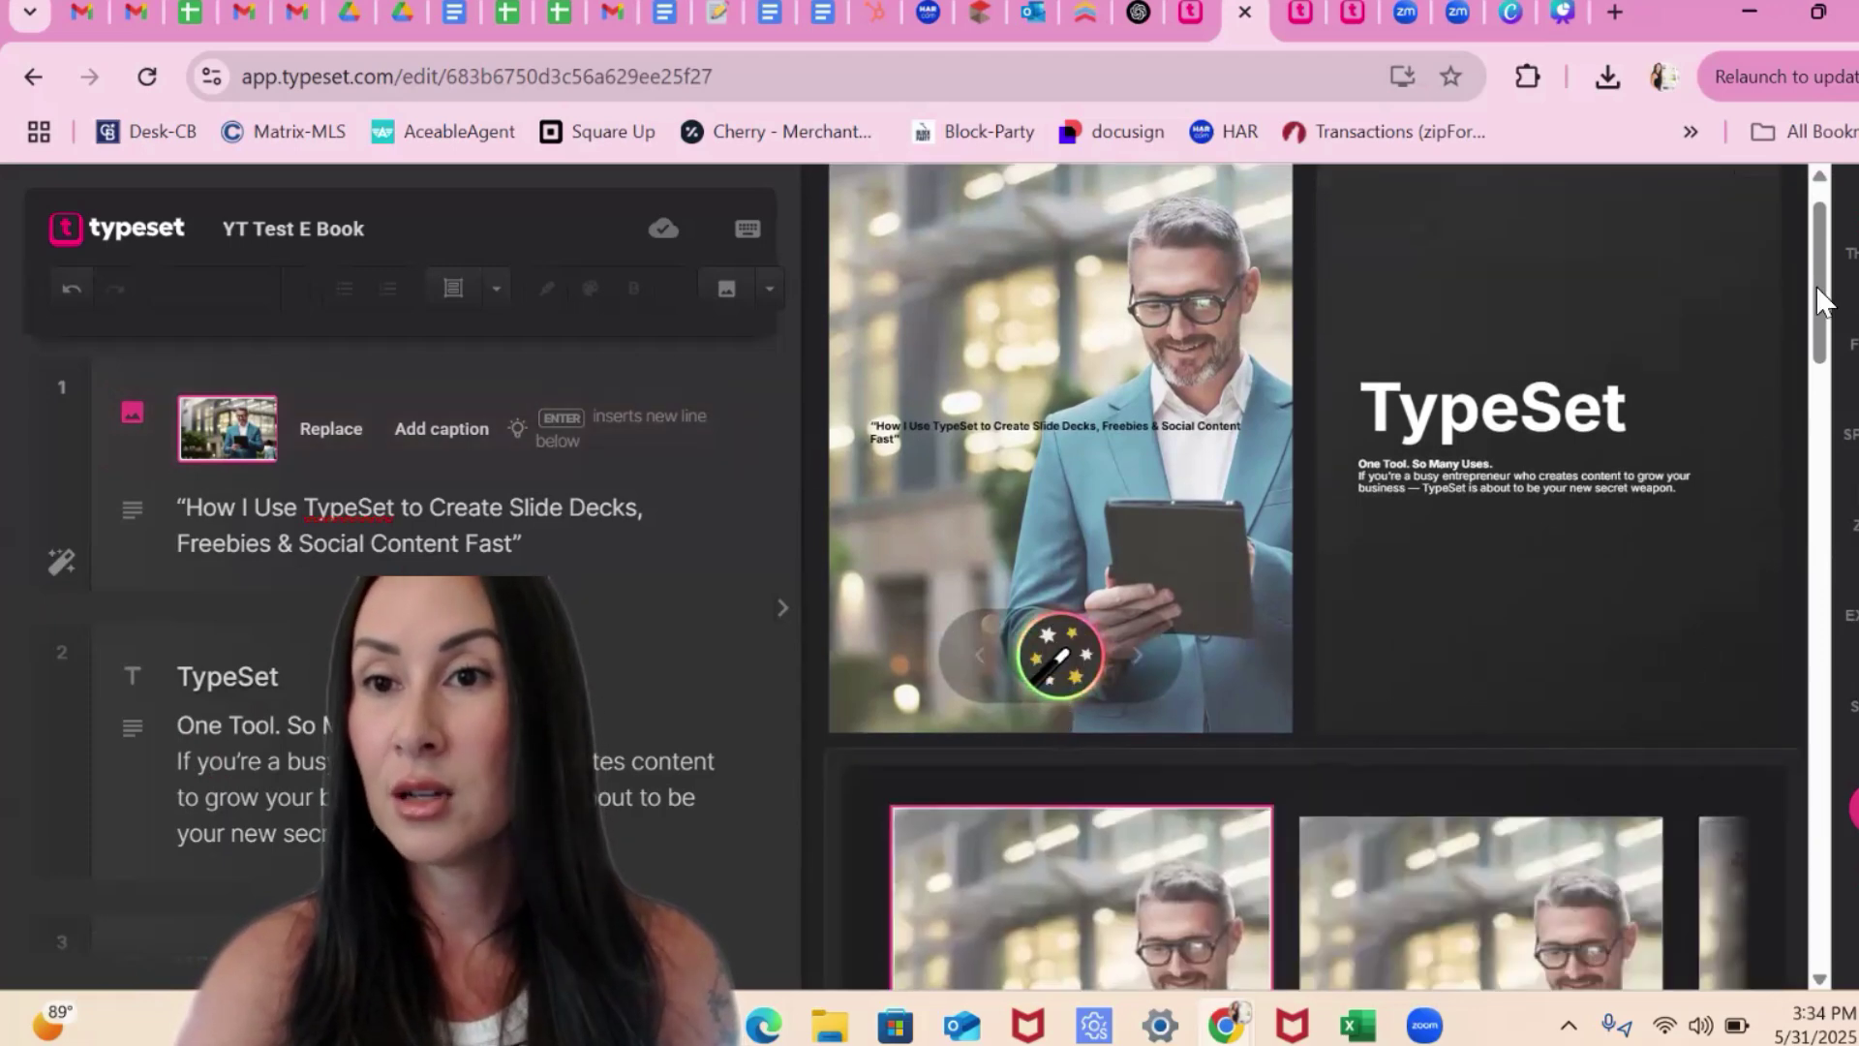
pyautogui.moveTo(1817, 300); pyautogui.dragTo(1818, 425)
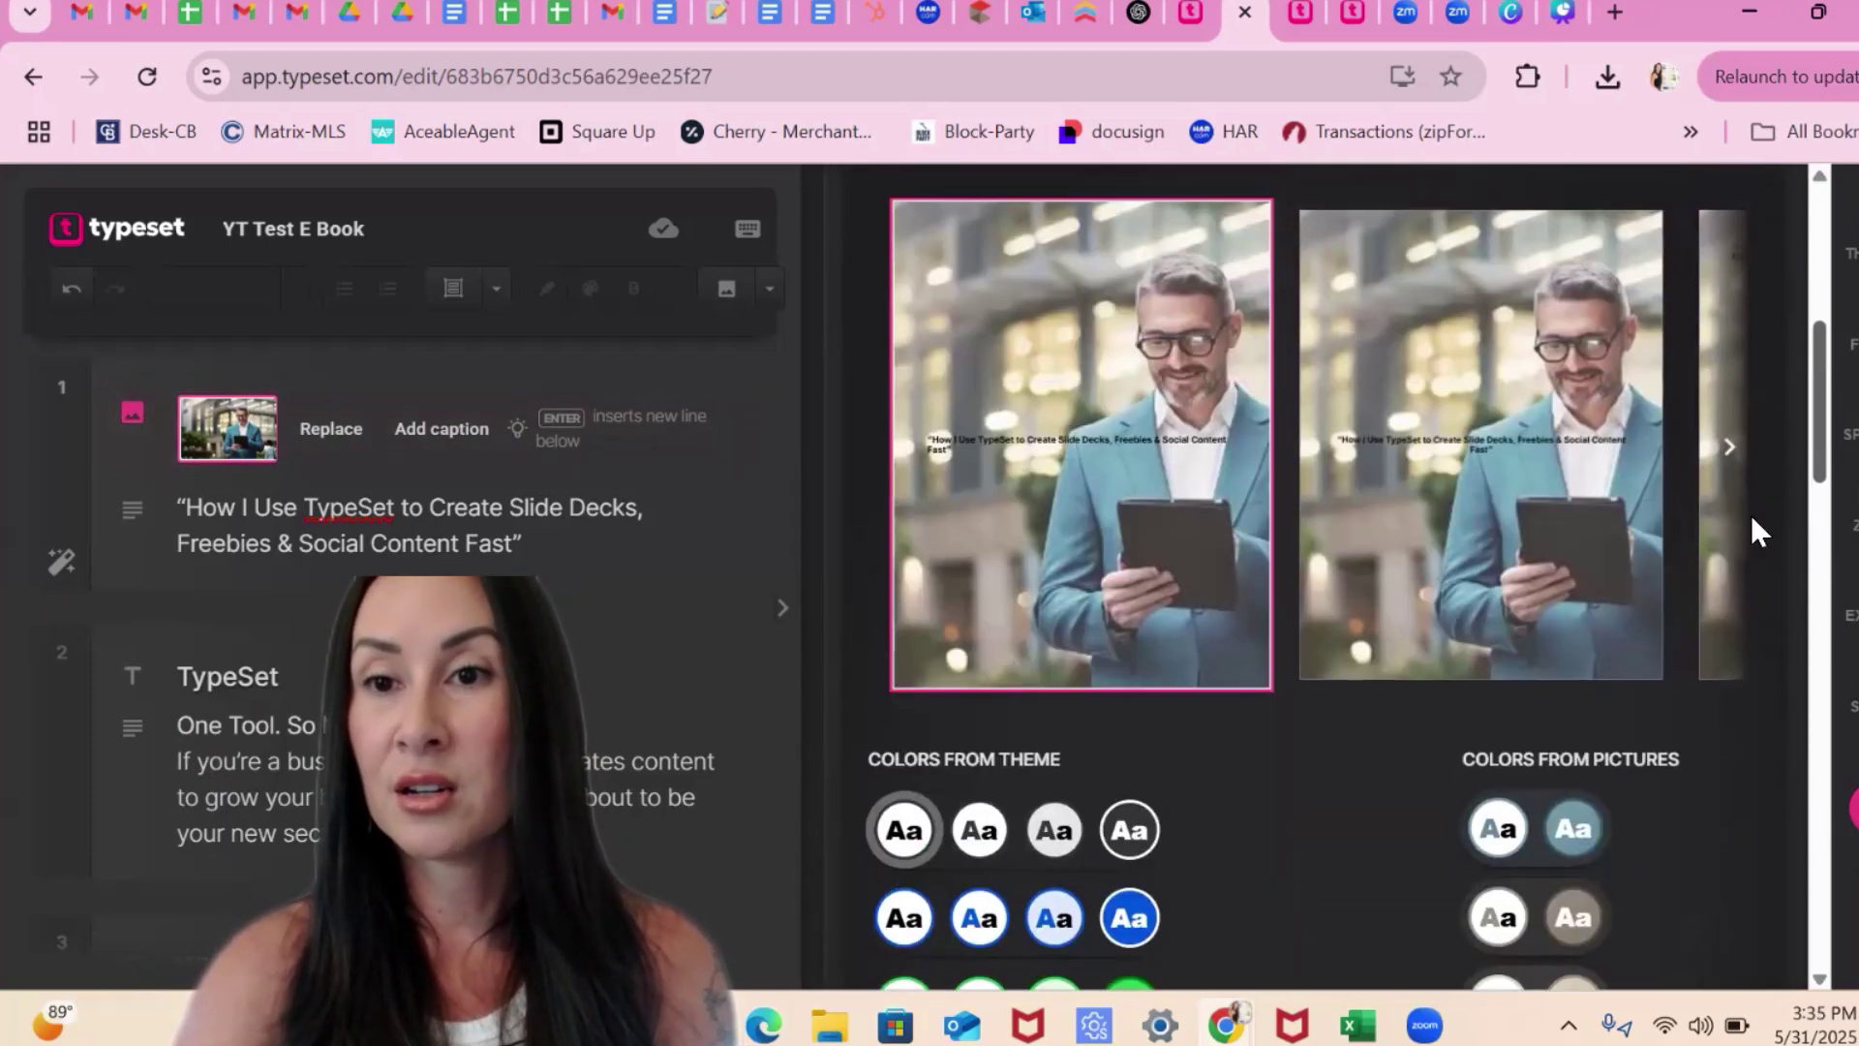
pyautogui.click(1730, 450)
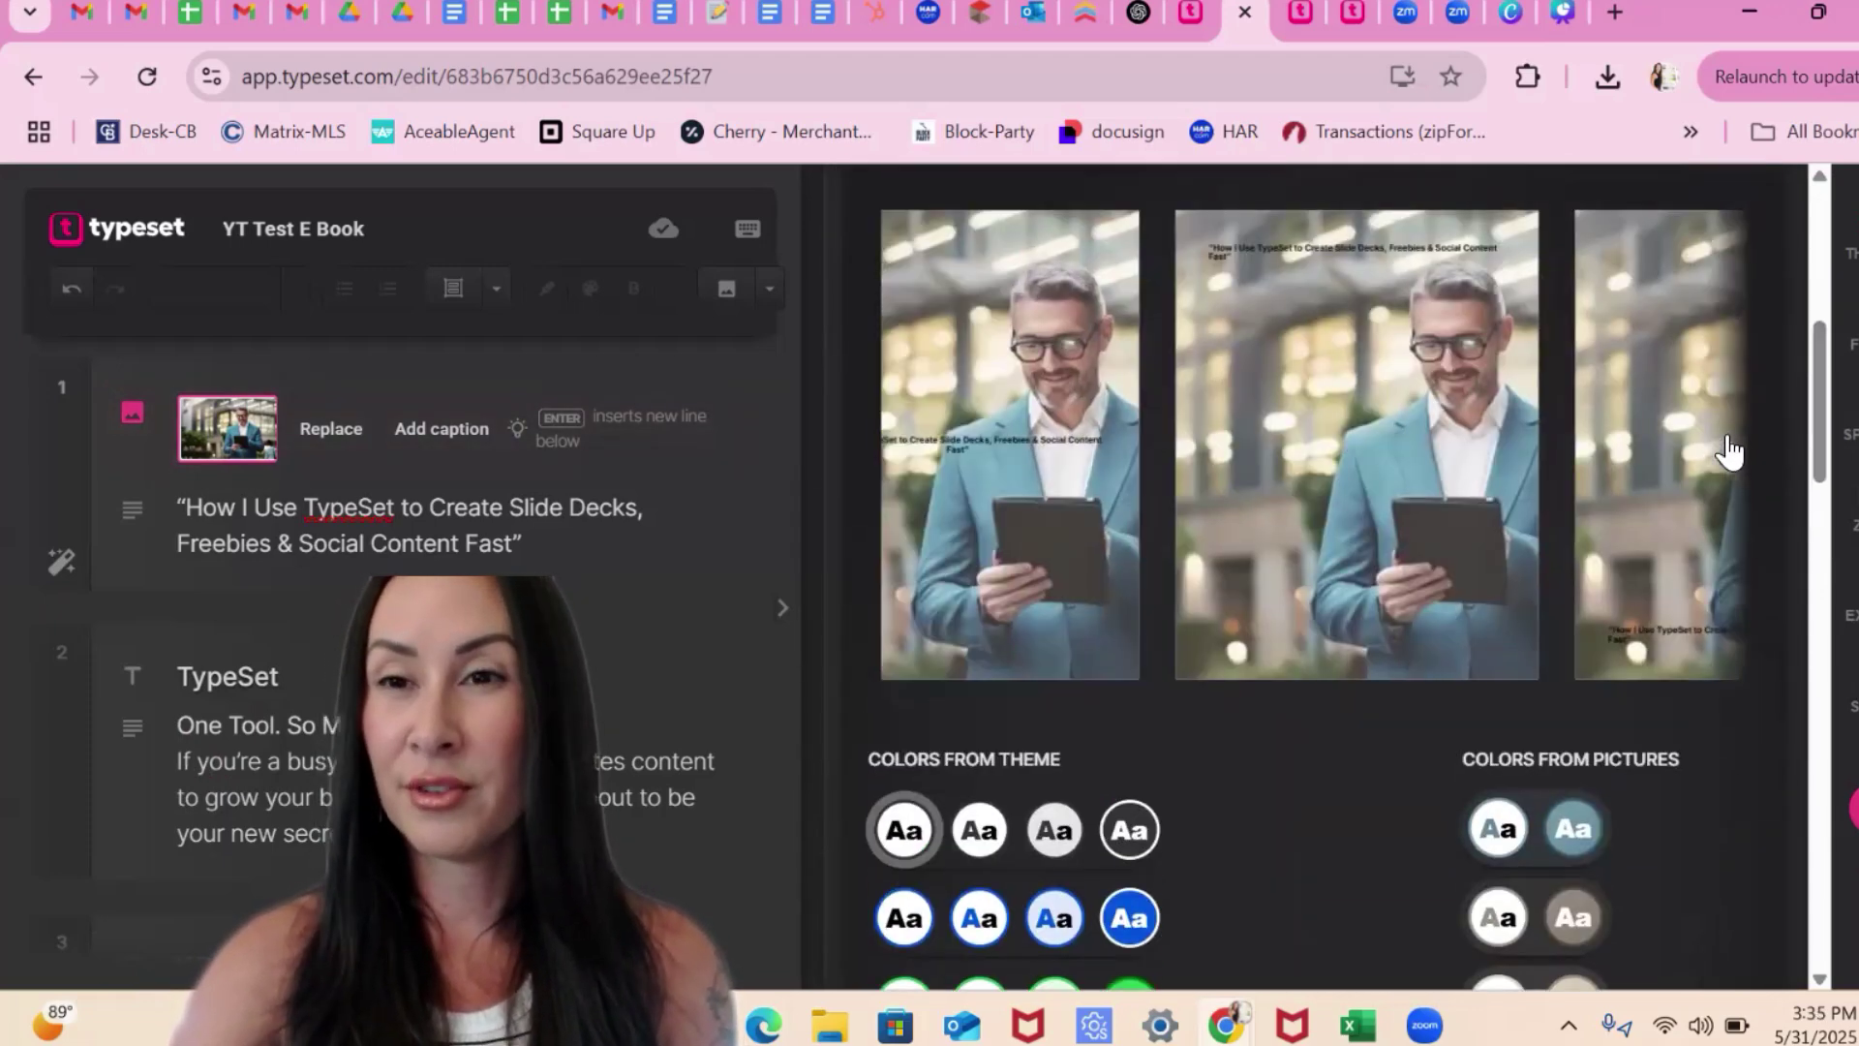
pyautogui.click(1730, 451)
pyautogui.click(1730, 450)
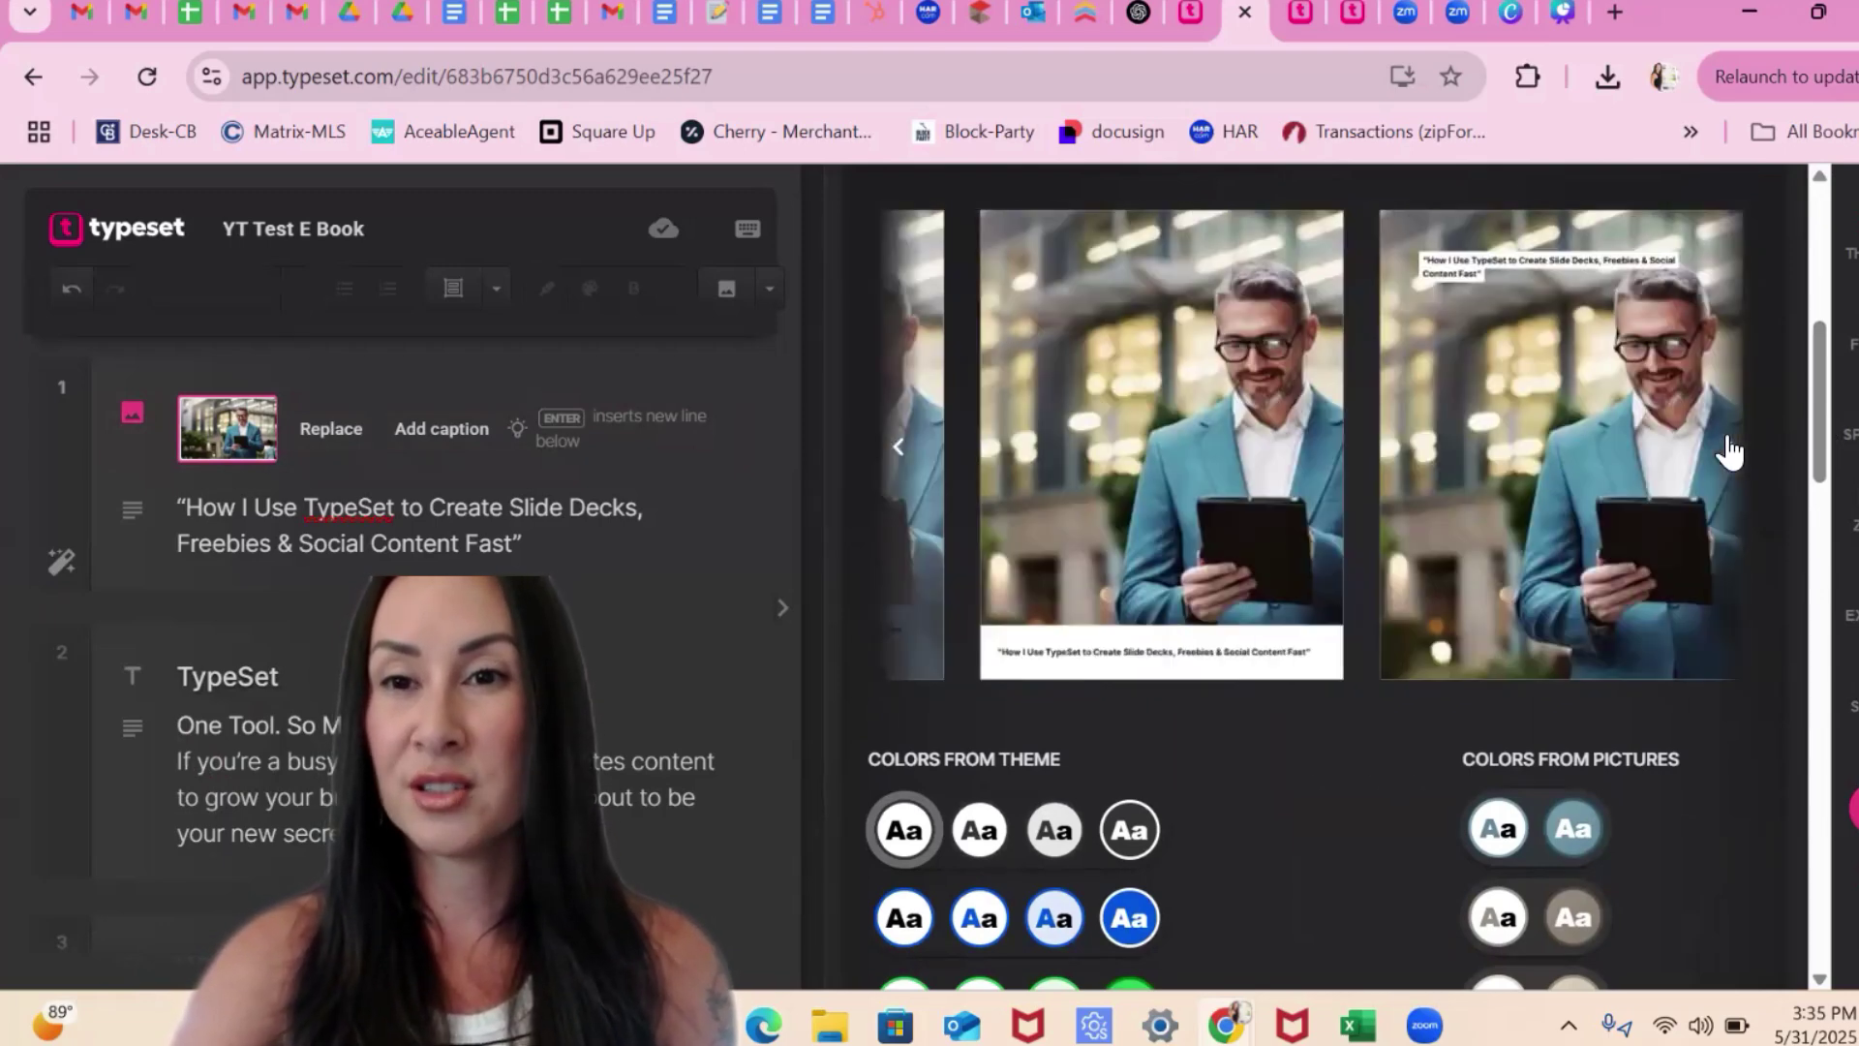
pyautogui.click(1730, 451)
pyautogui.click(1730, 450)
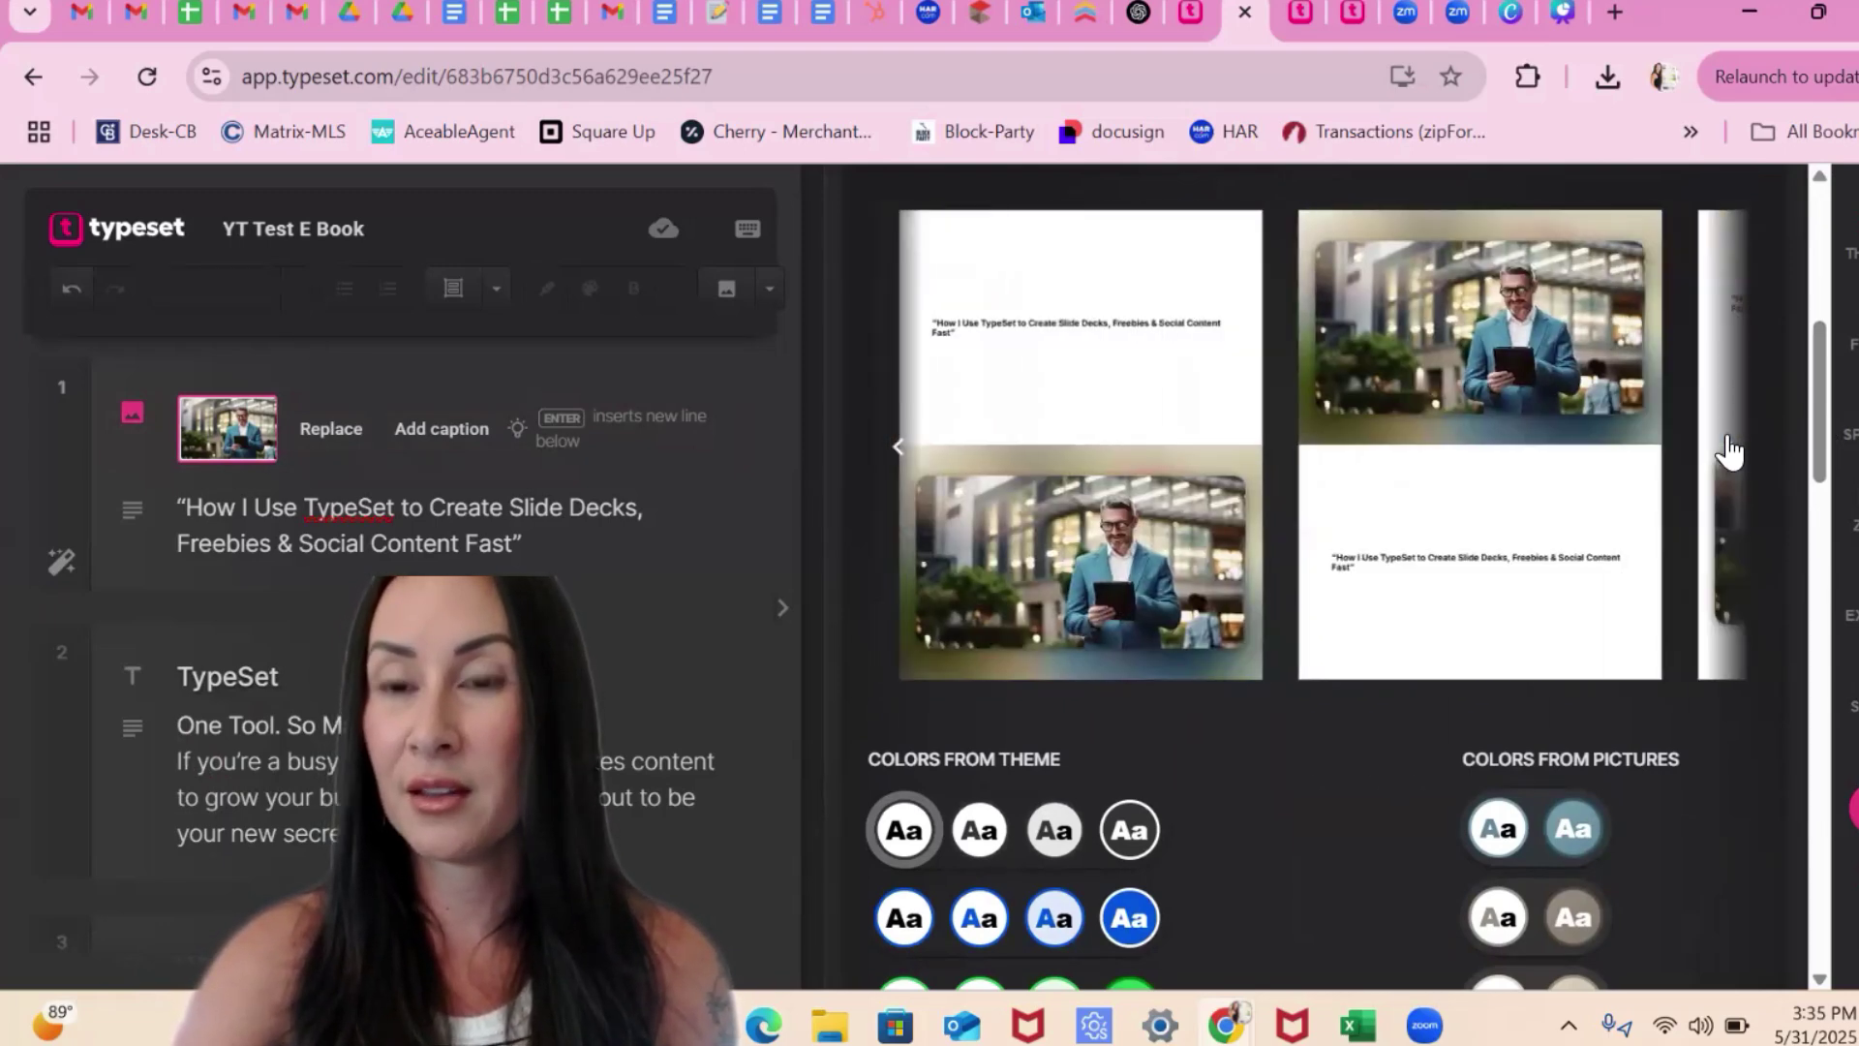
pyautogui.click(1729, 451)
pyautogui.click(1729, 450)
pyautogui.click(1729, 451)
pyautogui.click(1729, 451)
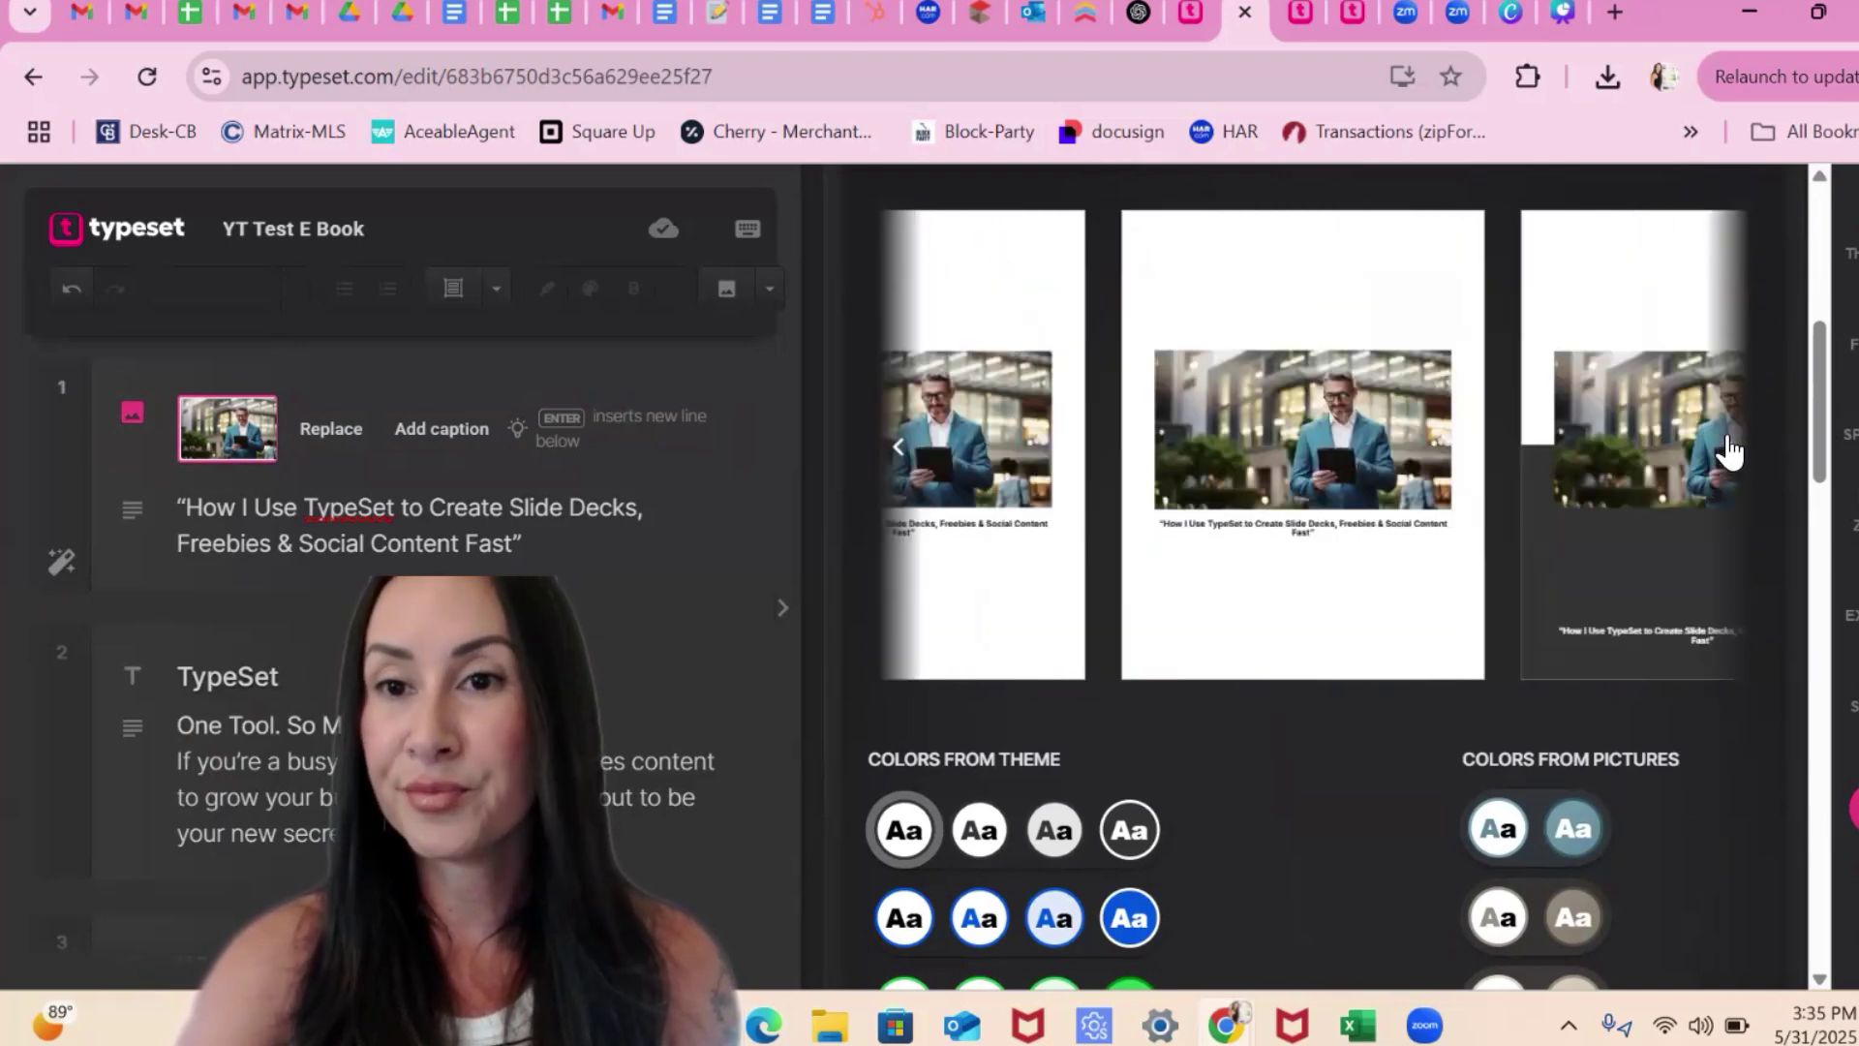
pyautogui.click(1730, 451)
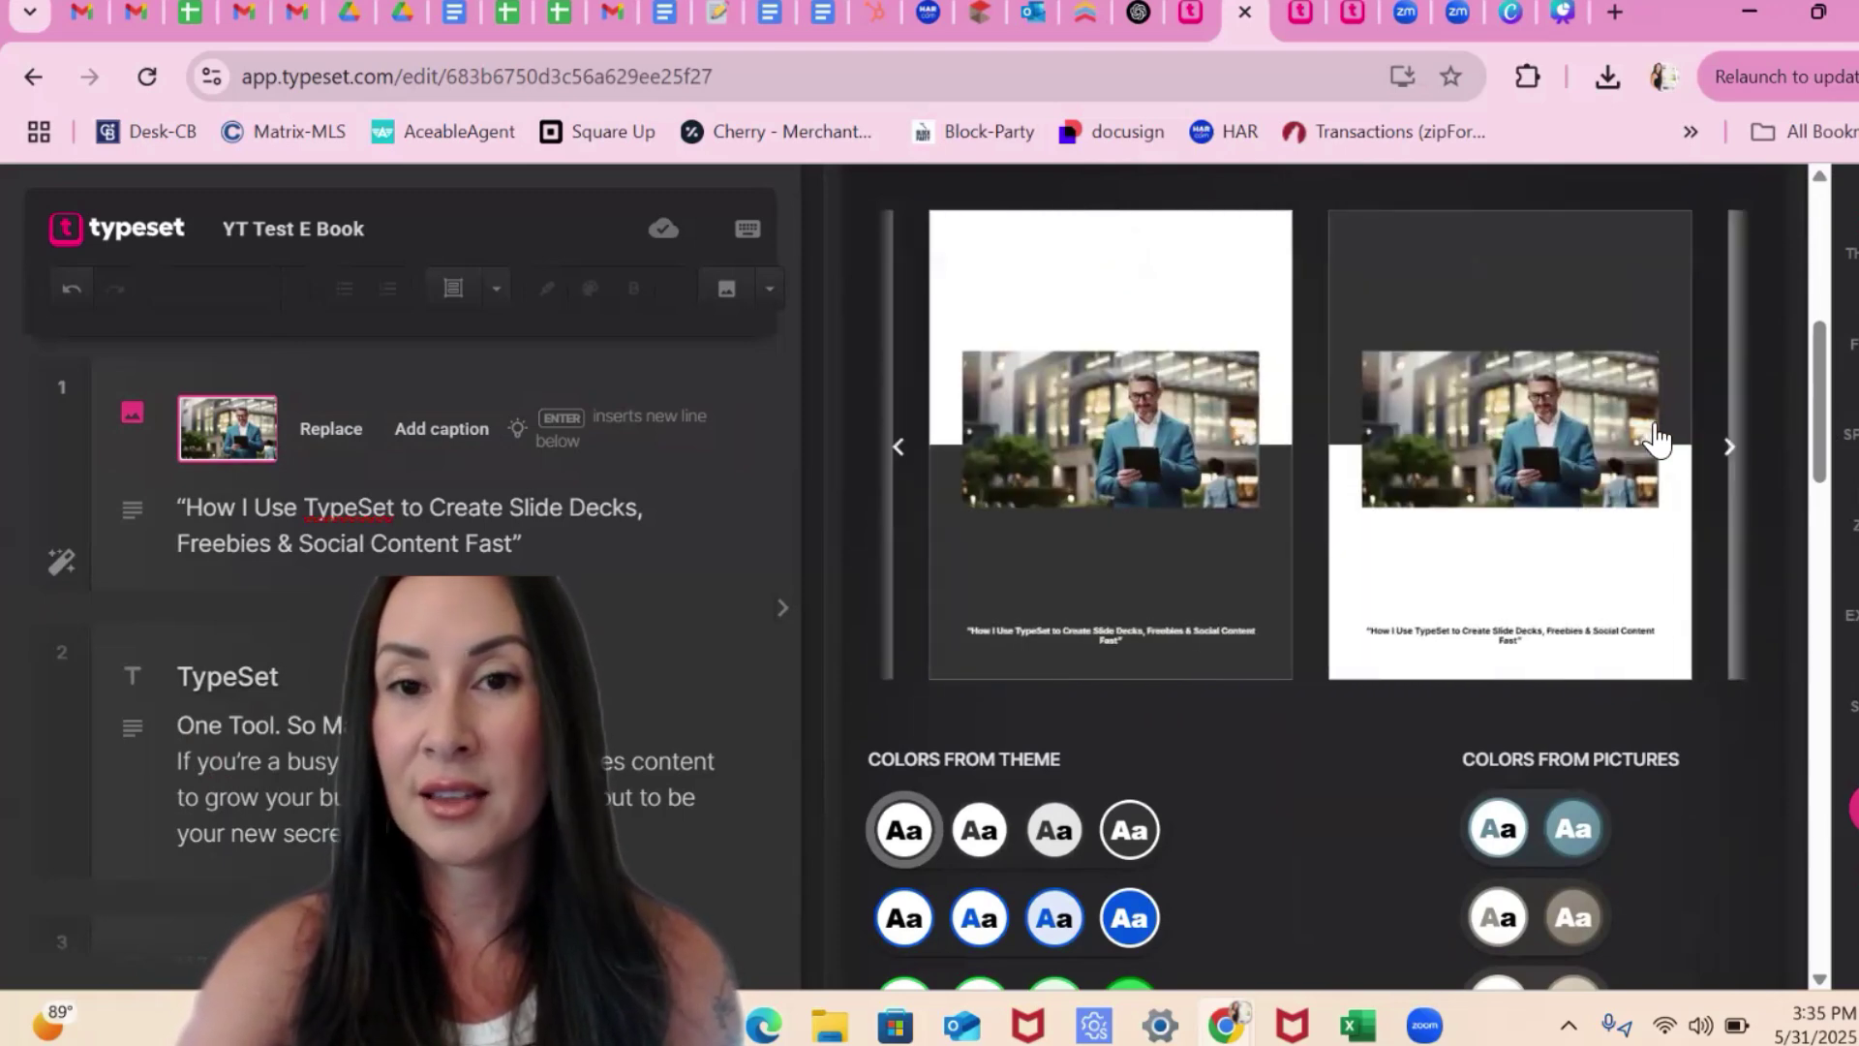
# Apply the dark photo-centred split-background layout to the title page.
pyautogui.click(1057, 444)
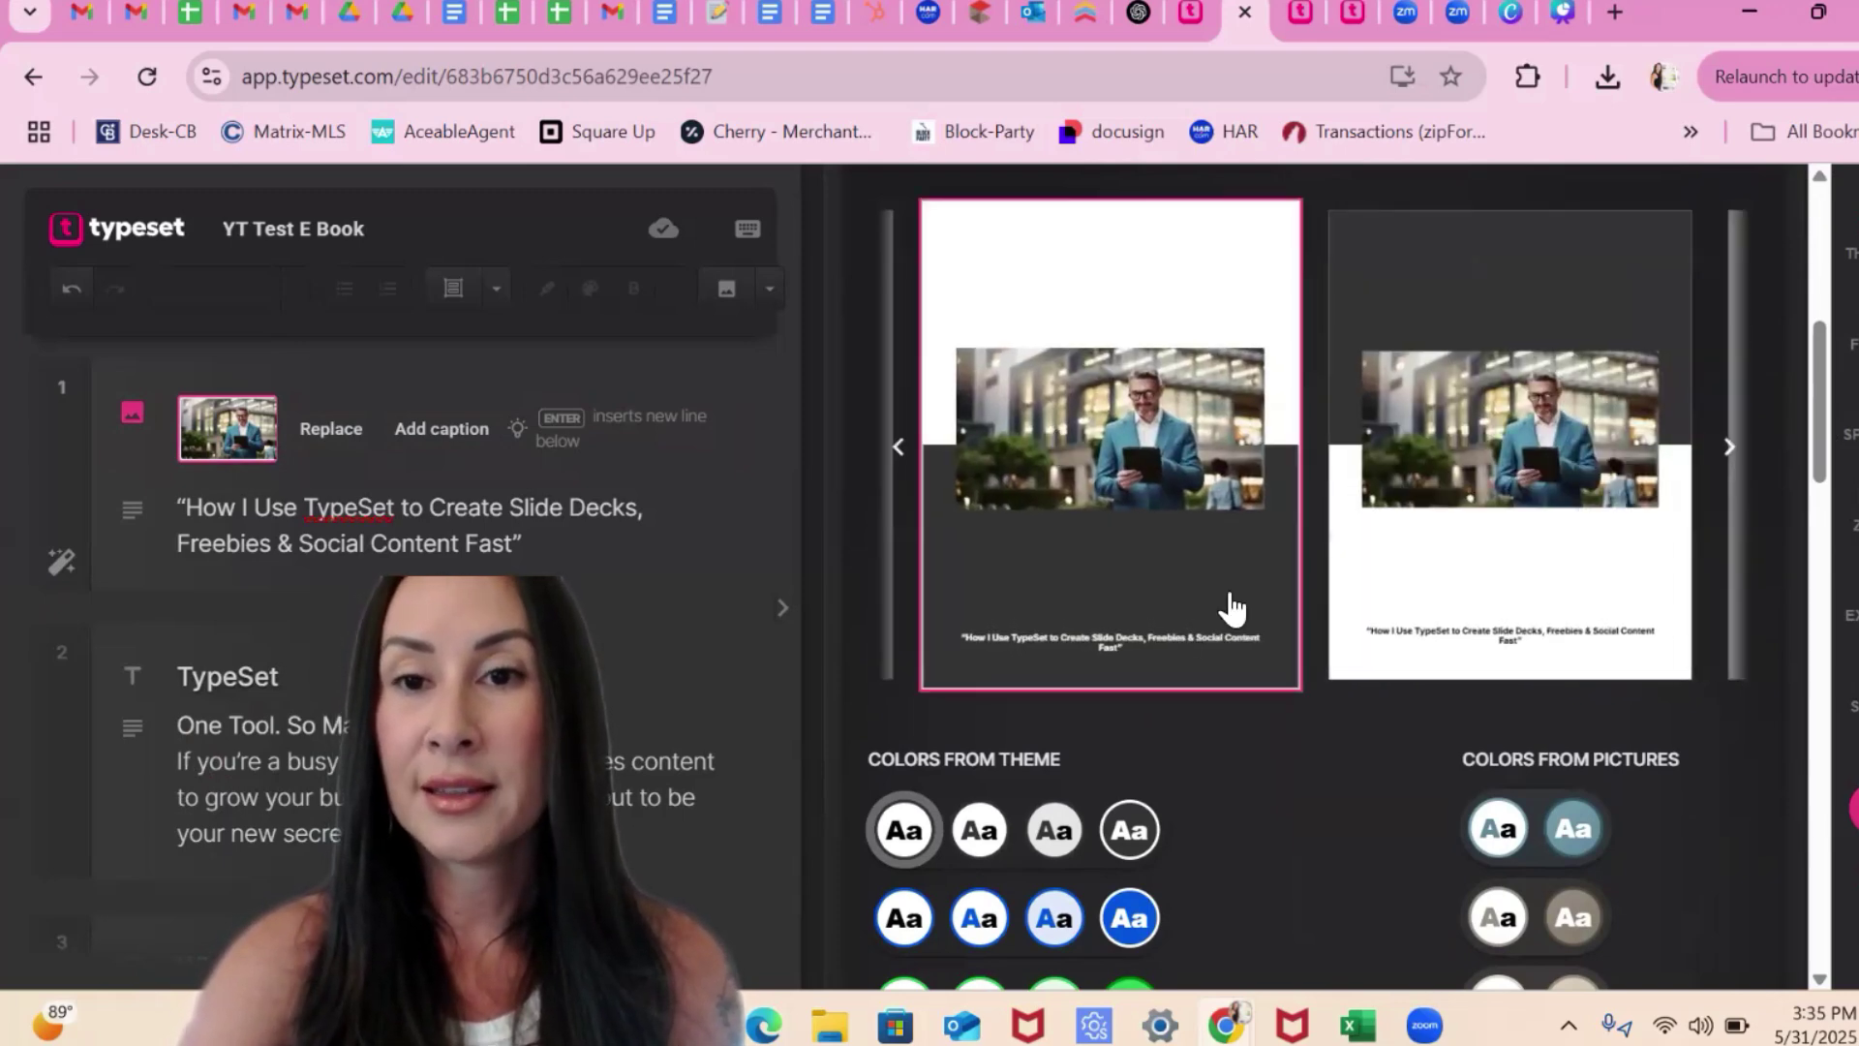
pyautogui.moveTo(1820, 397); pyautogui.dragTo(1596, 264)
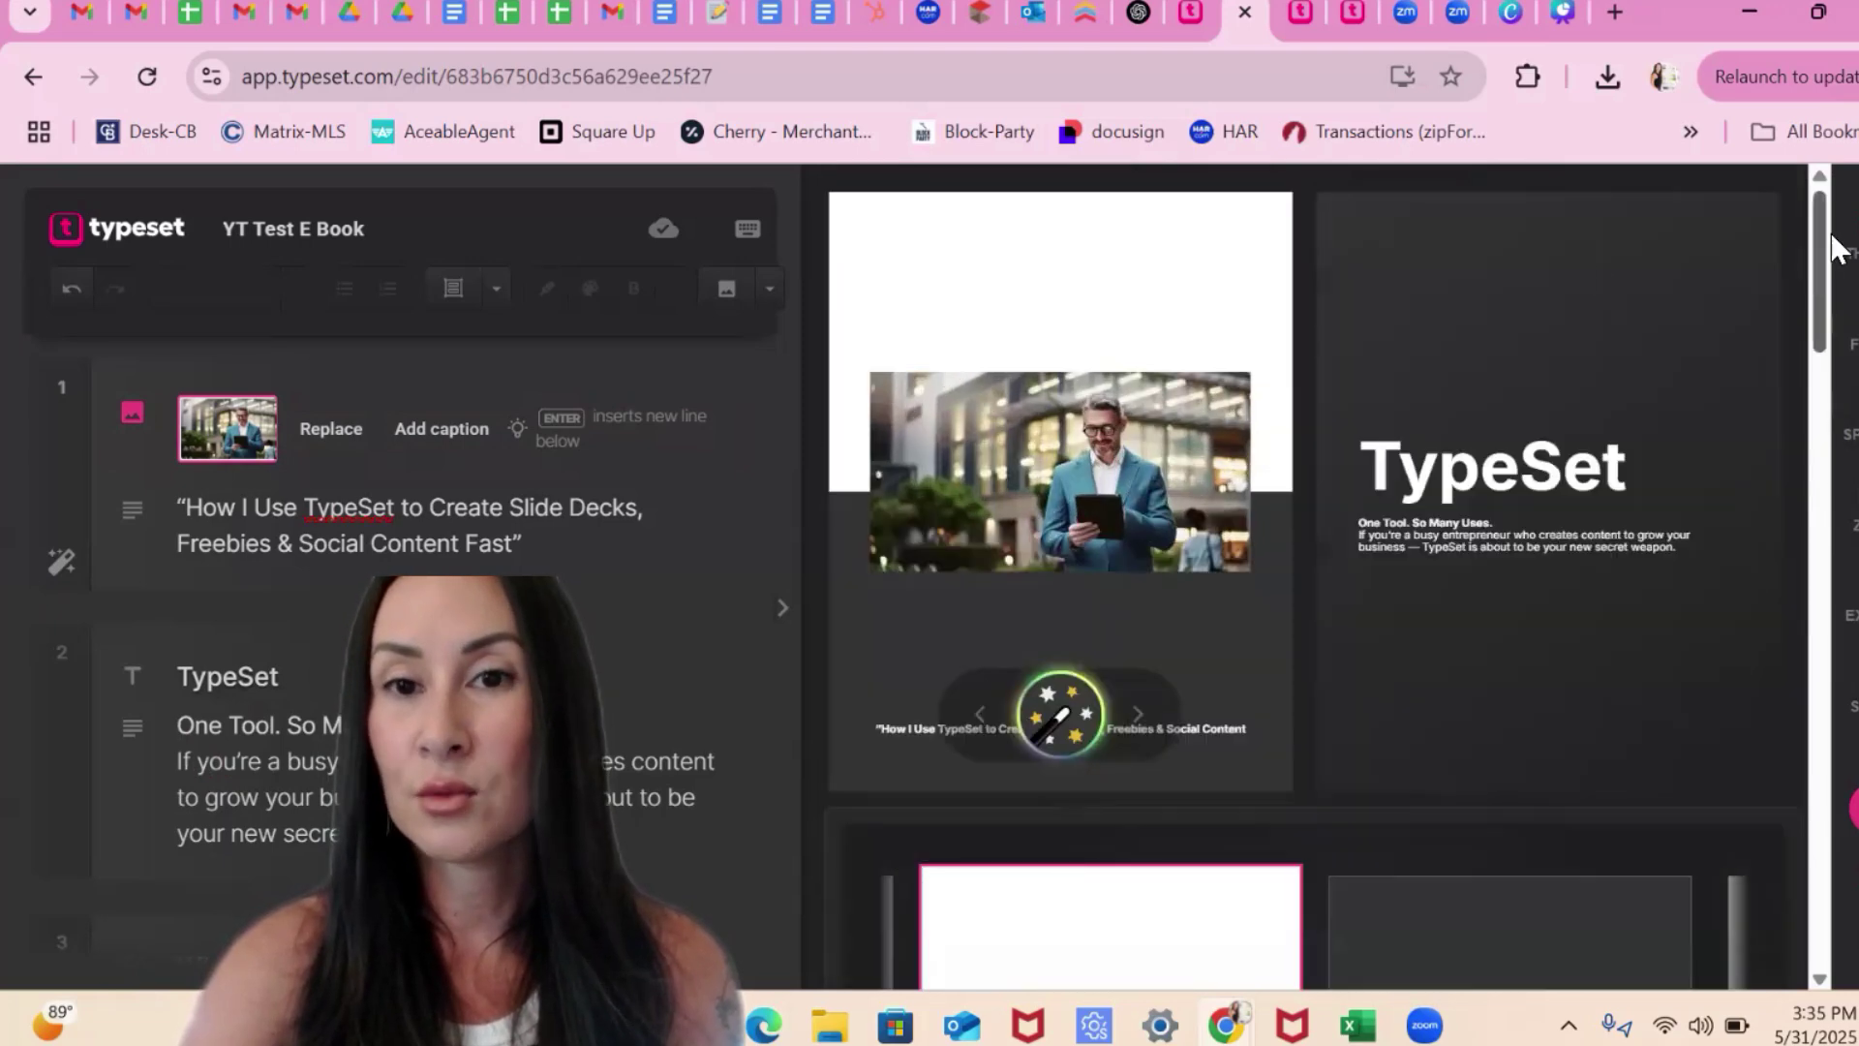
pyautogui.click(826, 301)
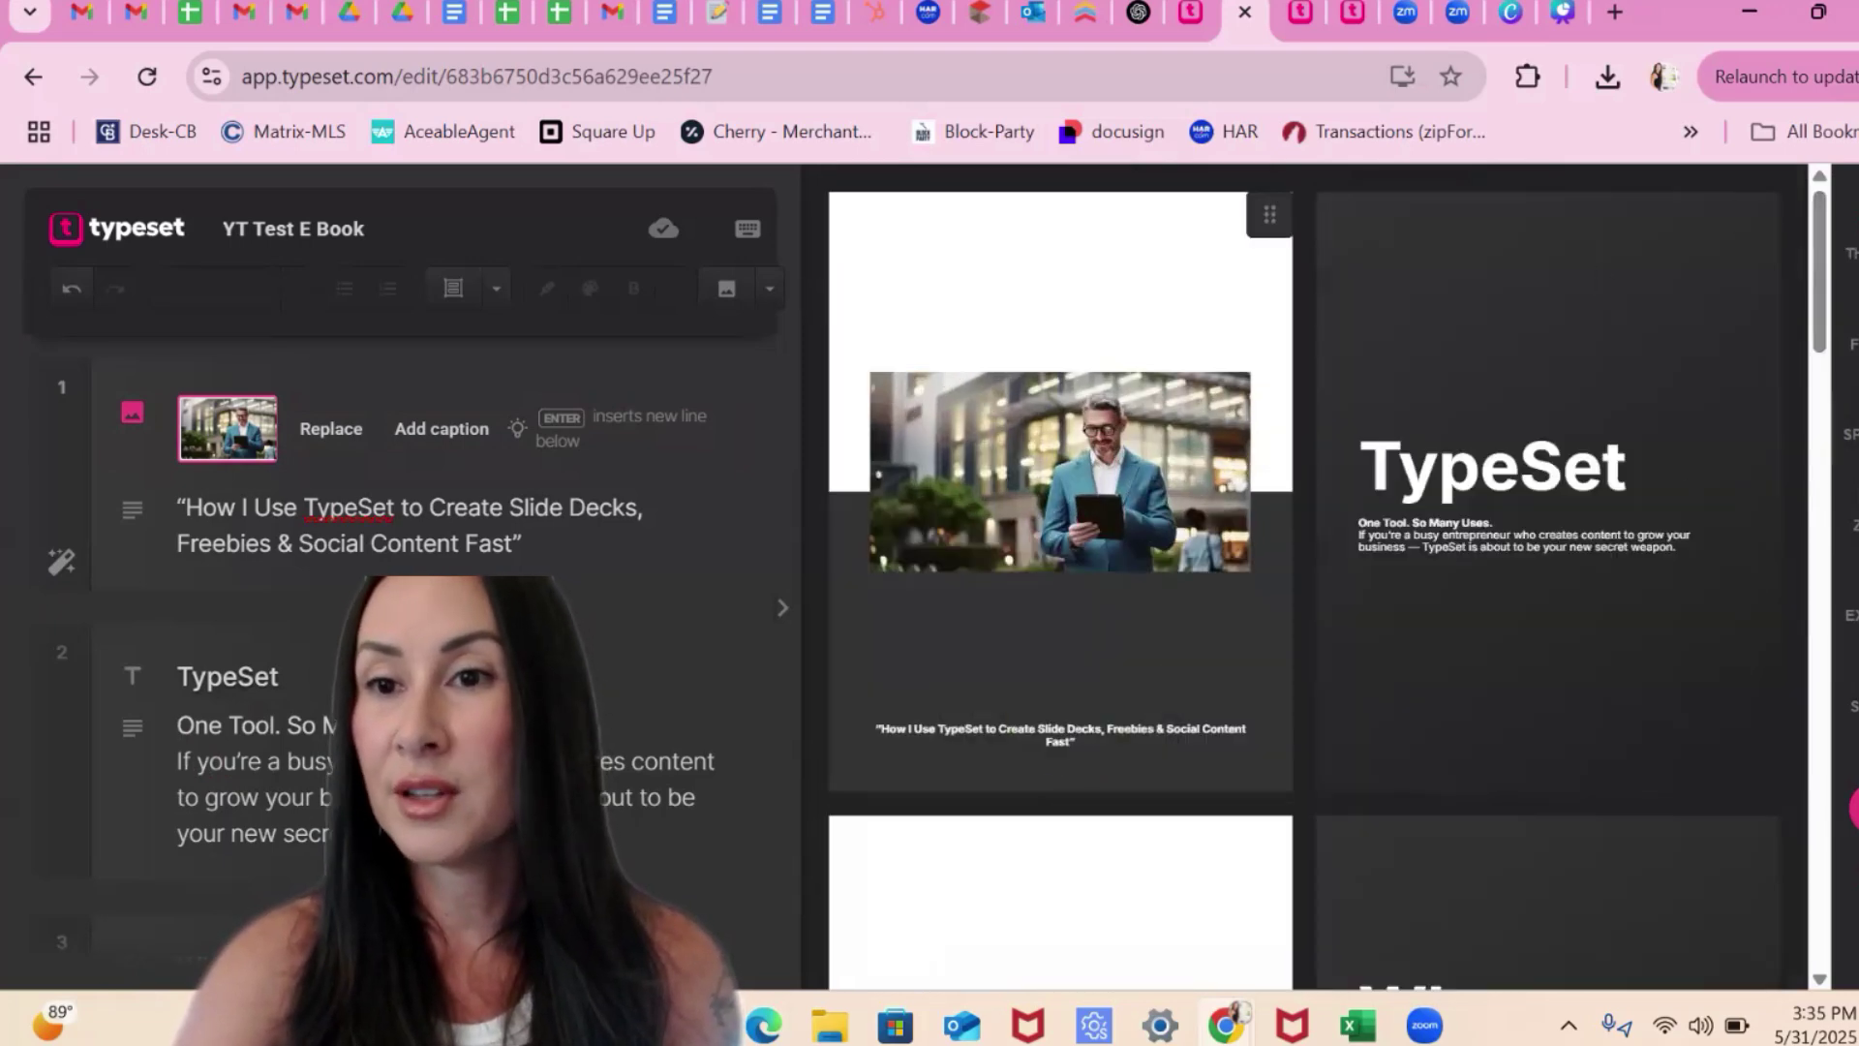
# Open the Export panel with all 11 slides set for a portrait, Letter-size PDF.
pyautogui.click(1850, 615)
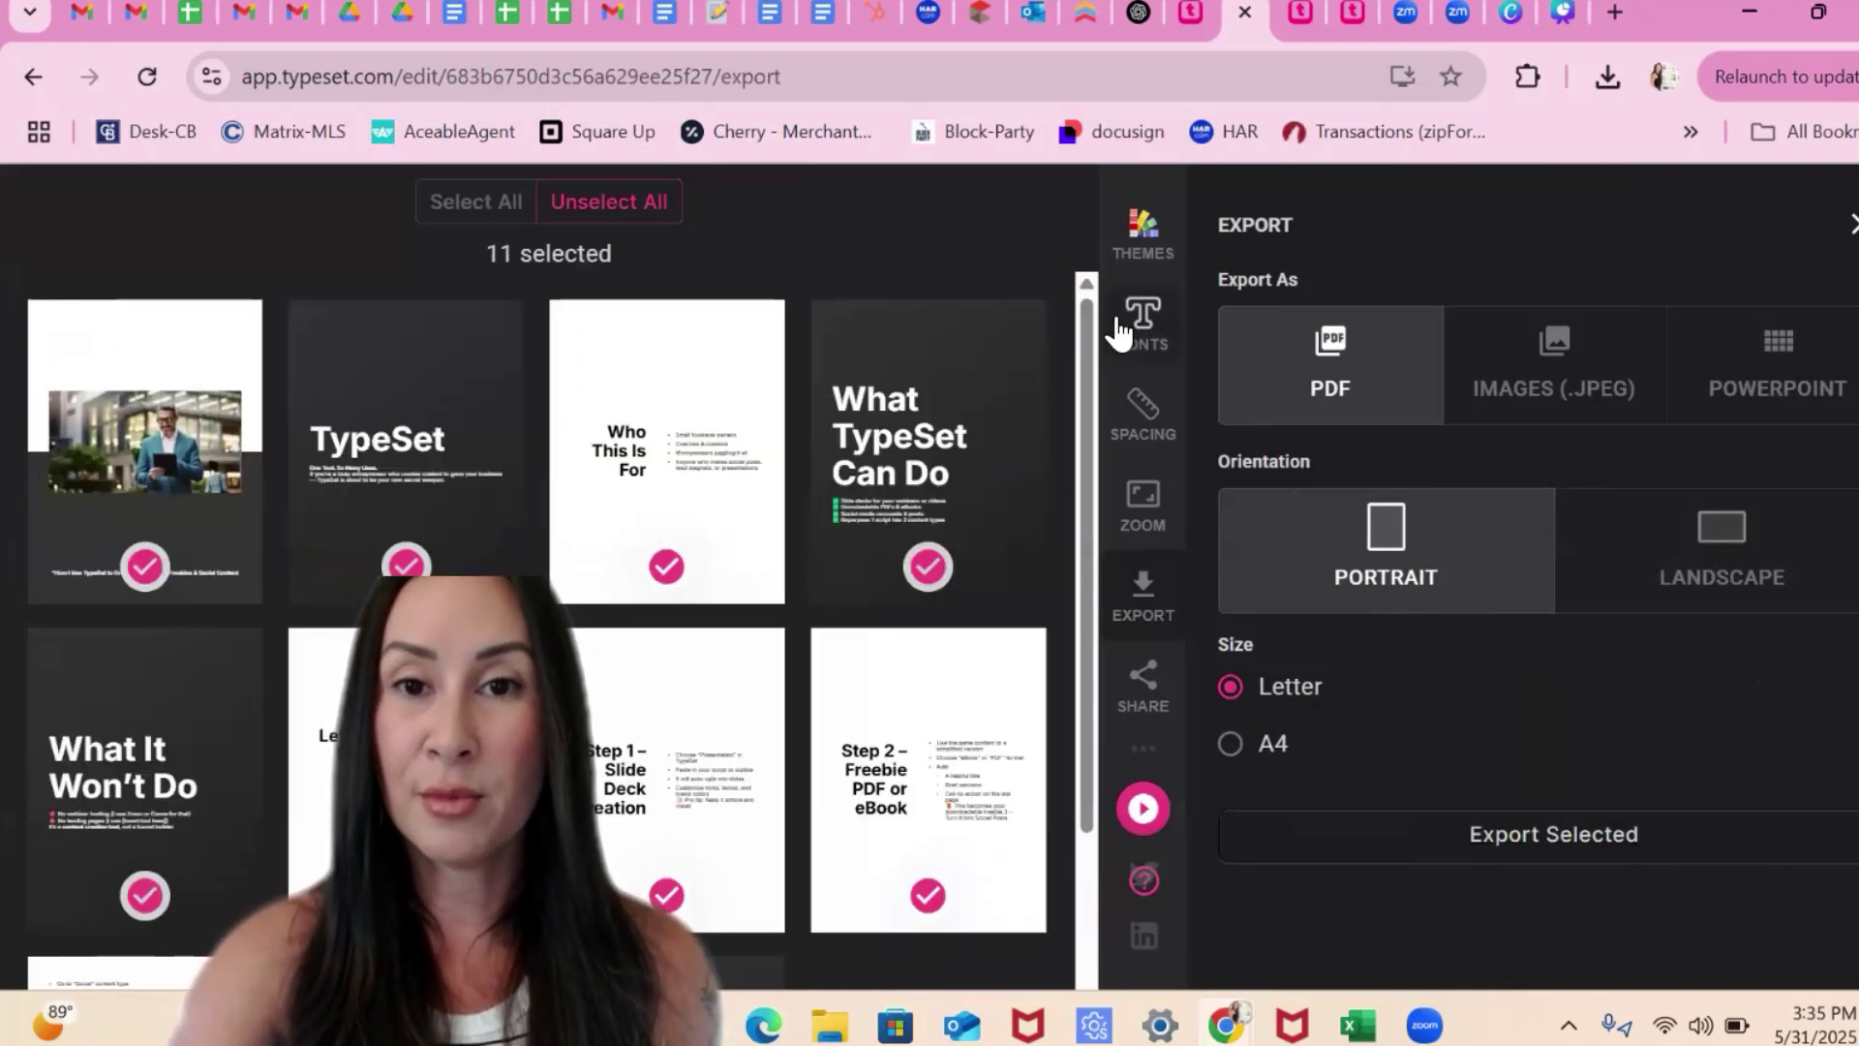
pyautogui.moveTo(1086, 321)
pyautogui.mouseDown()
pyautogui.moveTo(1102, 606)
pyautogui.moveTo(1067, 312)
pyautogui.mouseUp()
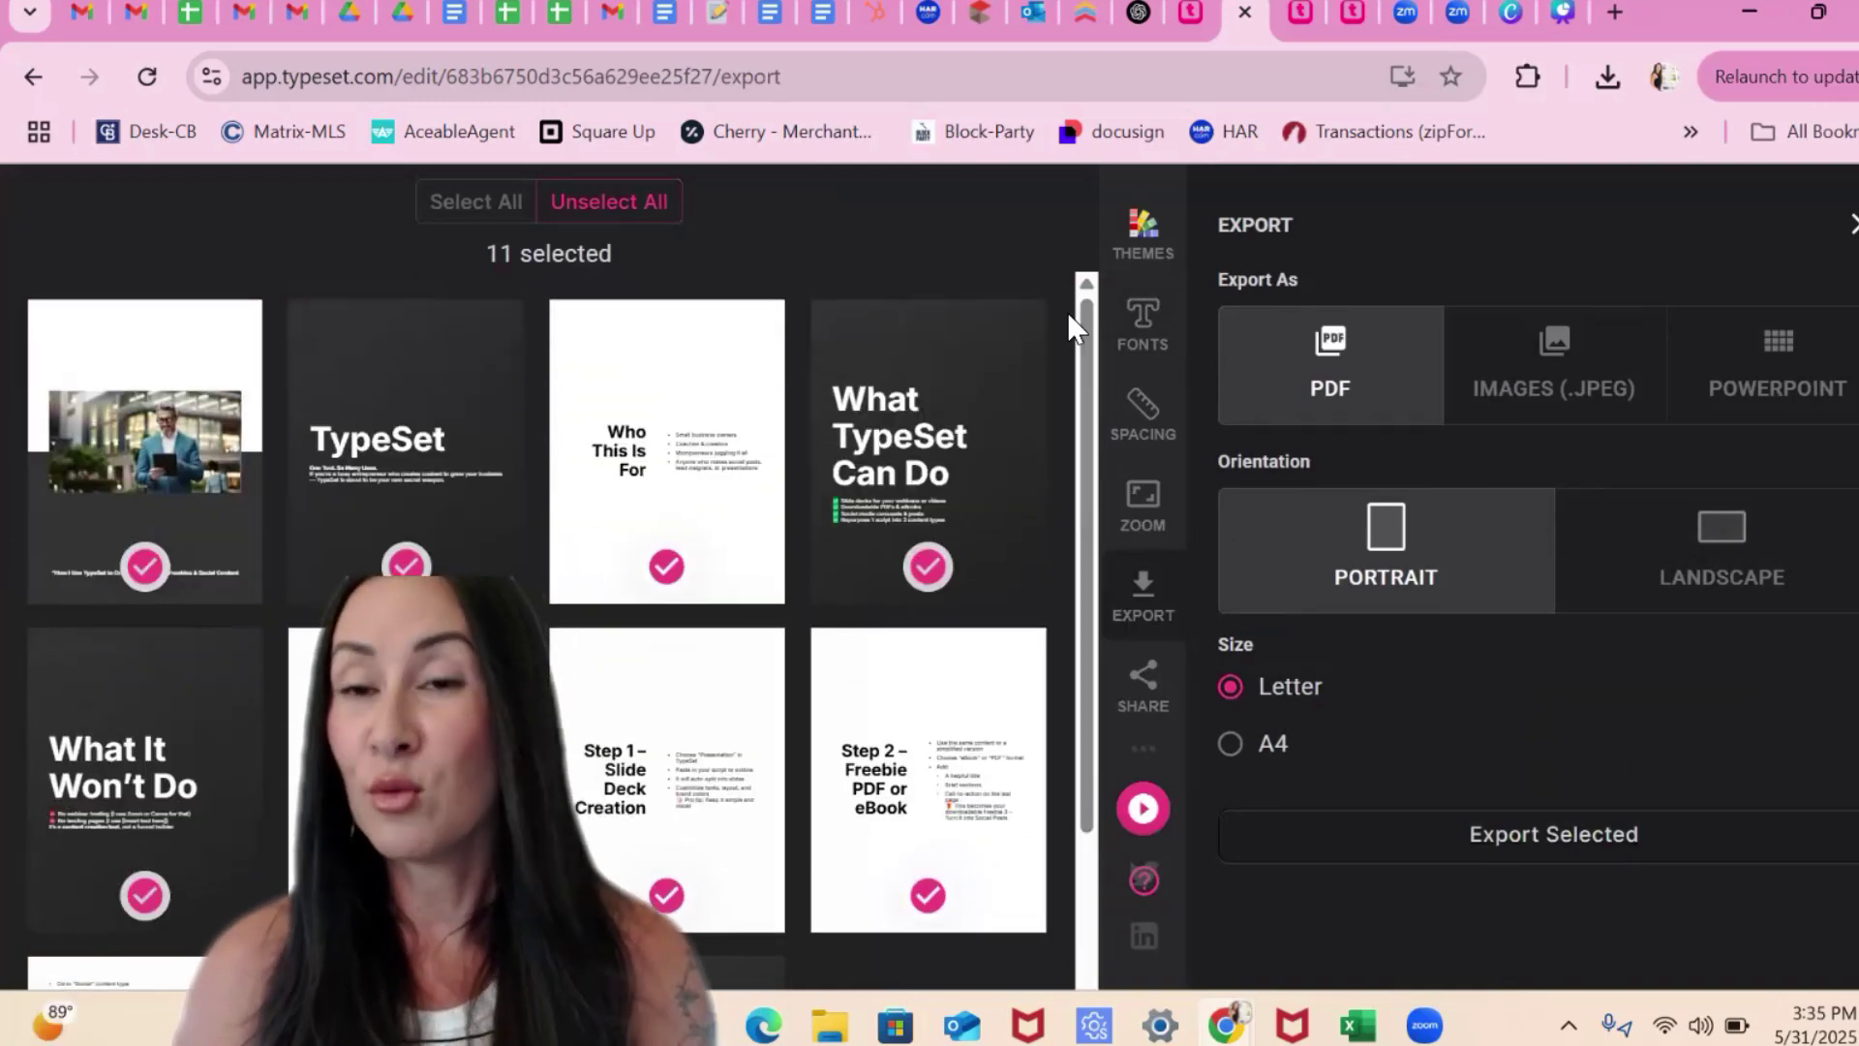